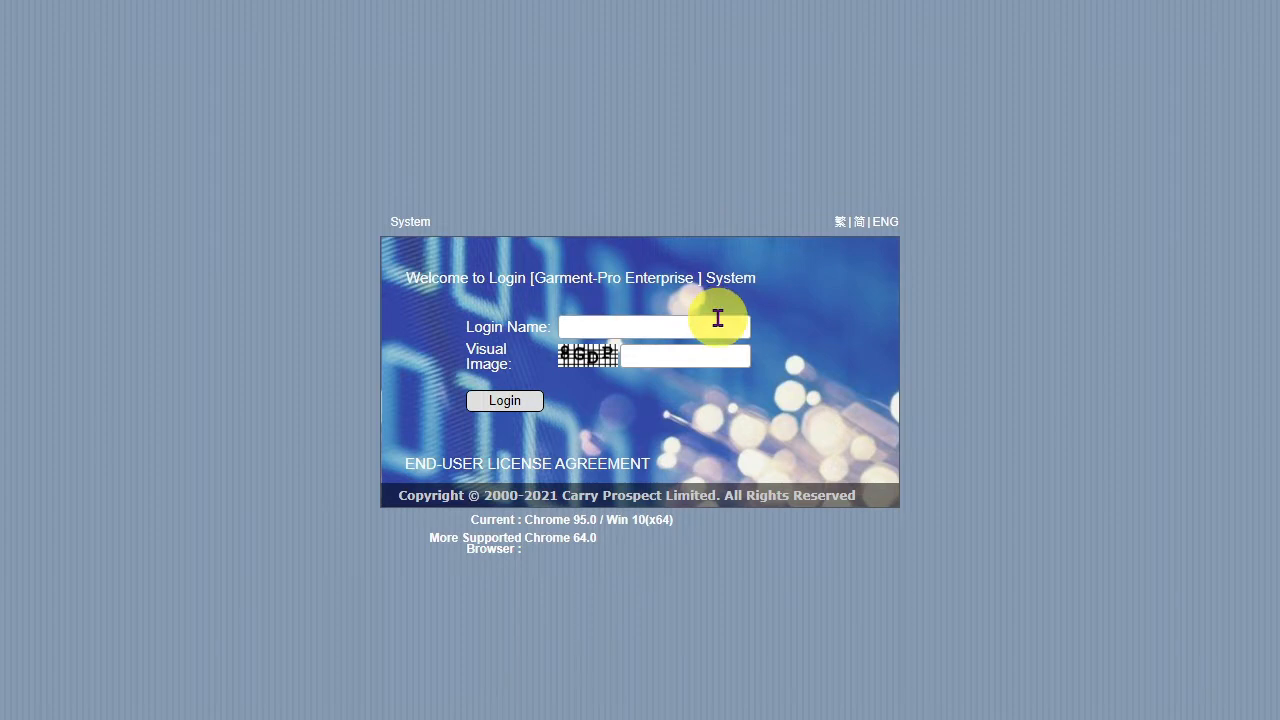
Step: Log in with the account's login name, image code and password to reach the task list
{"action": "left_click", "coordinate": [717, 316]}
{"action": "type", "text": "stephen"}
{"action": "type", "text": "8G"}
{"action": "type", "text": "DP"}
{"action": "left_click", "coordinate": [520, 402]}
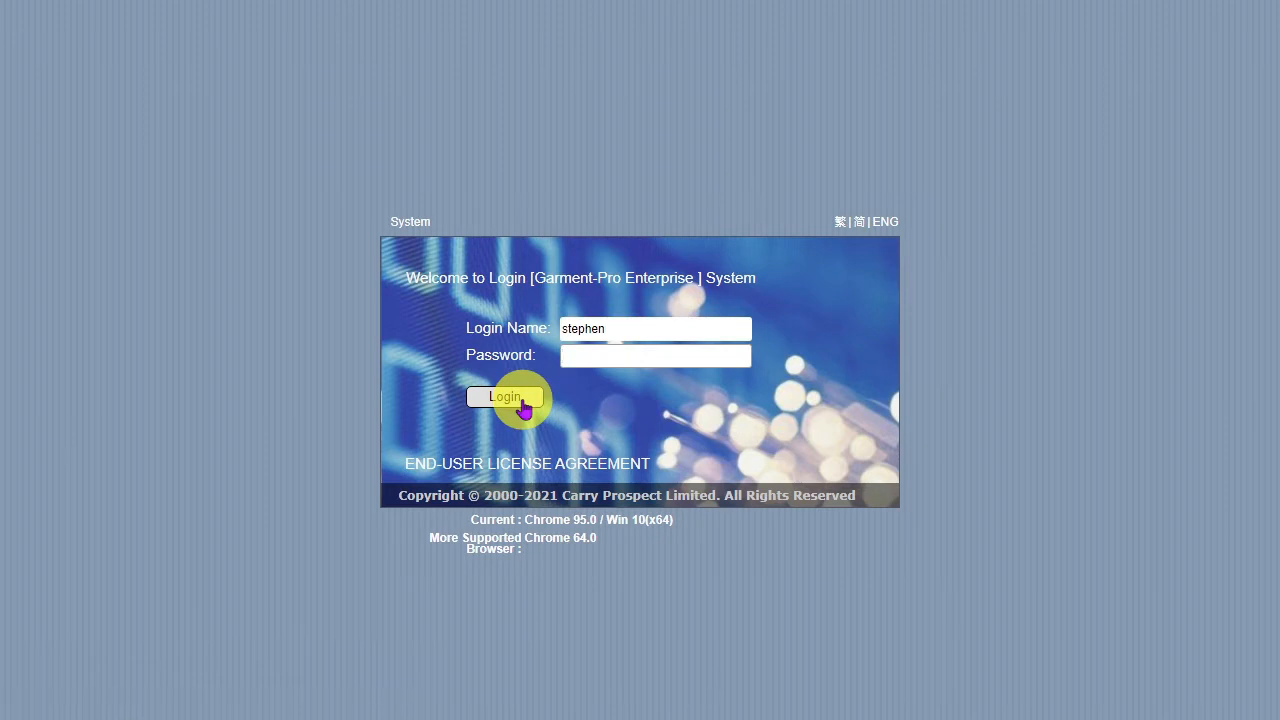
{"action": "type", "text": "***"}
{"action": "left_click", "coordinate": [522, 404]}
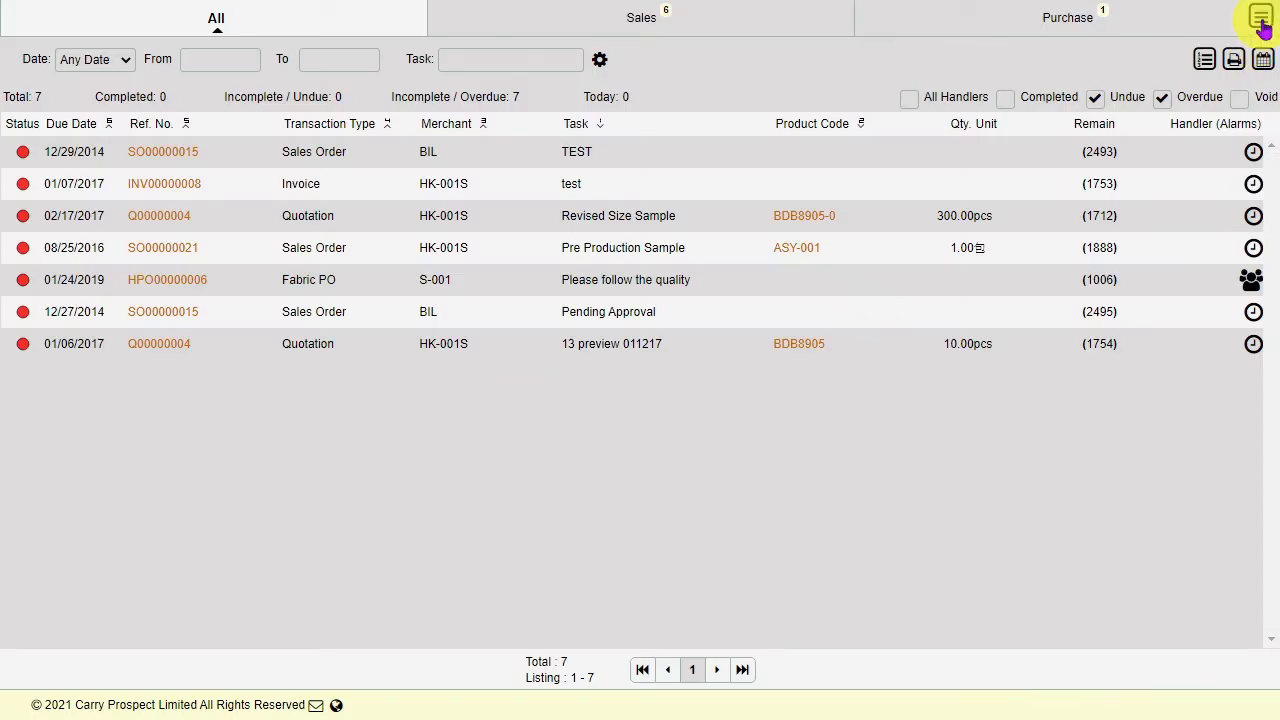
Step: Open a blank Stock Transfer form from Transaction > Inventory
{"action": "left_click", "coordinate": [1261, 22]}
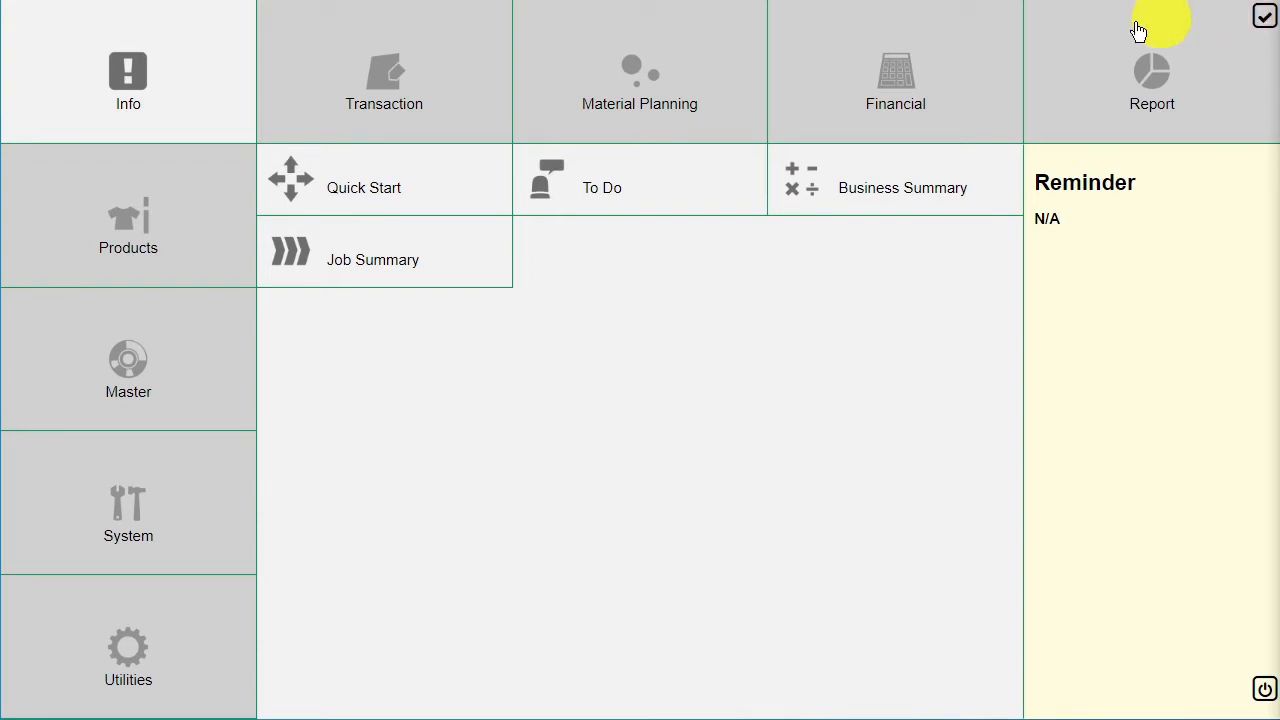
{"action": "left_click", "coordinate": [432, 106]}
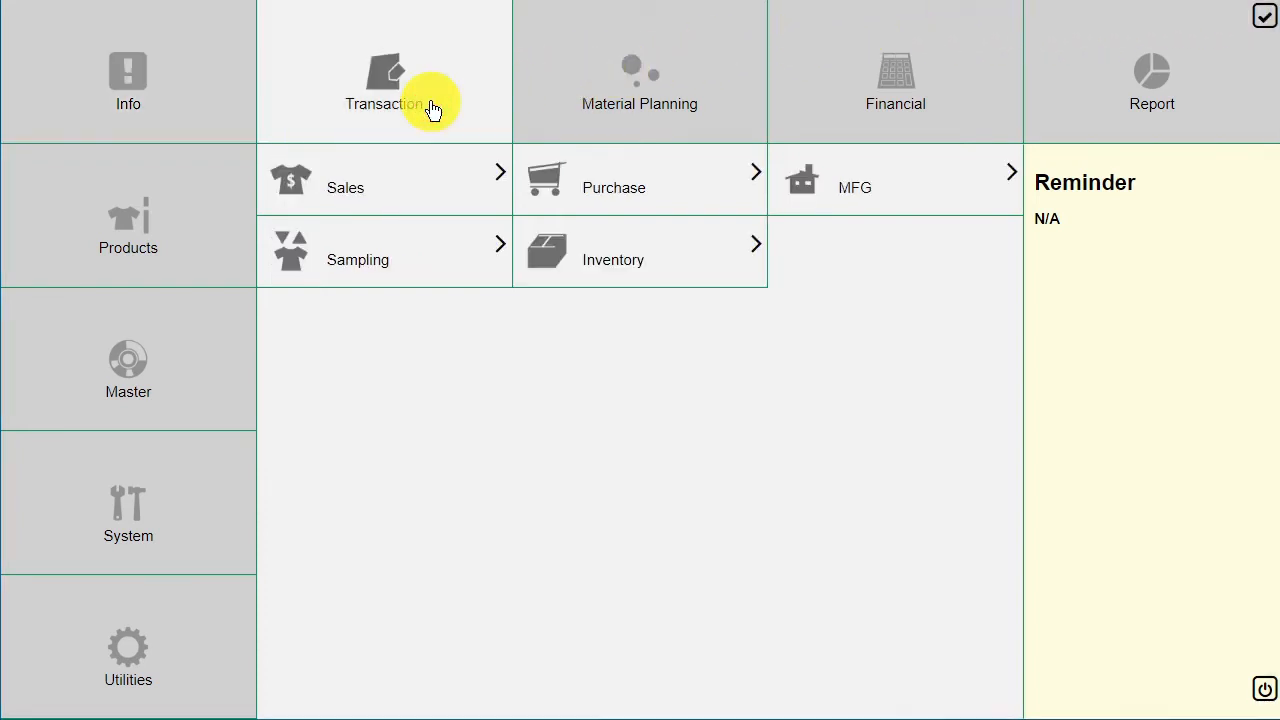
{"action": "left_click", "coordinate": [668, 266]}
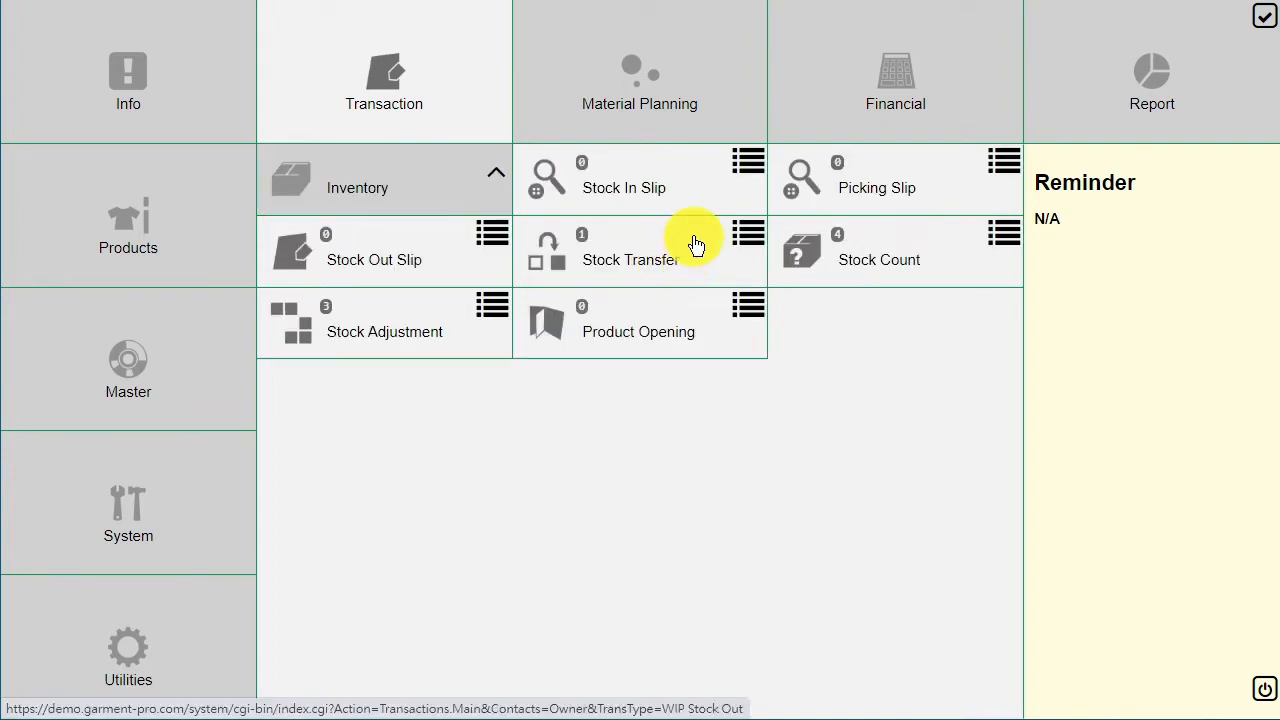
{"action": "left_click", "coordinate": [696, 244]}
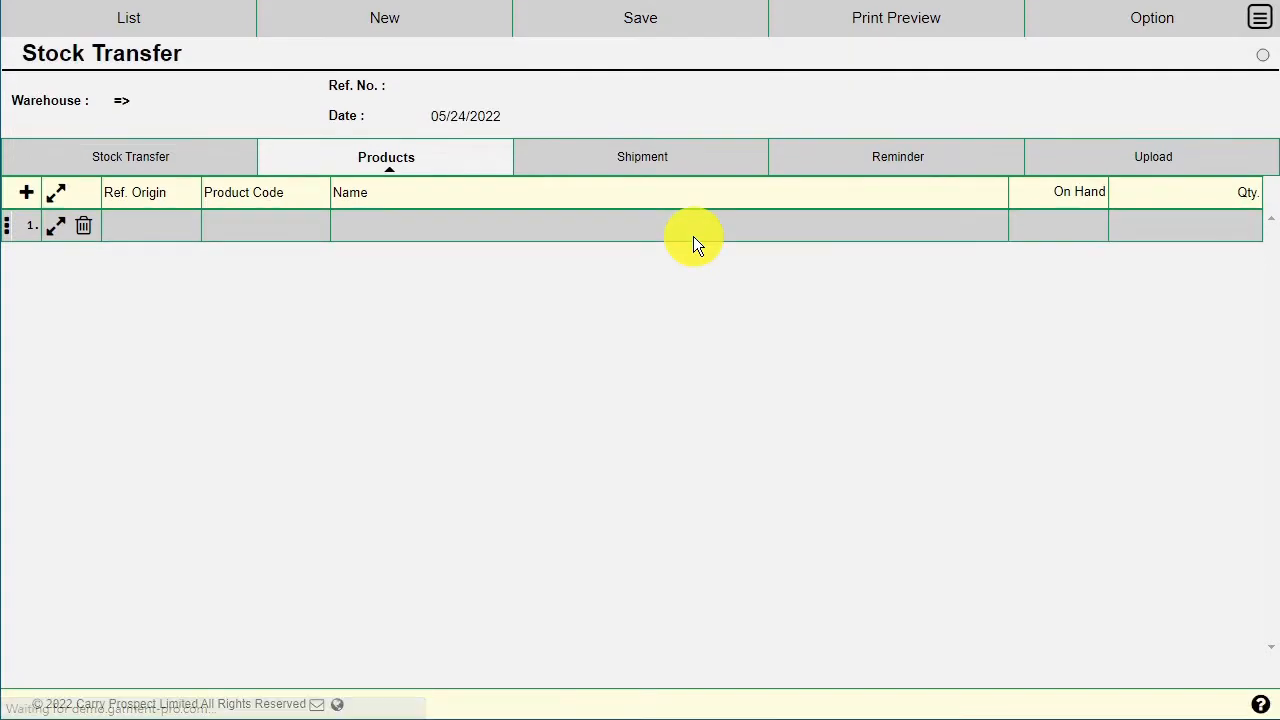
Step: Set Warehouse Out to StartUp (Start Up Warehouse) and bring up the Warehouse In lookup
{"action": "left_click", "coordinate": [184, 166]}
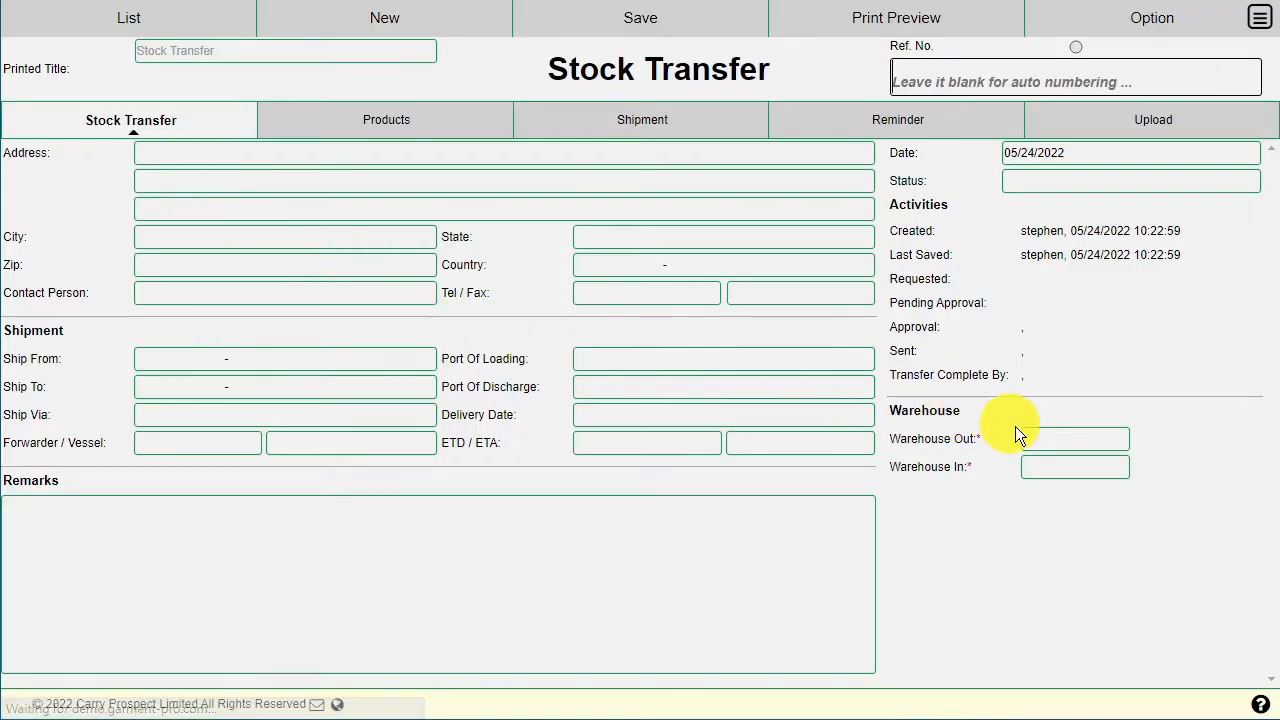
{"action": "left_click", "coordinate": [1117, 440]}
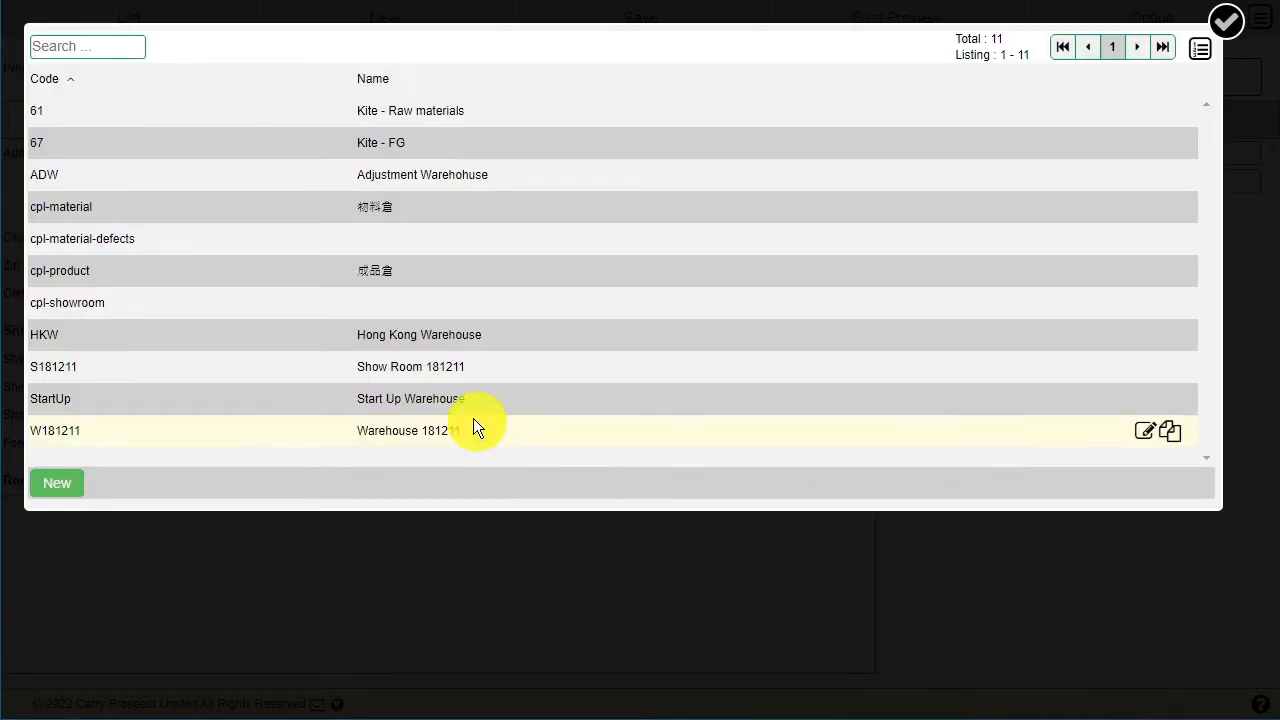
{"action": "left_click", "coordinate": [487, 396]}
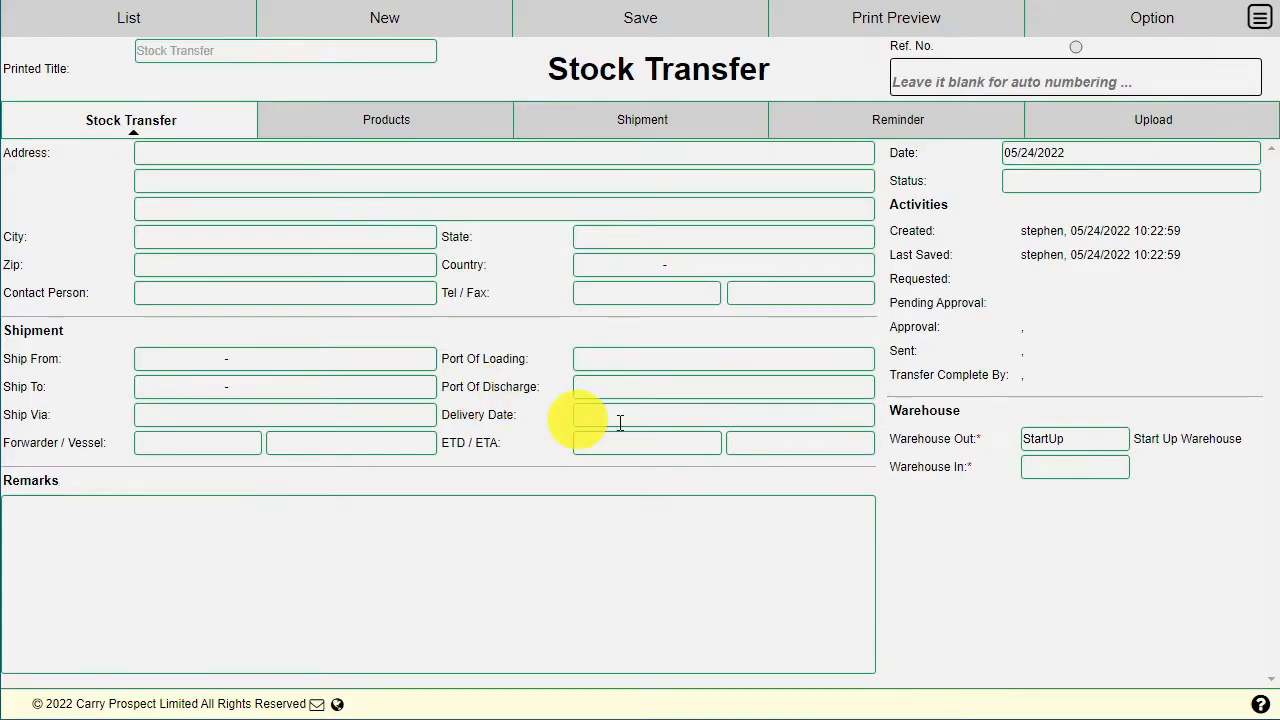
{"action": "left_click", "coordinate": [1119, 468]}
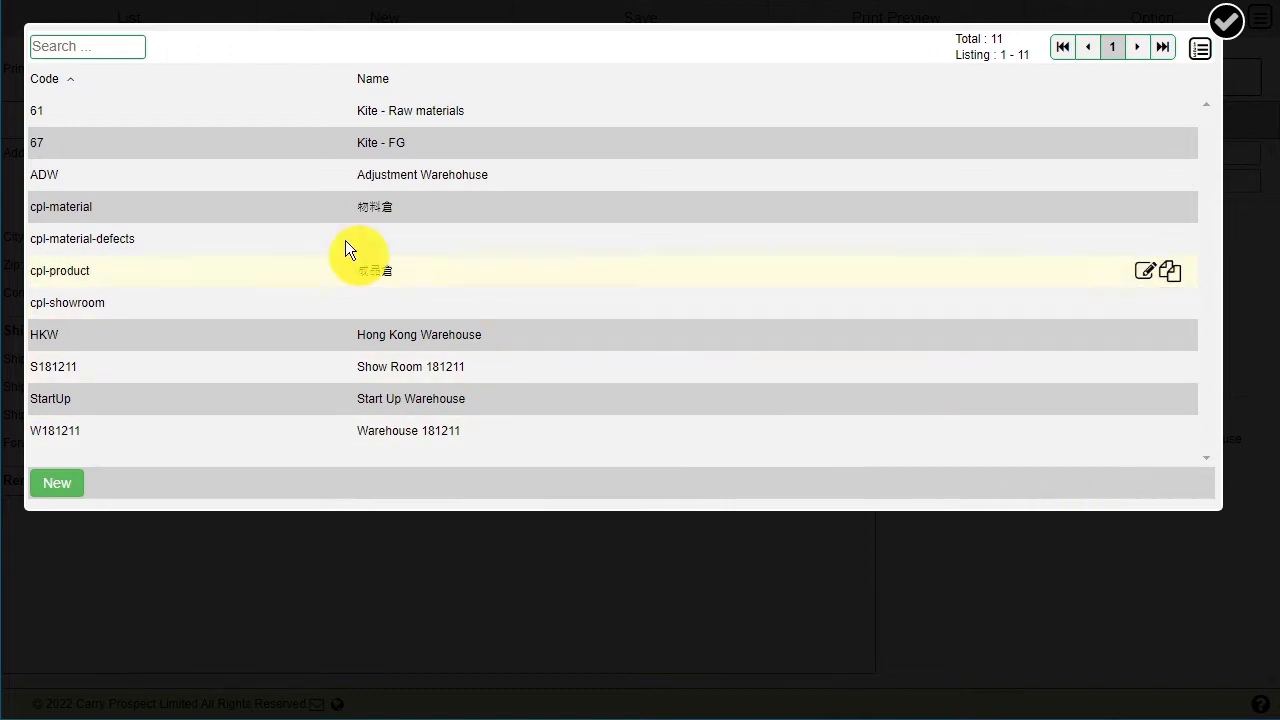
Step: Create warehouse StartUp-Showroom named 'StartUp Showroom' and select it as Warehouse In
{"action": "left_click", "coordinate": [60, 484]}
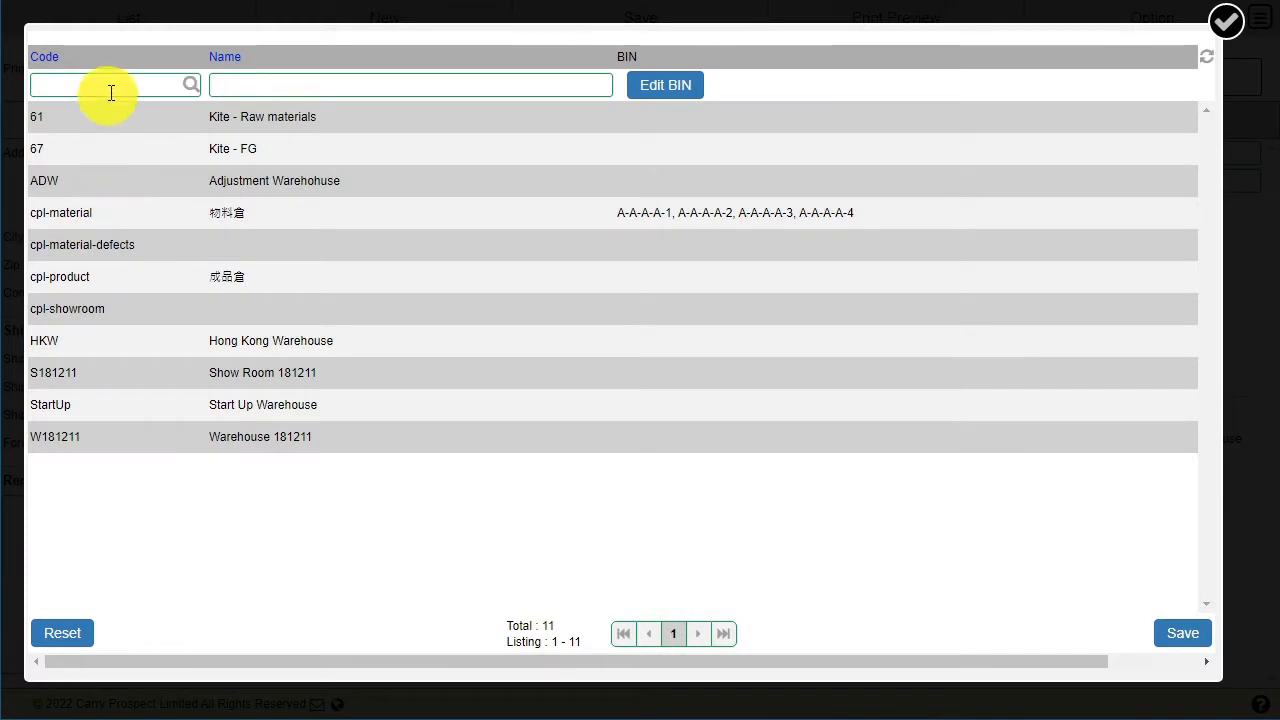
{"action": "left_click", "coordinate": [114, 87]}
{"action": "type", "text": "StartUp-Showroom"}
{"action": "key", "text": "Return"}
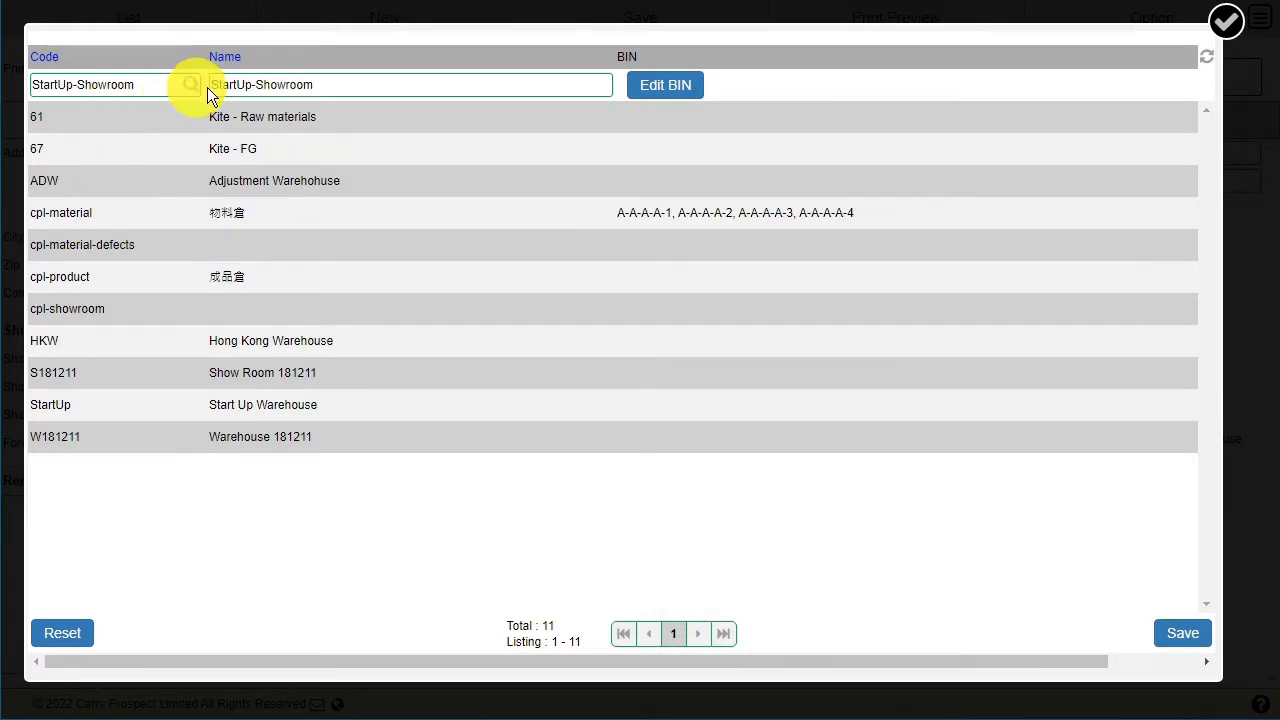
{"action": "left_click", "coordinate": [257, 85]}
{"action": "key", "text": "BackSpace"}
{"action": "key", "text": "BackSpace"}
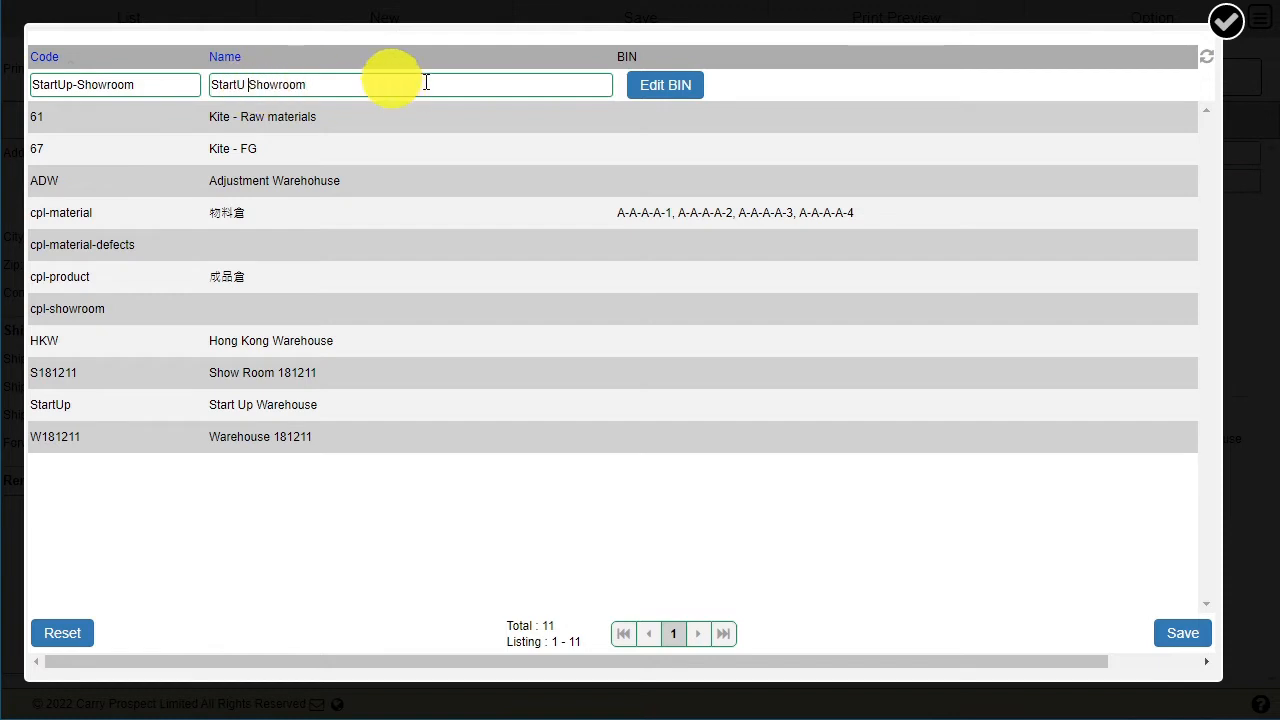
{"action": "key", "text": "Left"}
{"action": "type", "text": "p"}
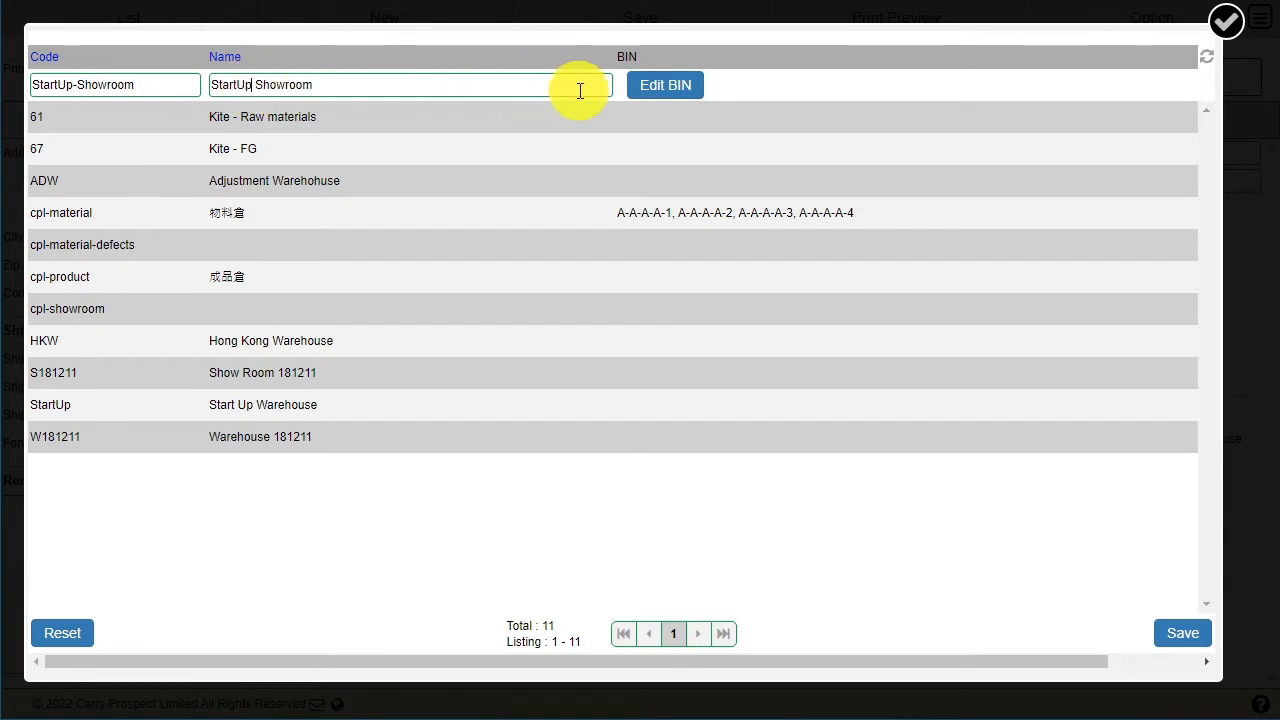
{"action": "left_click", "coordinate": [1175, 636]}
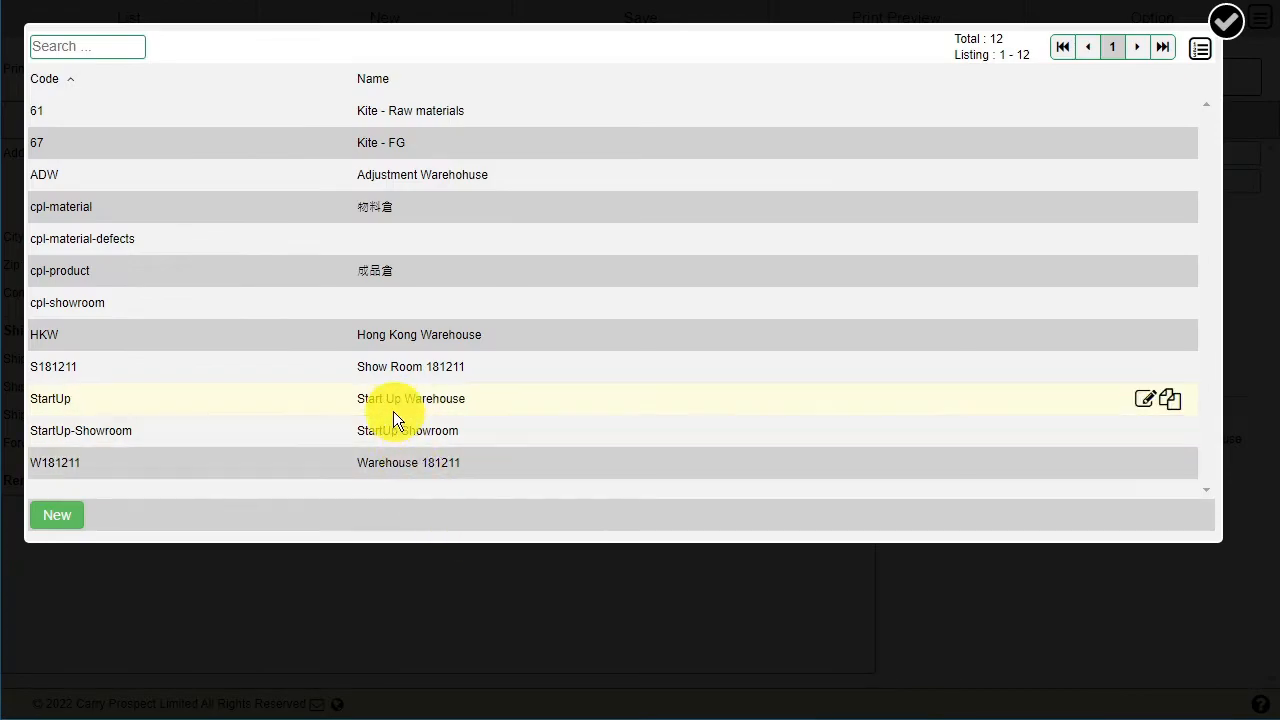
{"action": "left_click", "coordinate": [391, 422]}
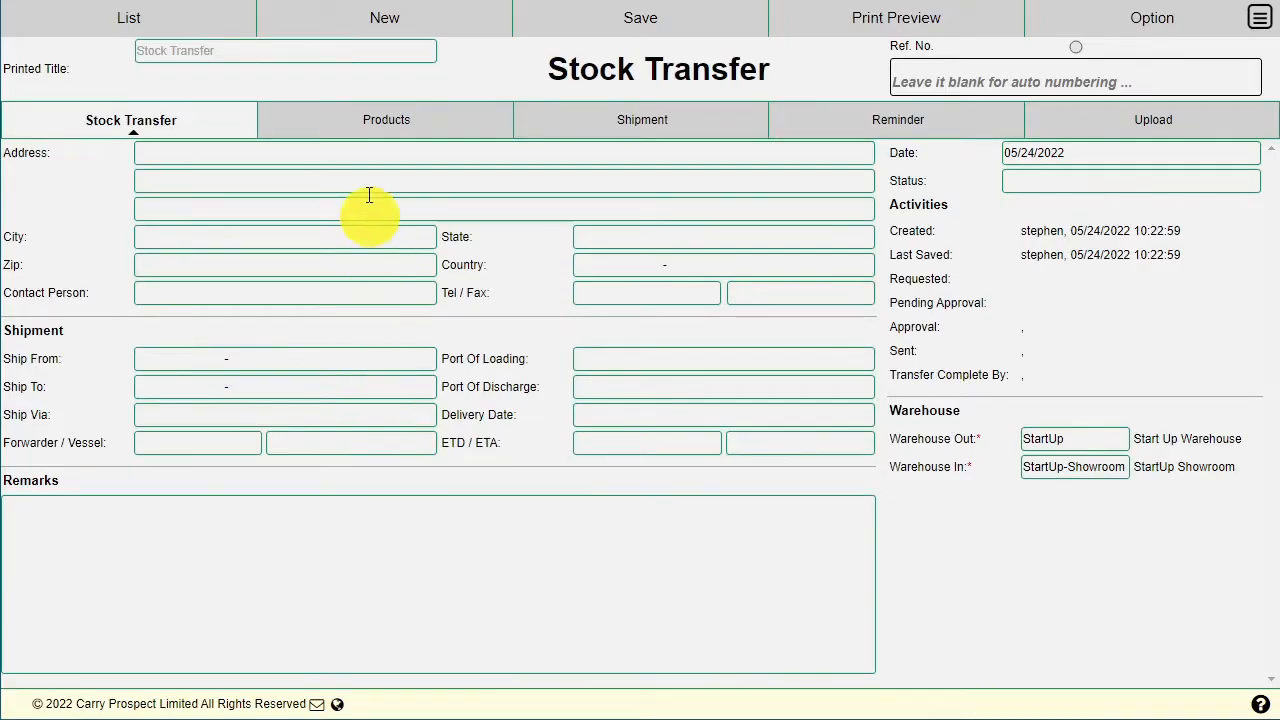
Step: Put product Z06 on line 1 with a transfer quantity of 10 PSC
{"action": "left_click", "coordinate": [453, 130]}
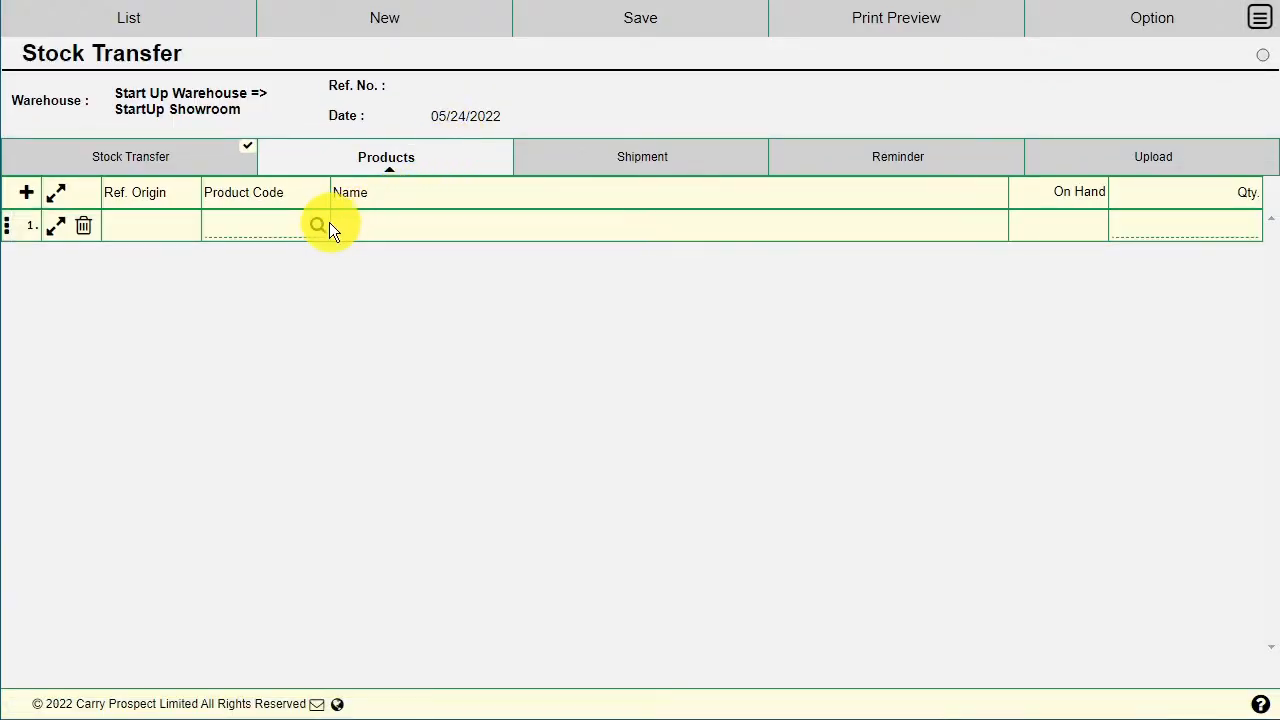
{"action": "left_click", "coordinate": [317, 228]}
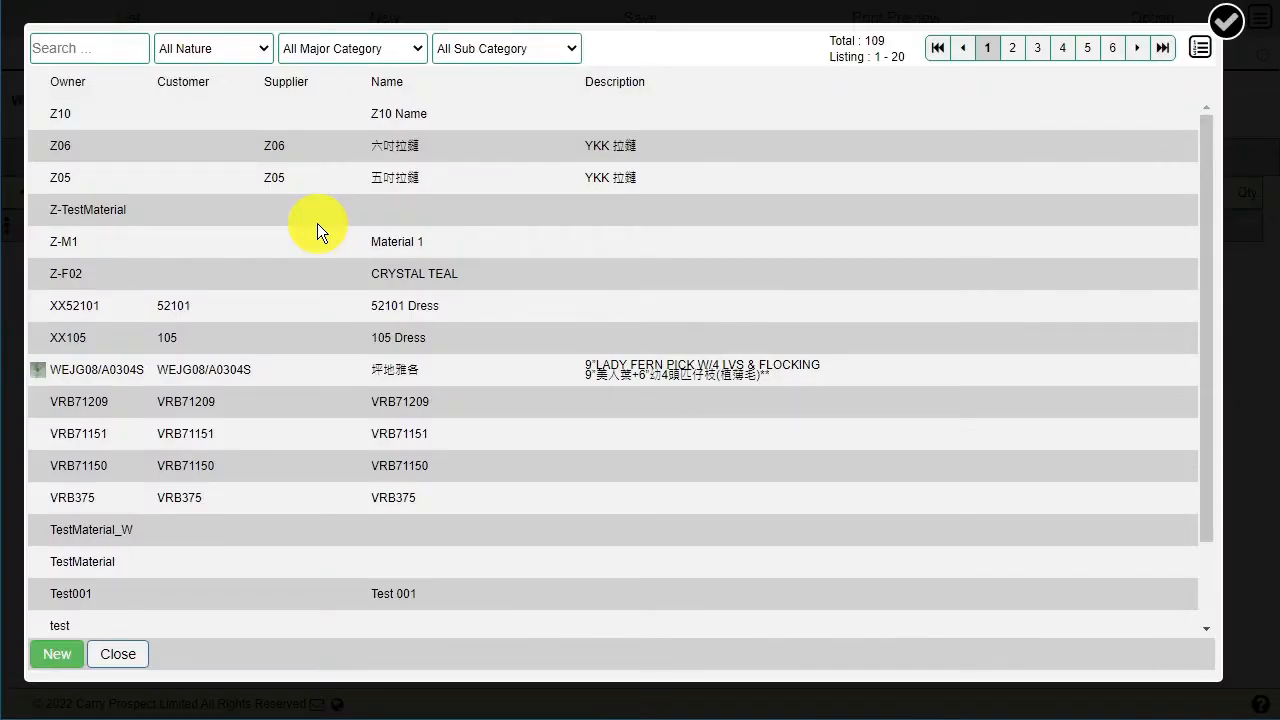
{"action": "left_click", "coordinate": [450, 145]}
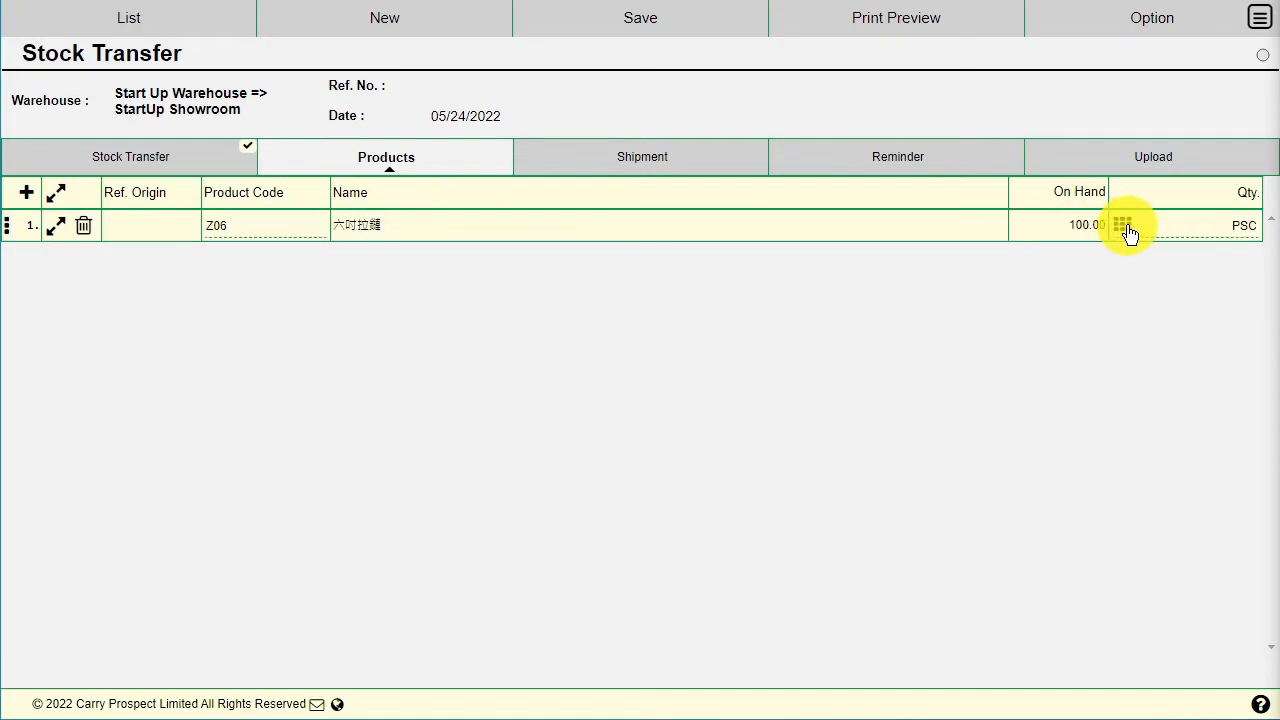
{"action": "left_click", "coordinate": [1122, 226]}
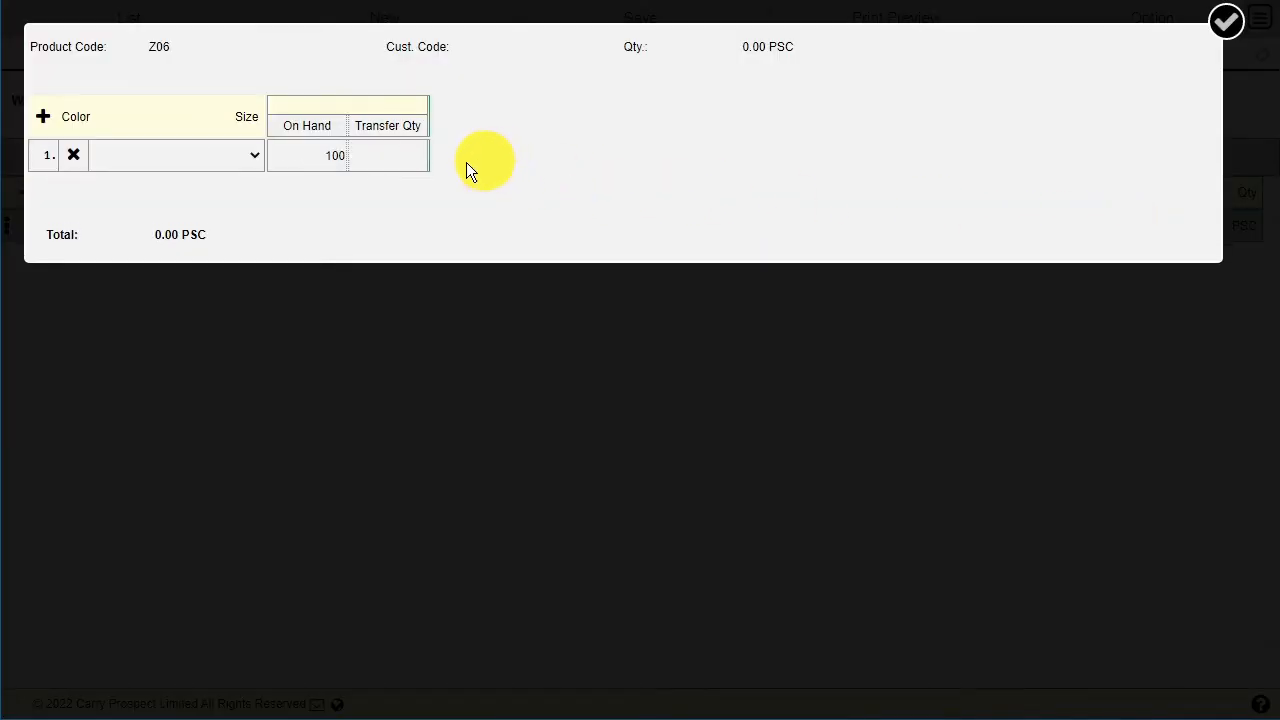
{"action": "left_click", "coordinate": [383, 158]}
{"action": "type", "text": "10"}
{"action": "left_click", "coordinate": [1226, 22]}
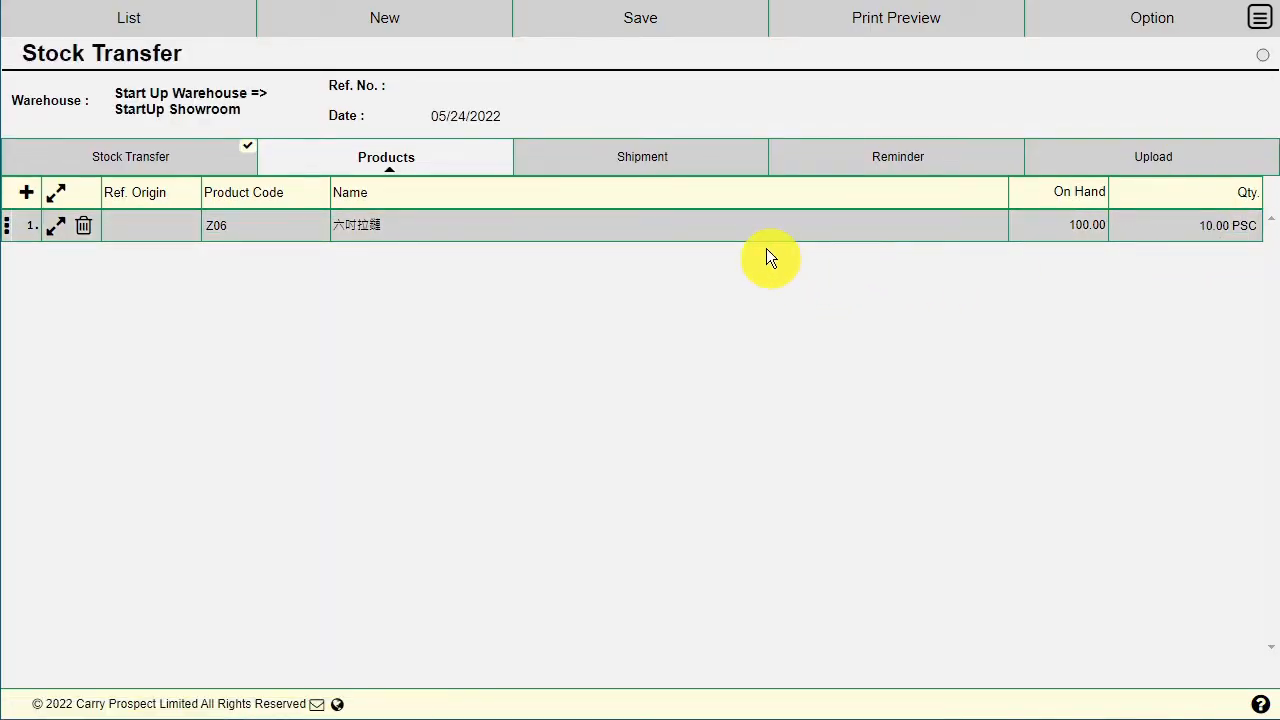
{"action": "left_click", "coordinate": [673, 155]}
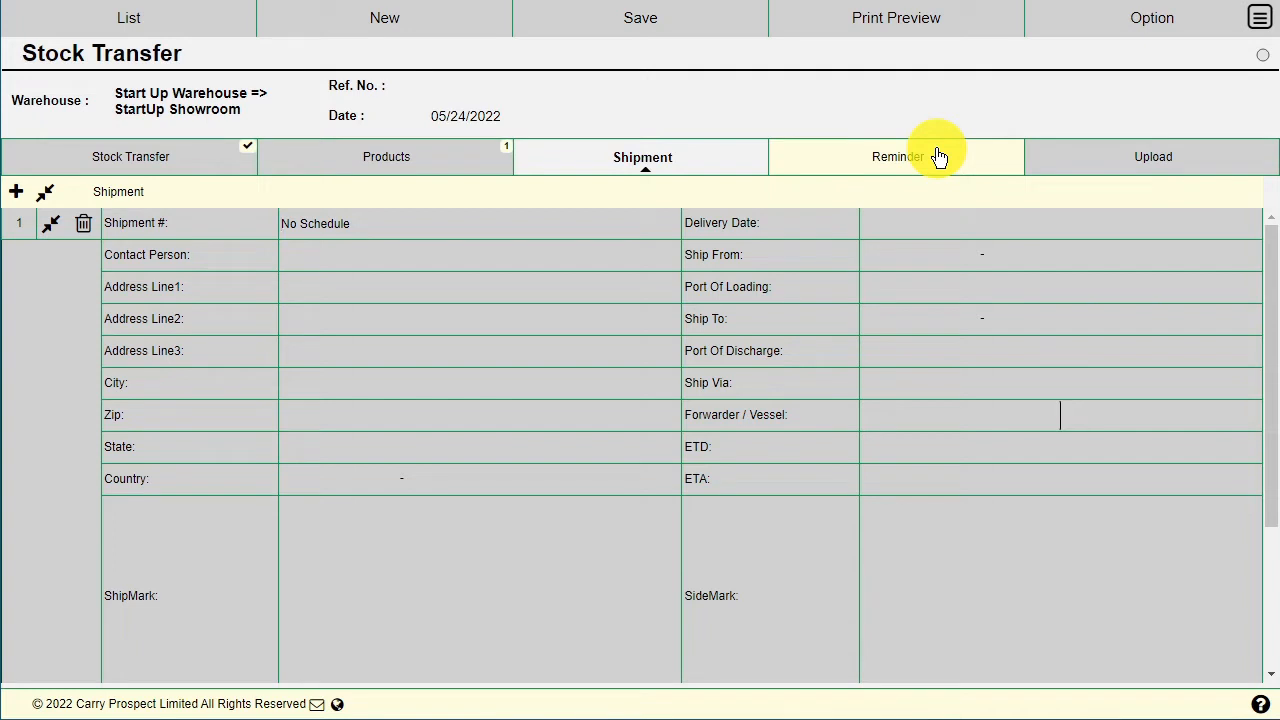
Step: Check the Upload tab, then save the transfer as ST00000008
{"action": "left_click", "coordinate": [1110, 152]}
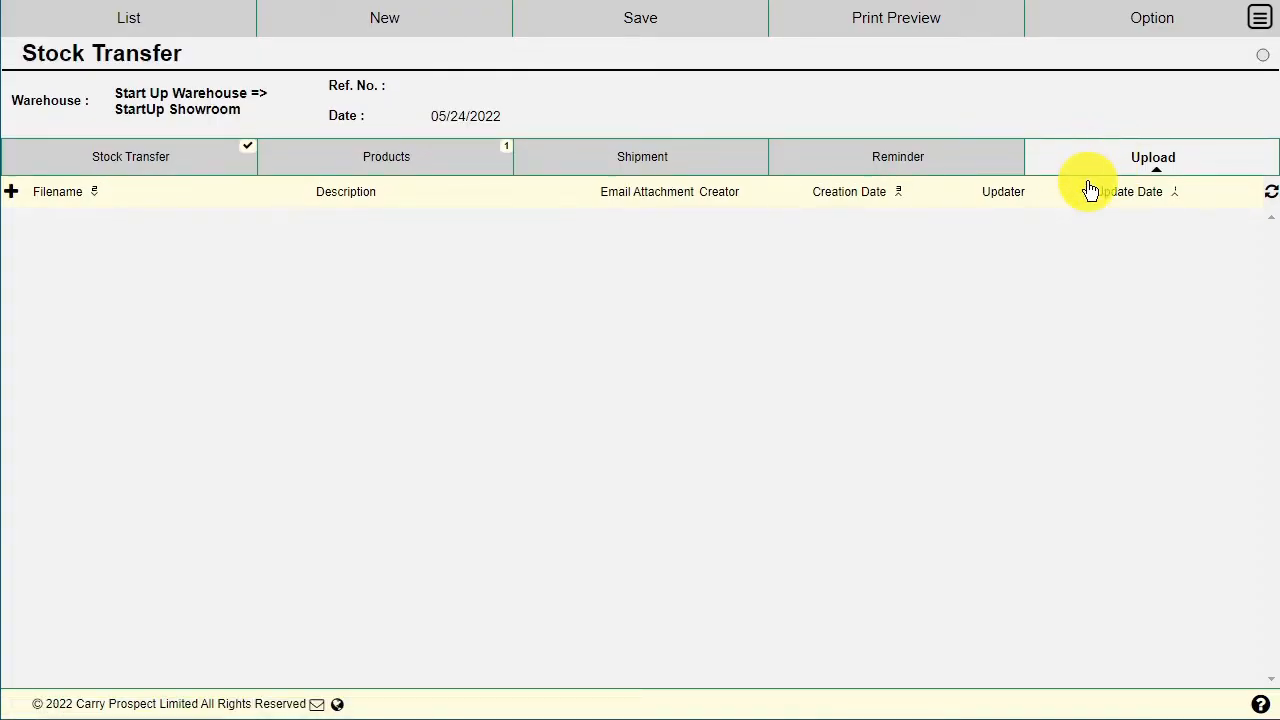
{"action": "left_click", "coordinate": [649, 30]}
{"action": "left_click", "coordinate": [643, 60]}
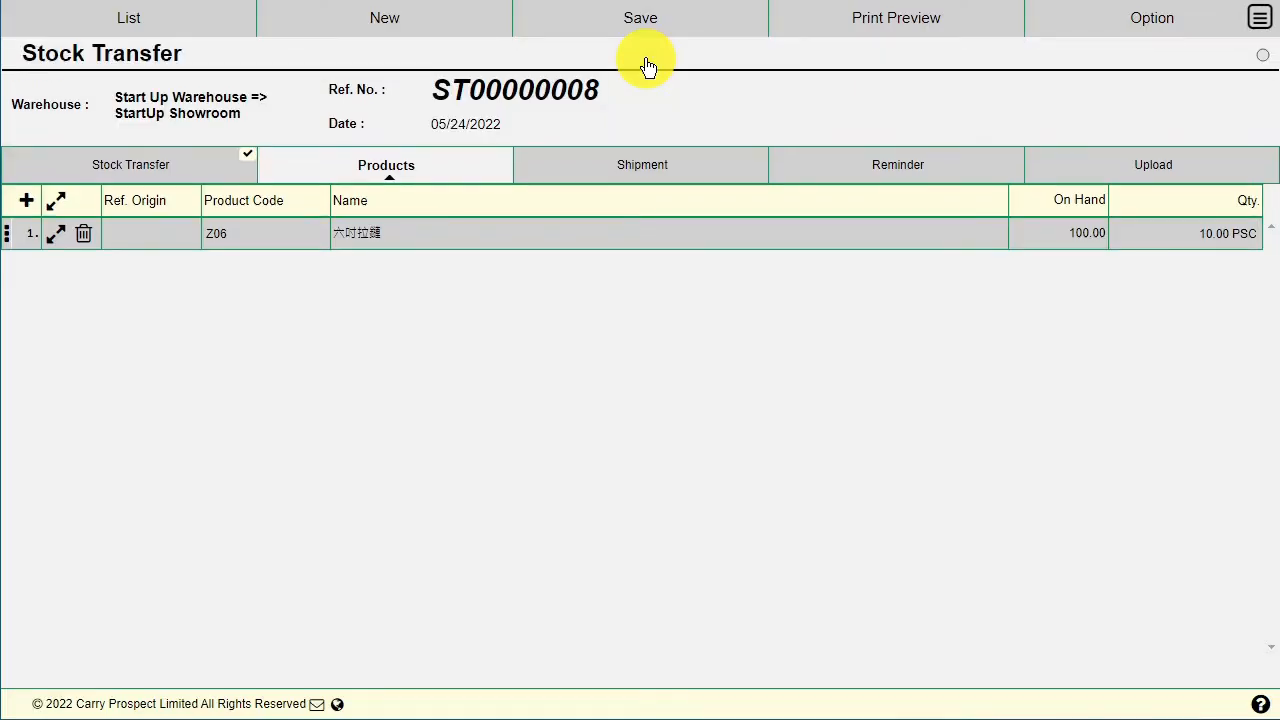
Step: Approve ST00000008, accepting the document lock, and open its print preview
{"action": "left_click", "coordinate": [620, 30]}
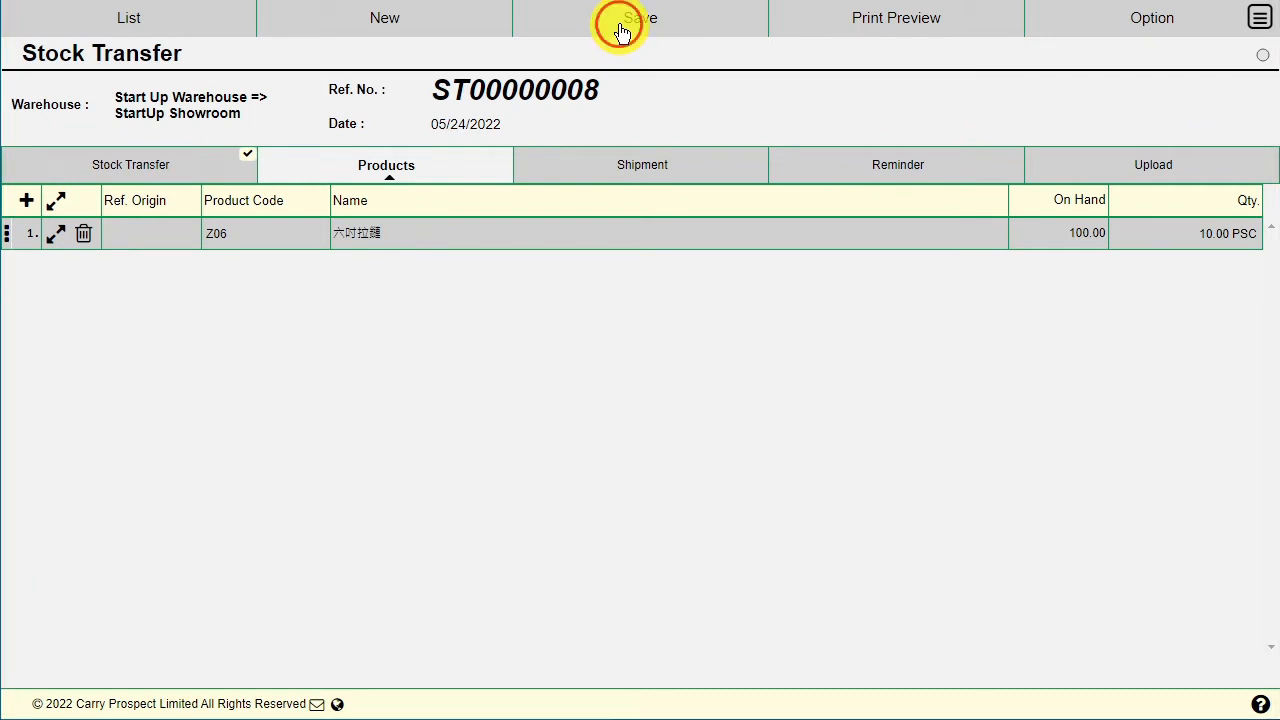
{"action": "left_click", "coordinate": [615, 95]}
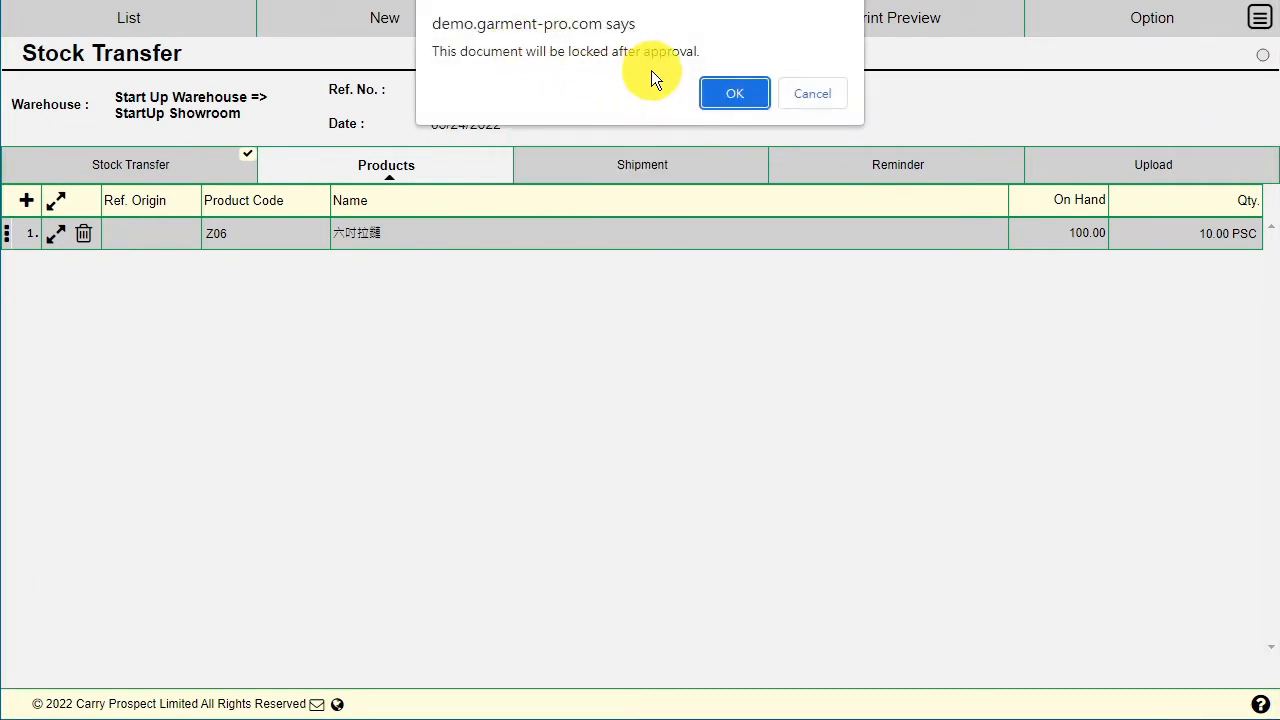
{"action": "left_click", "coordinate": [738, 94]}
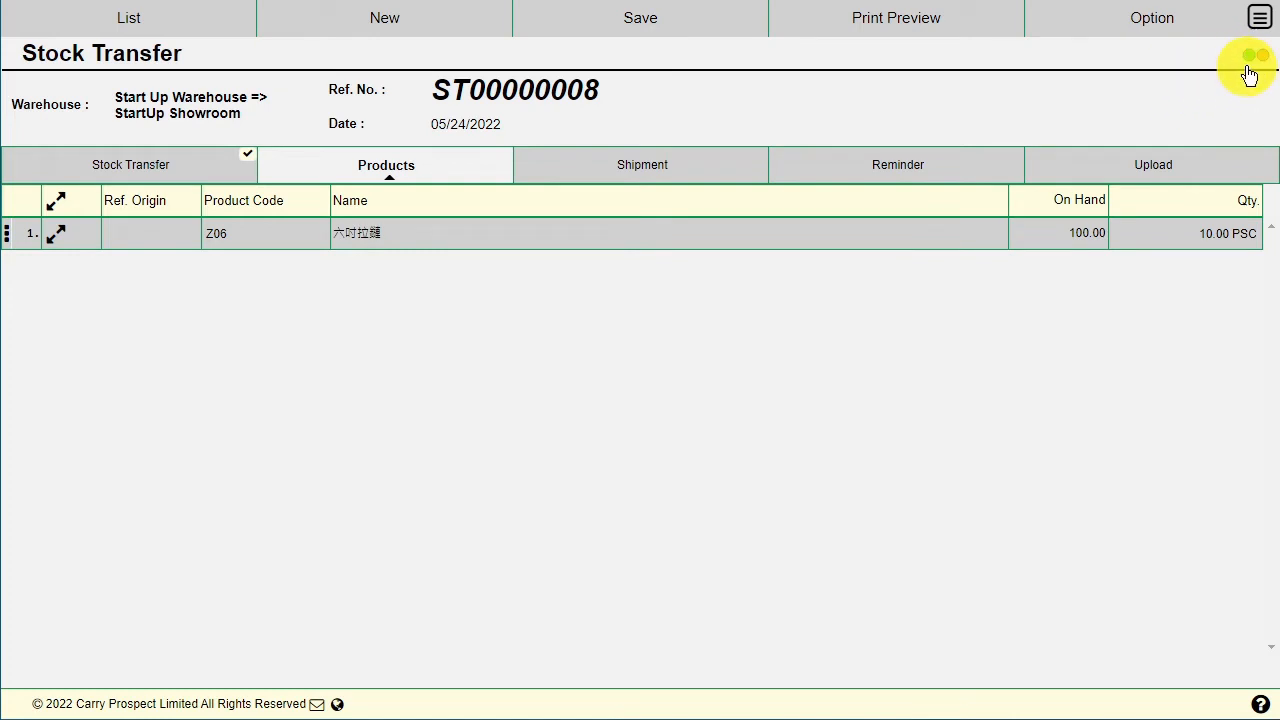
{"action": "left_click", "coordinate": [915, 26]}
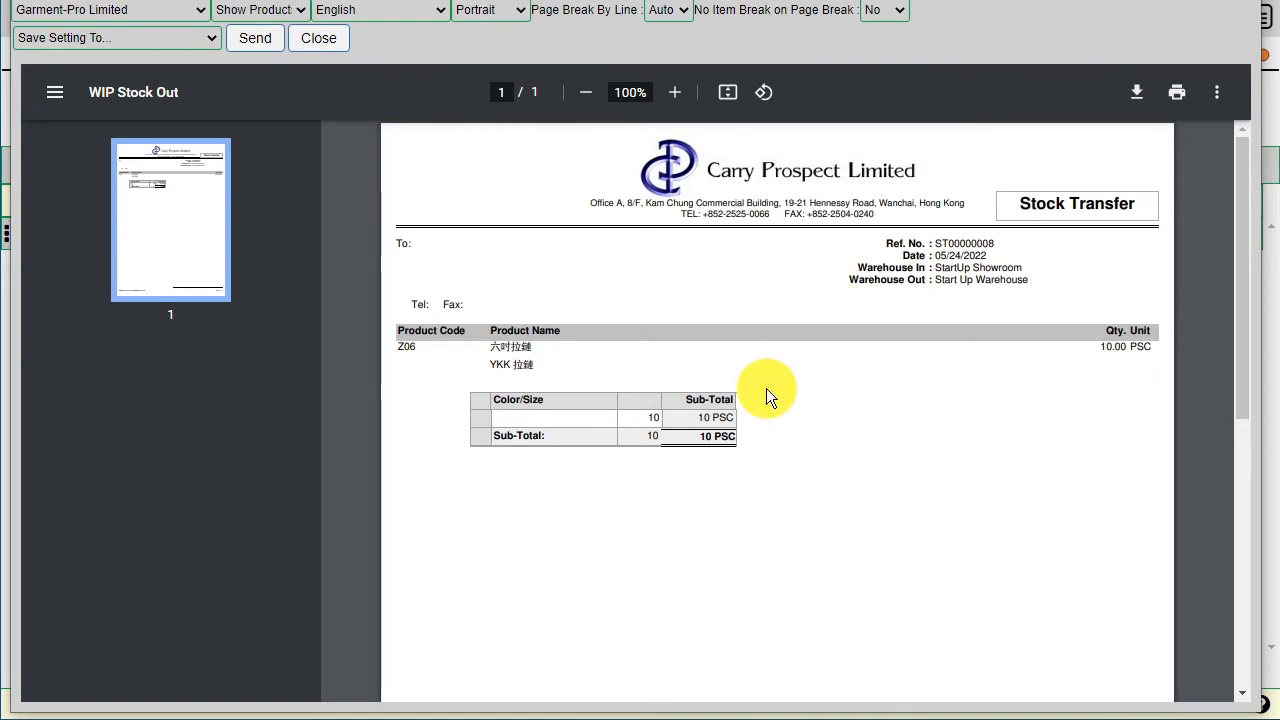
Step: Scroll through the ST00000008 preview showing Z06 at 10.00 PSC, then close it
{"action": "scroll", "coordinate": [766, 422], "scroll_direction": "down", "scroll_amount": 5}
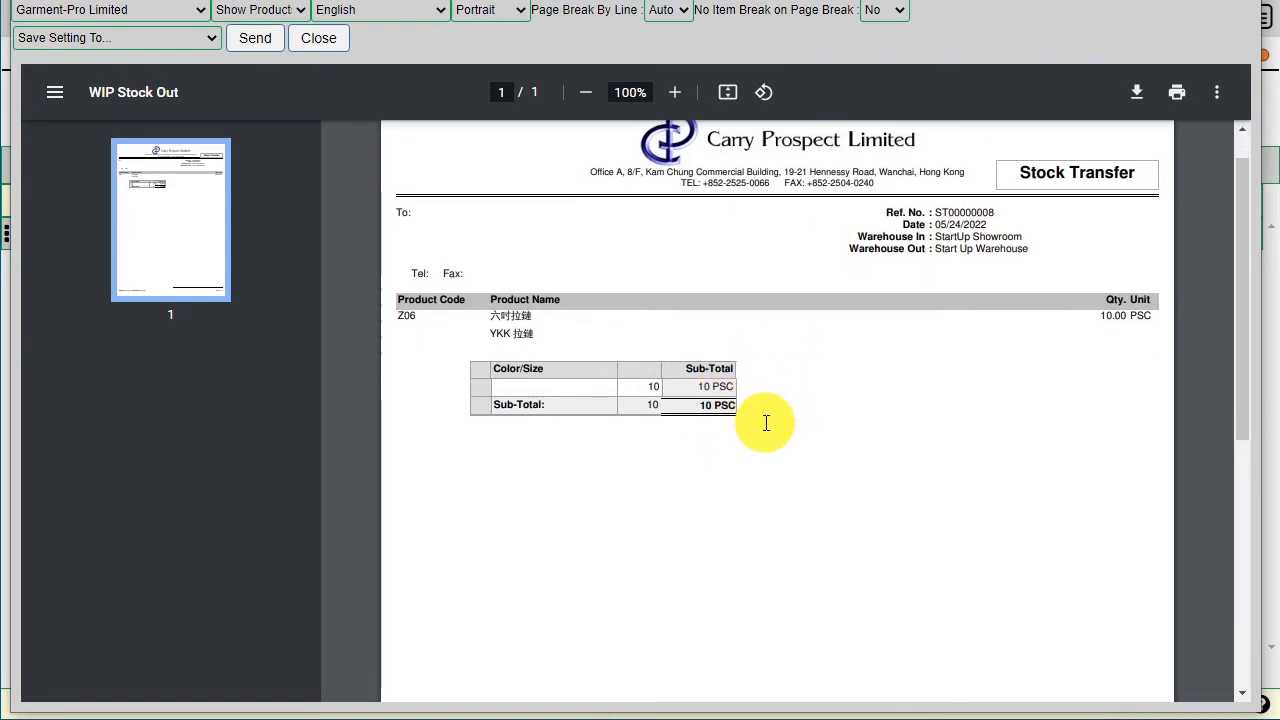
{"action": "scroll", "coordinate": [766, 422], "scroll_direction": "down", "scroll_amount": 1}
{"action": "scroll", "coordinate": [757, 374], "scroll_direction": "up", "scroll_amount": 6}
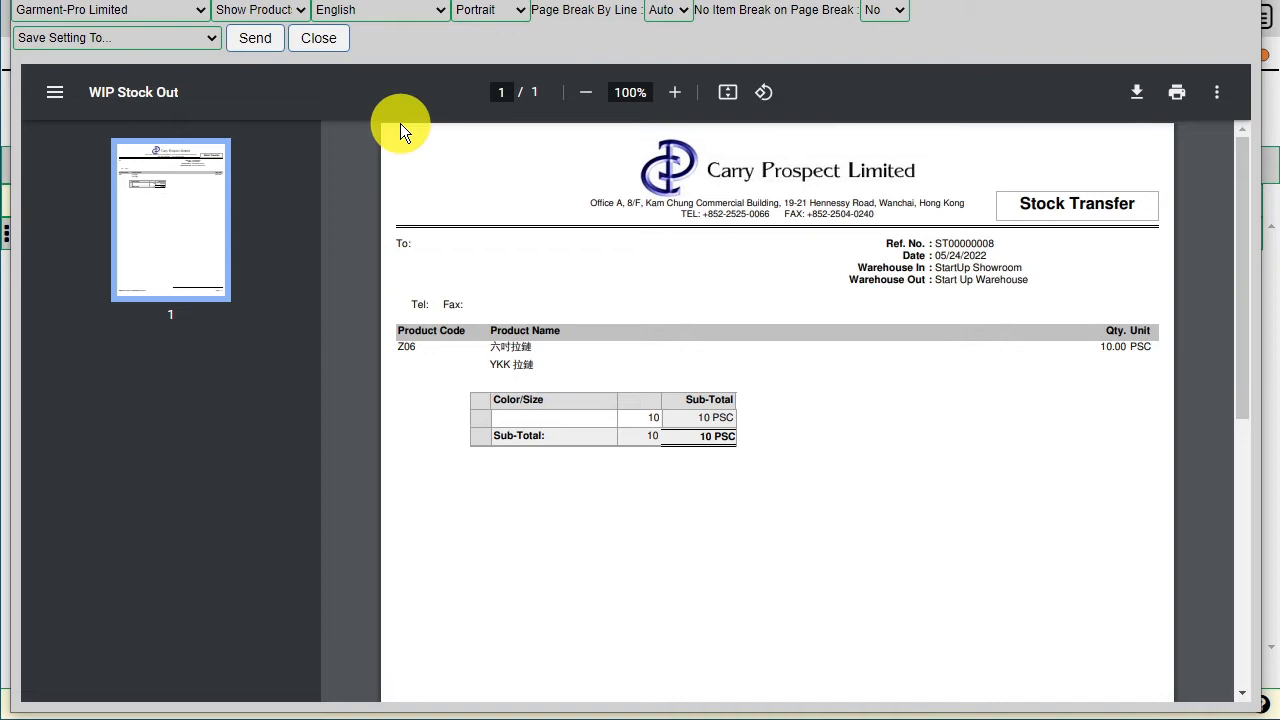
{"action": "left_click", "coordinate": [322, 39]}
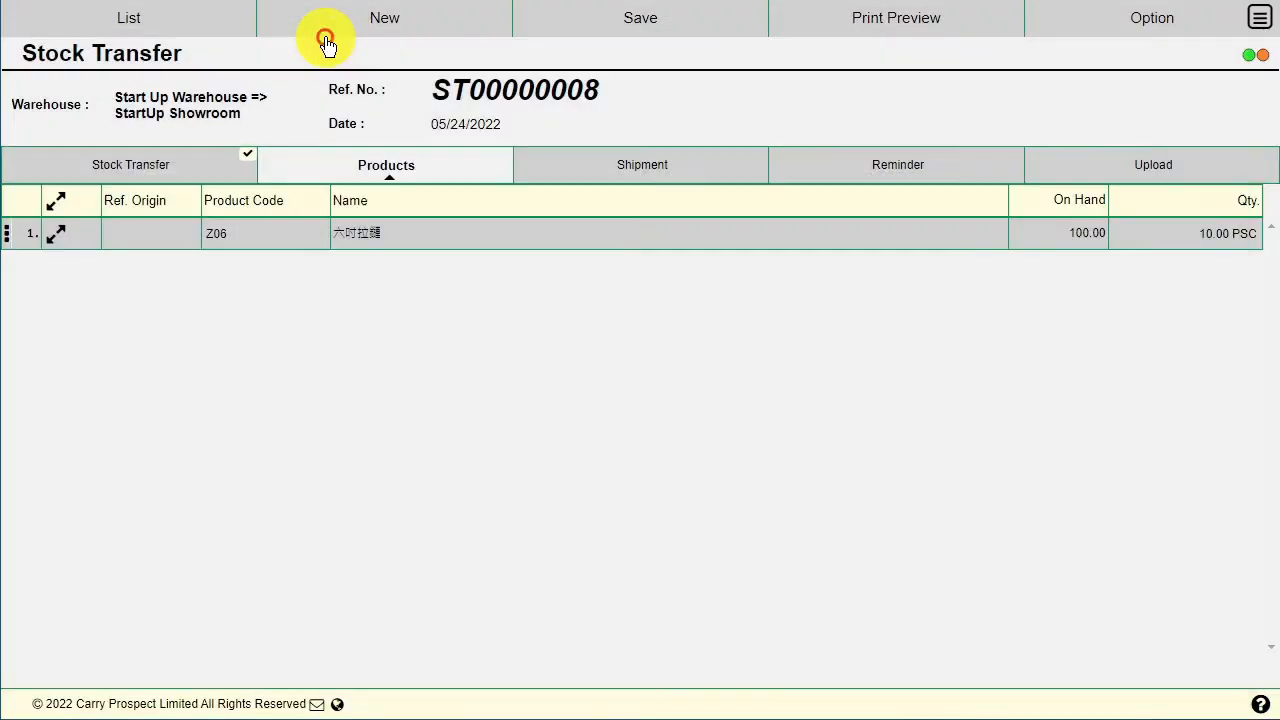
Step: Open a blank Picking Slip form from Transaction > Inventory
{"action": "left_click", "coordinate": [1260, 22]}
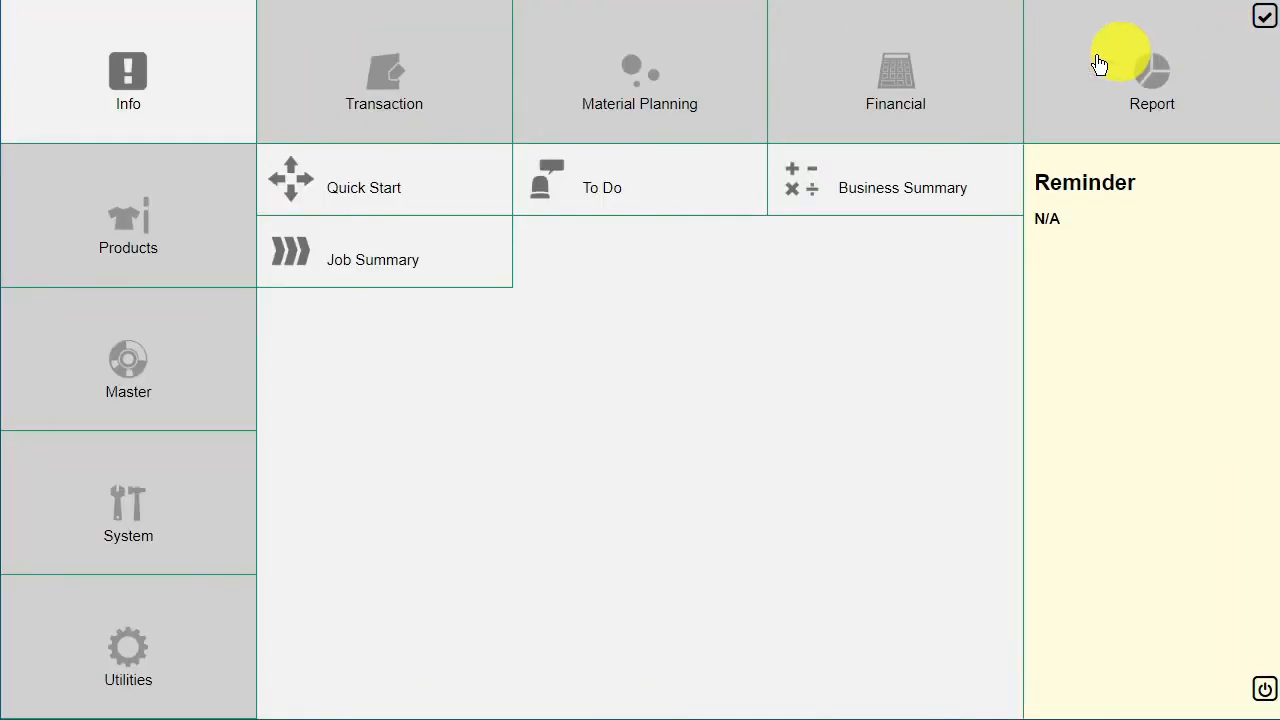
{"action": "left_click", "coordinate": [430, 126]}
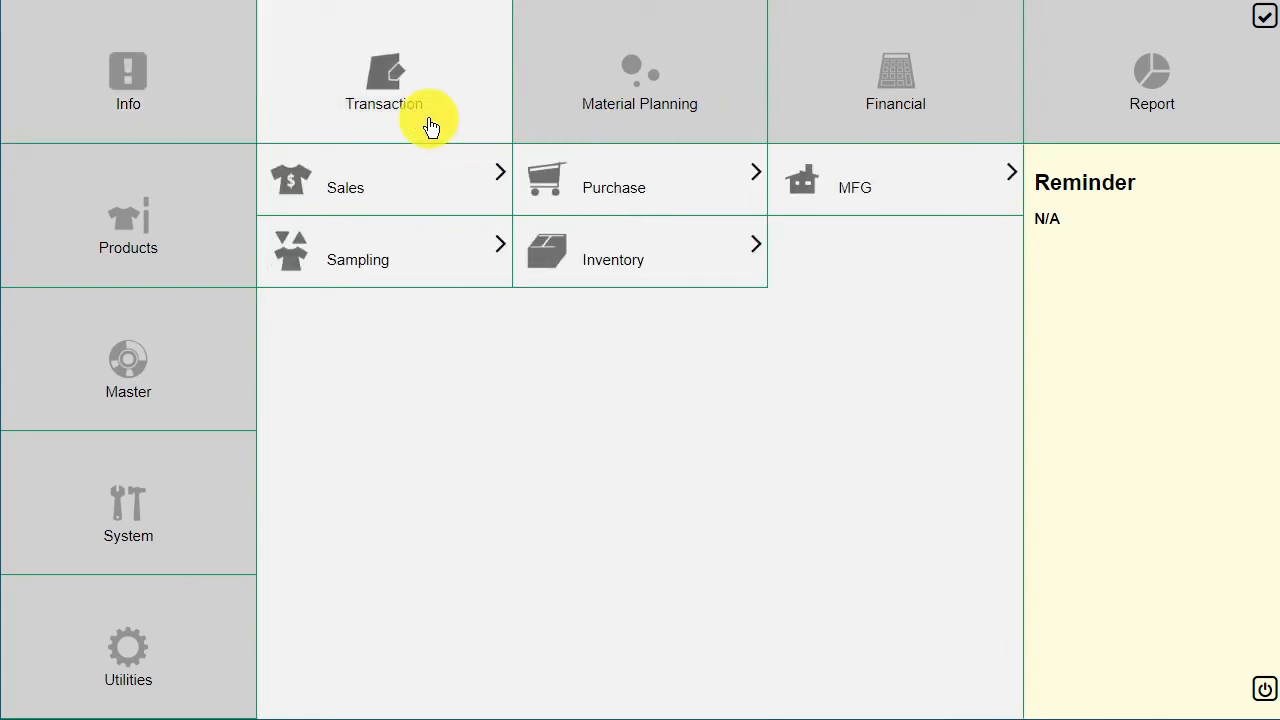
{"action": "left_click", "coordinate": [673, 250]}
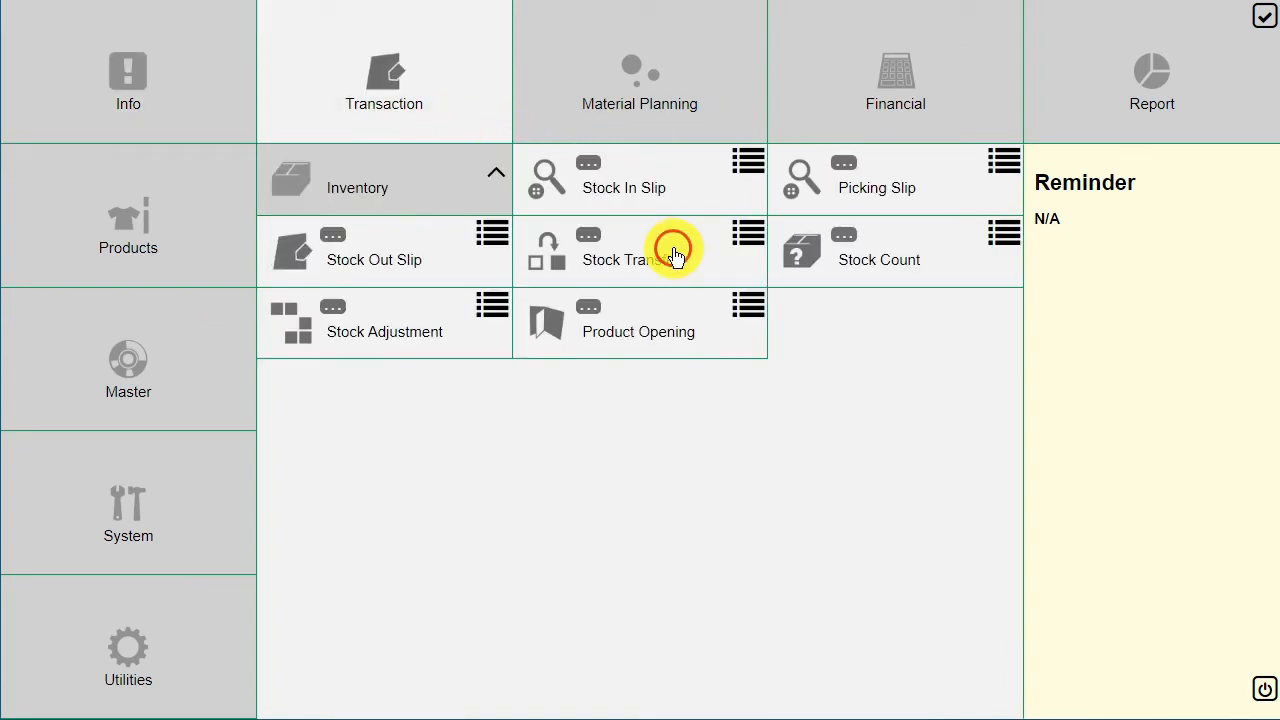
{"action": "left_click", "coordinate": [948, 183]}
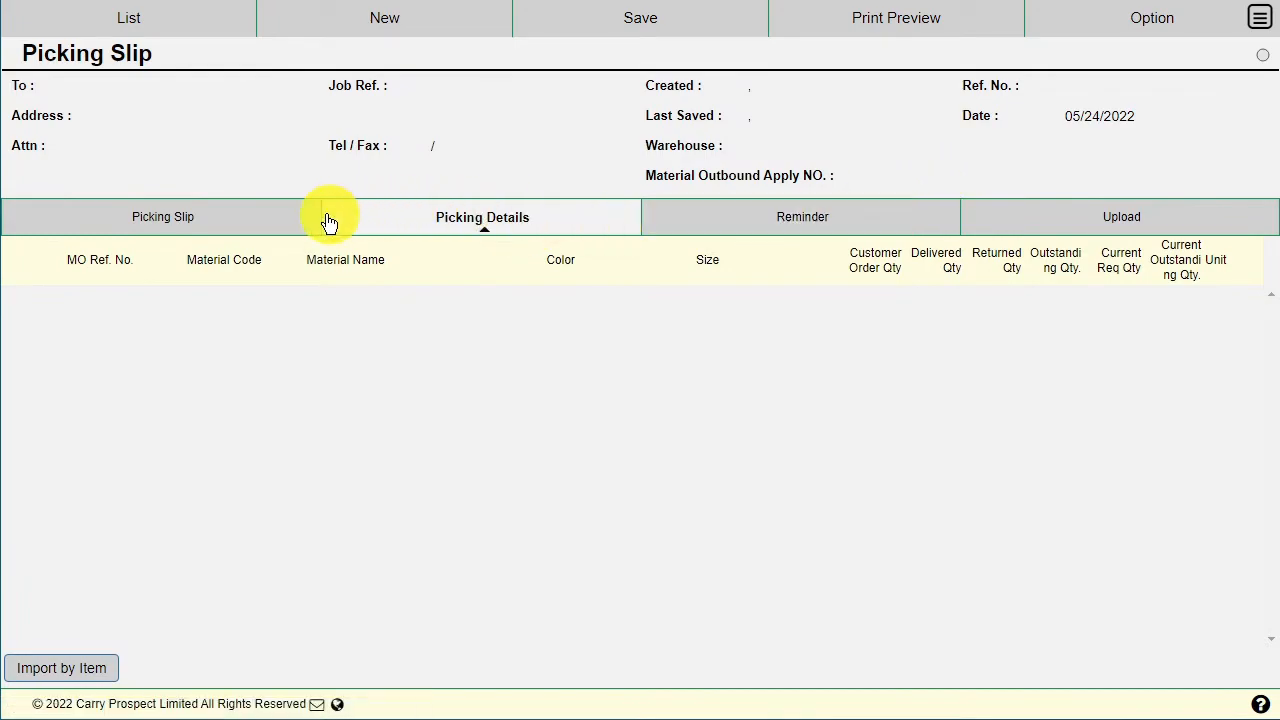
Step: Tick Stock Transfer as the source, pick ST00000008, and view the Picking Details list
{"action": "left_click", "coordinate": [268, 217]}
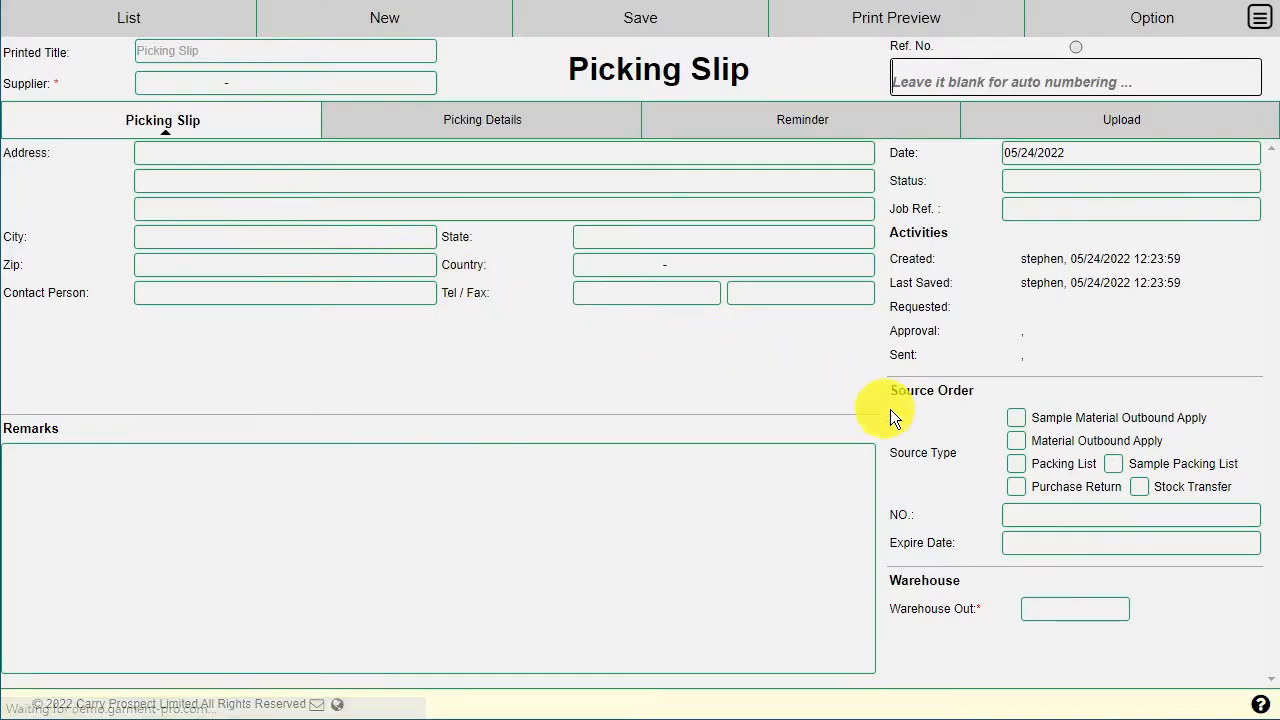
{"action": "left_click", "coordinate": [1147, 487]}
{"action": "left_click", "coordinate": [1251, 516]}
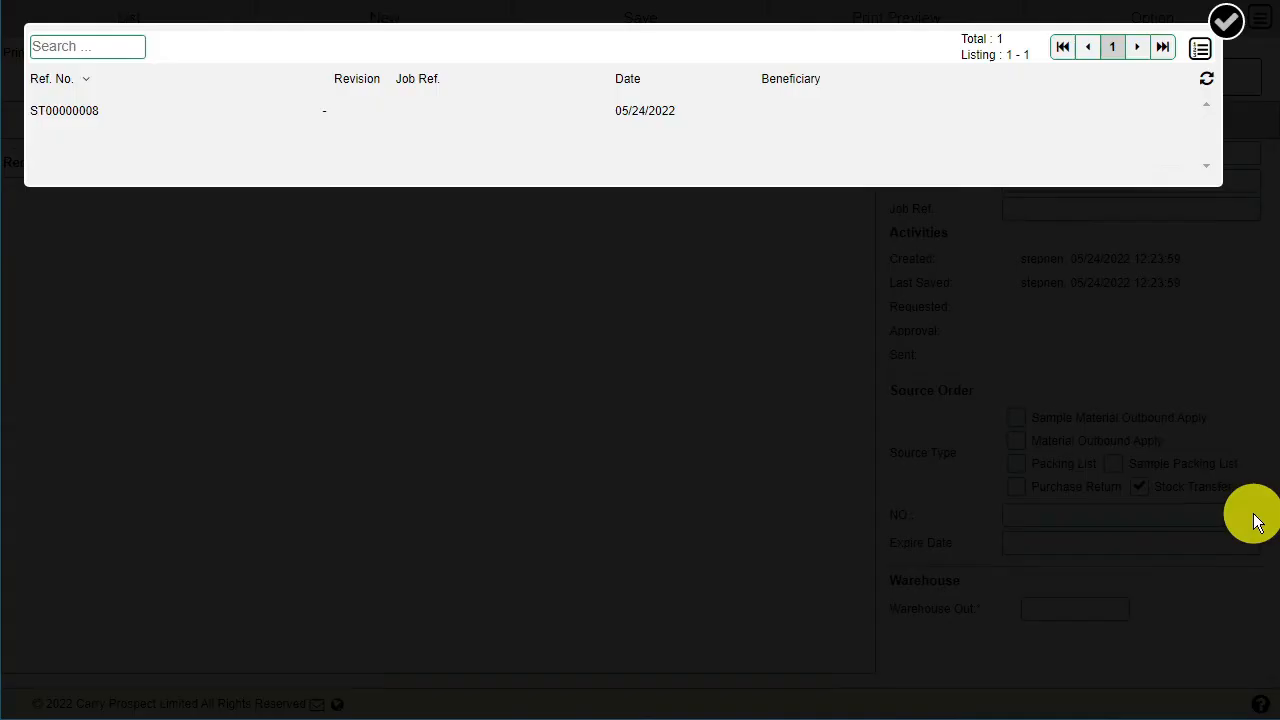
{"action": "left_click", "coordinate": [666, 112]}
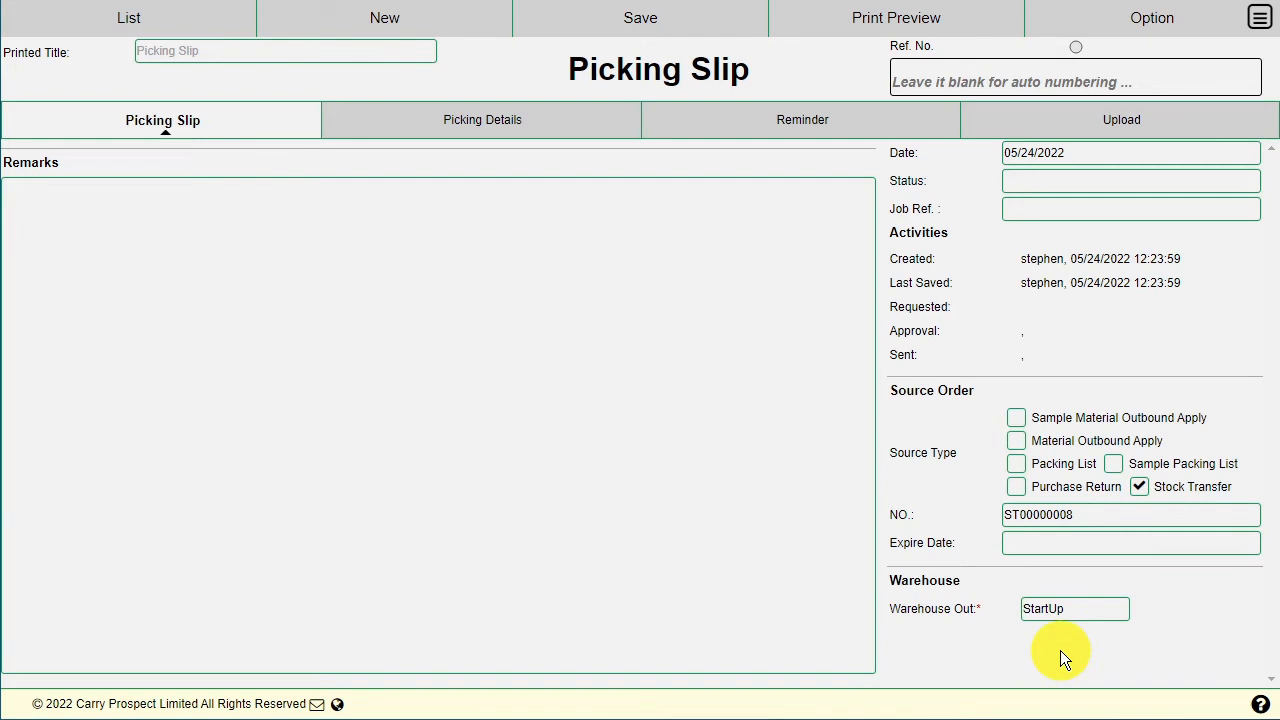
{"action": "left_click", "coordinate": [565, 132]}
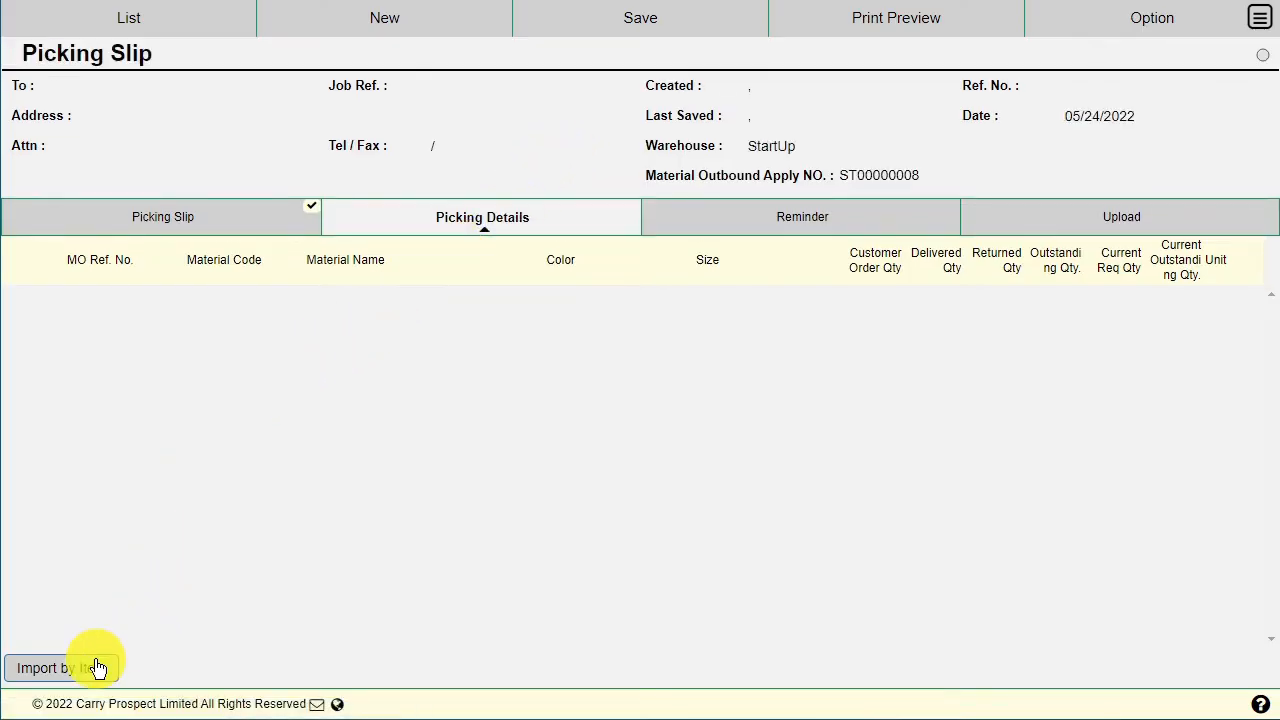
Step: Import item Z06 at 10.00 PSC from bin T1, then view the slip's empty attachments list
{"action": "left_click", "coordinate": [97, 668]}
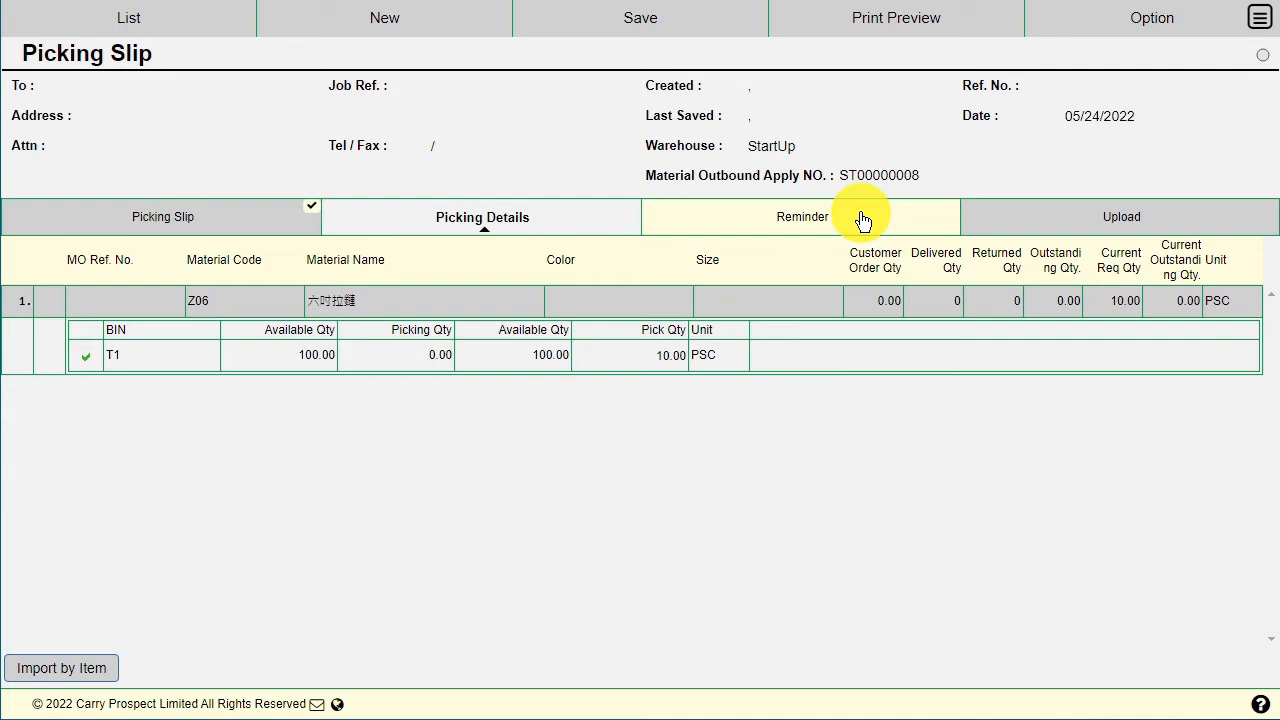
{"action": "left_click", "coordinate": [1098, 218]}
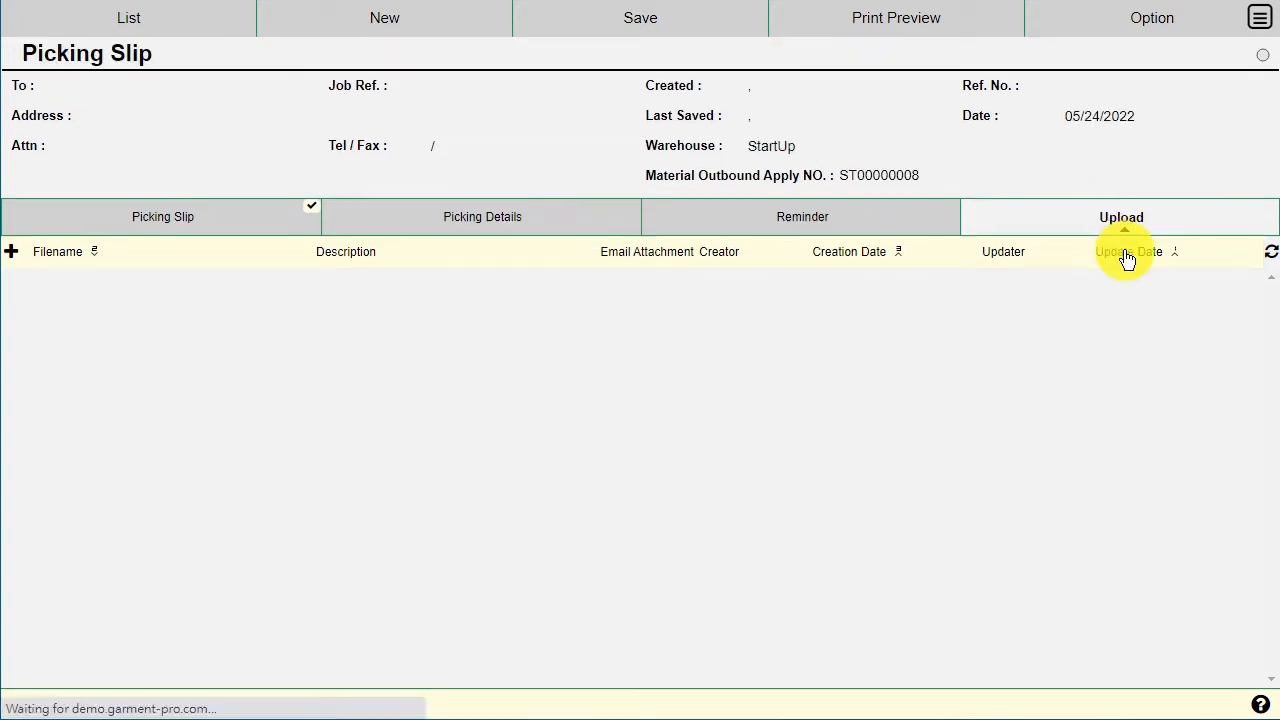
Step: Save picking slip PS00000003, approve and lock it, and bring up its print preview
{"action": "left_click", "coordinate": [678, 35]}
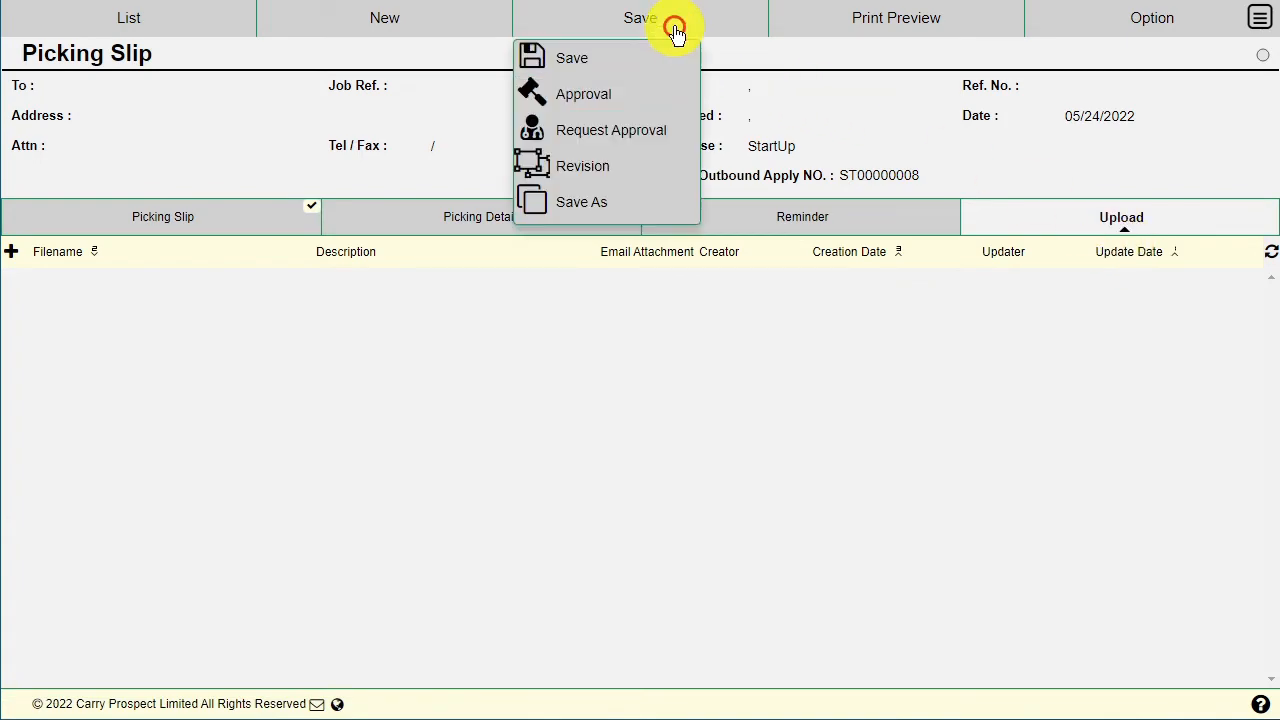
{"action": "left_click", "coordinate": [626, 62]}
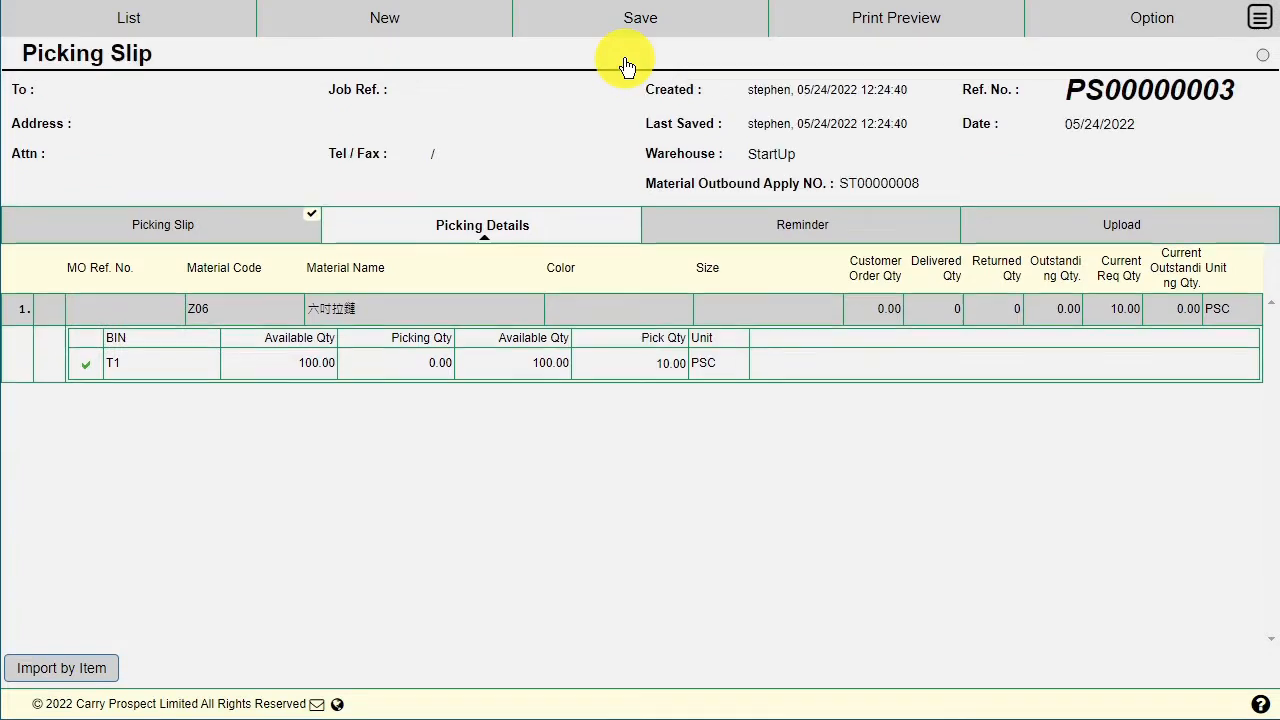
{"action": "left_click", "coordinate": [708, 28]}
{"action": "left_click", "coordinate": [648, 90]}
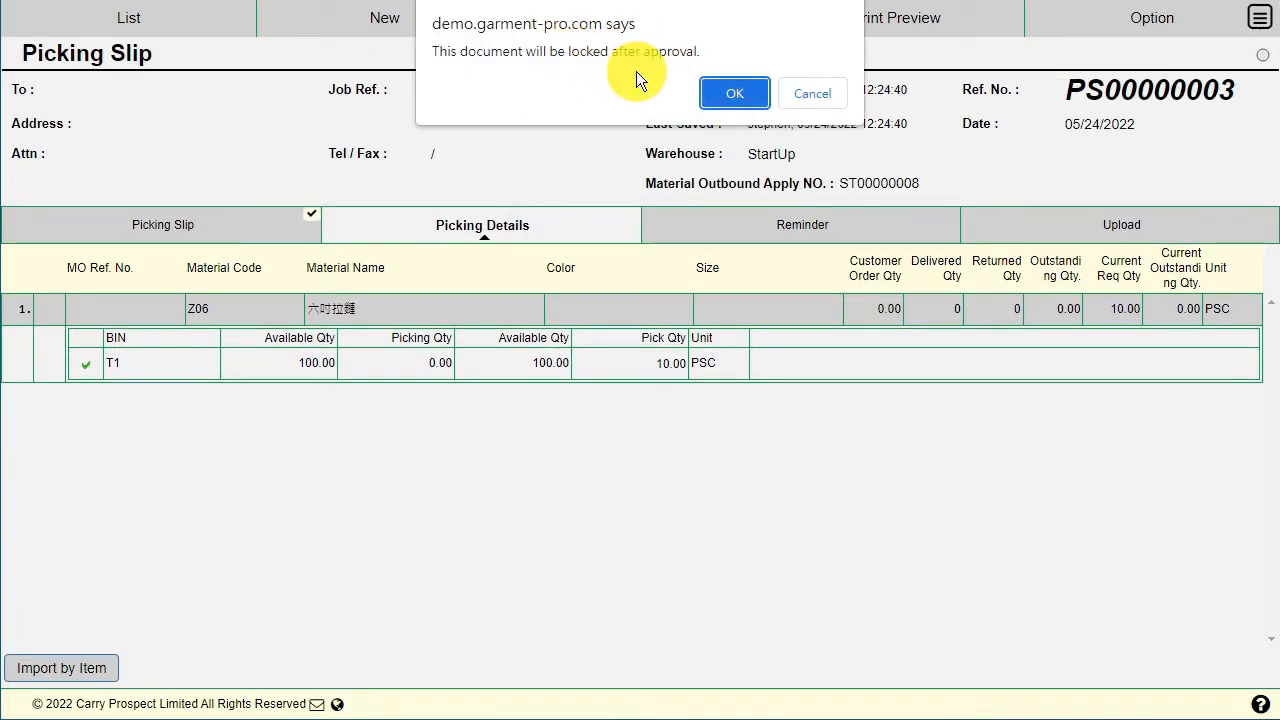
{"action": "left_click", "coordinate": [730, 95]}
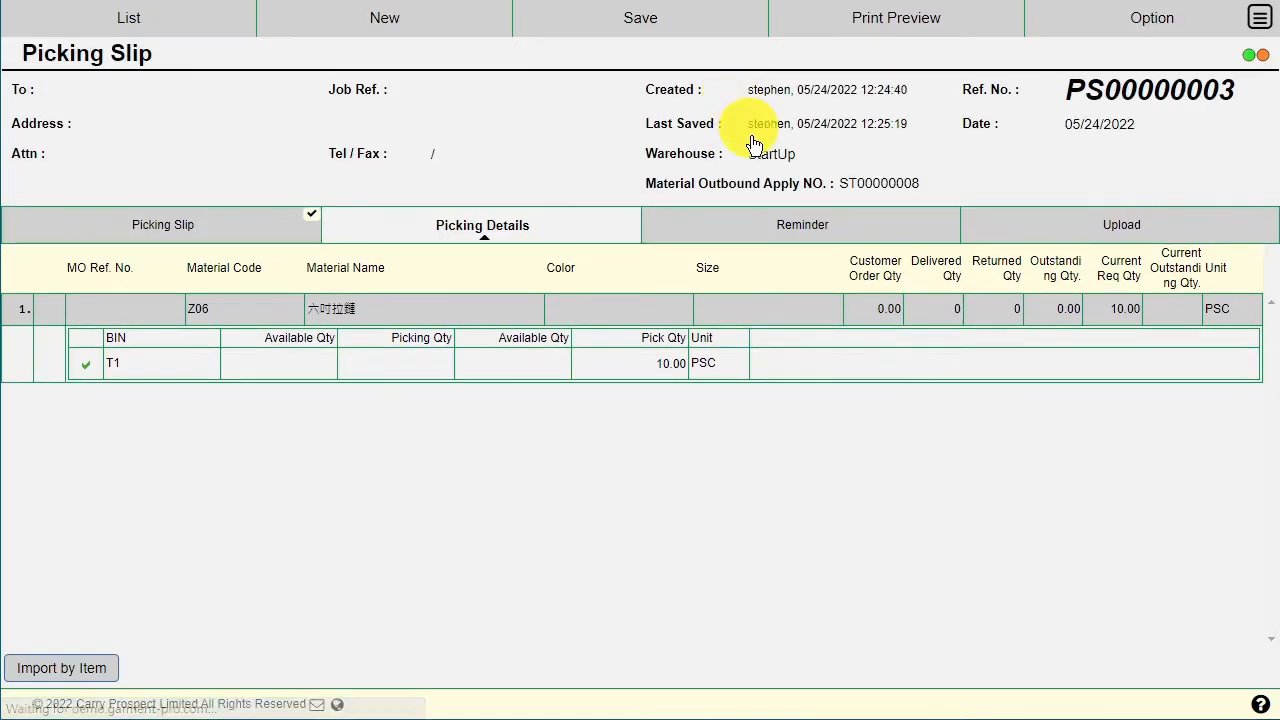
{"action": "left_click", "coordinate": [885, 20]}
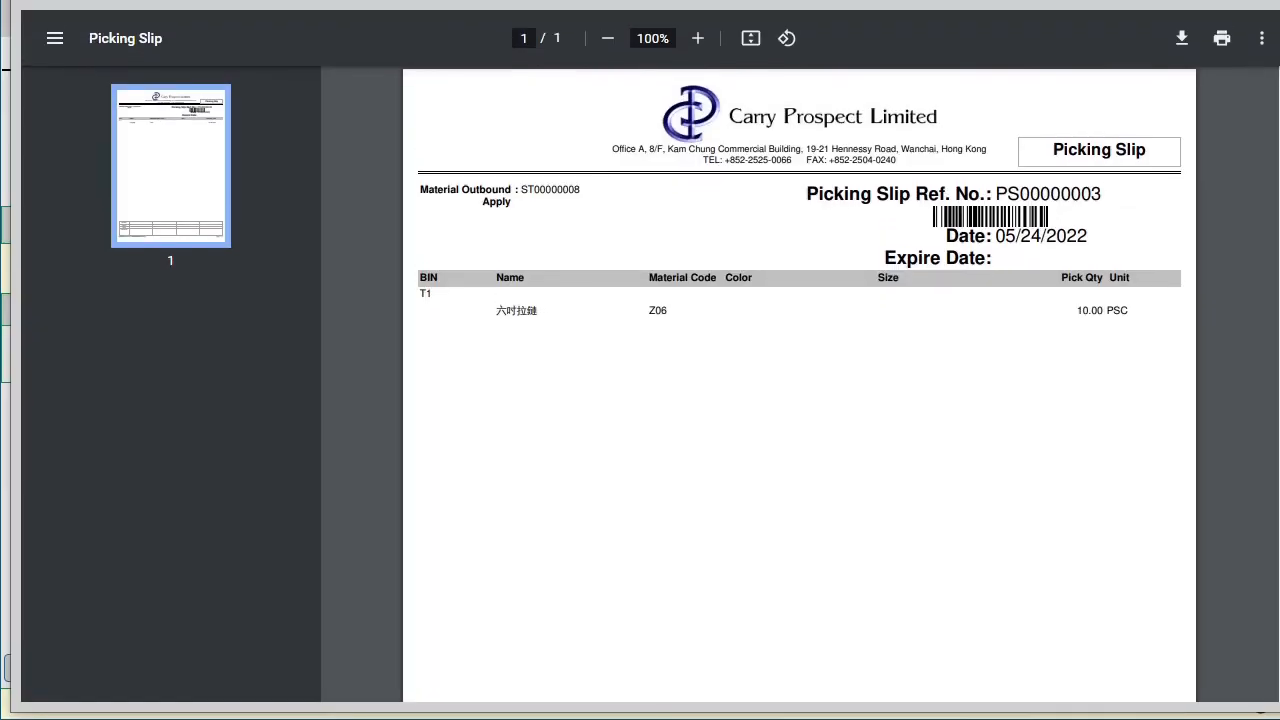
Step: Review the PS00000003 preview's barcode and Z06 line from bin T1, then close it
{"action": "scroll", "coordinate": [640, 400], "scroll_direction": "up", "scroll_amount": 2}
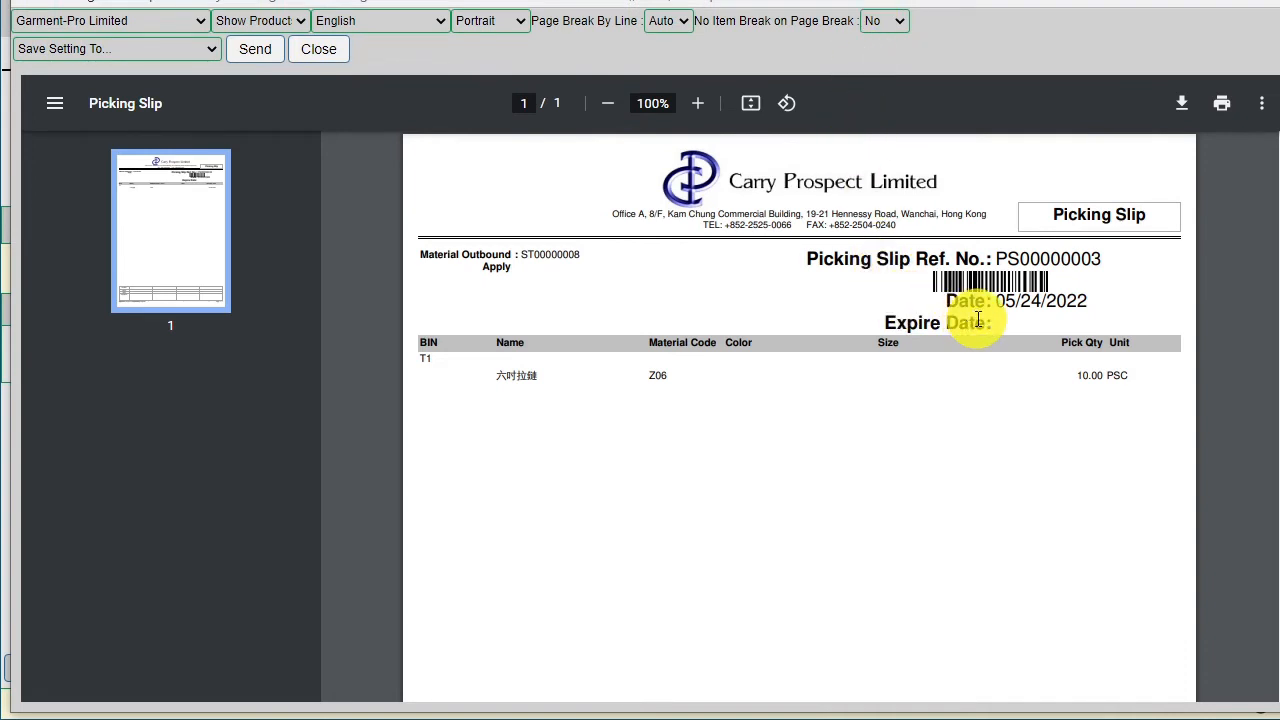
{"action": "scroll", "coordinate": [978, 319], "scroll_direction": "down", "scroll_amount": 5}
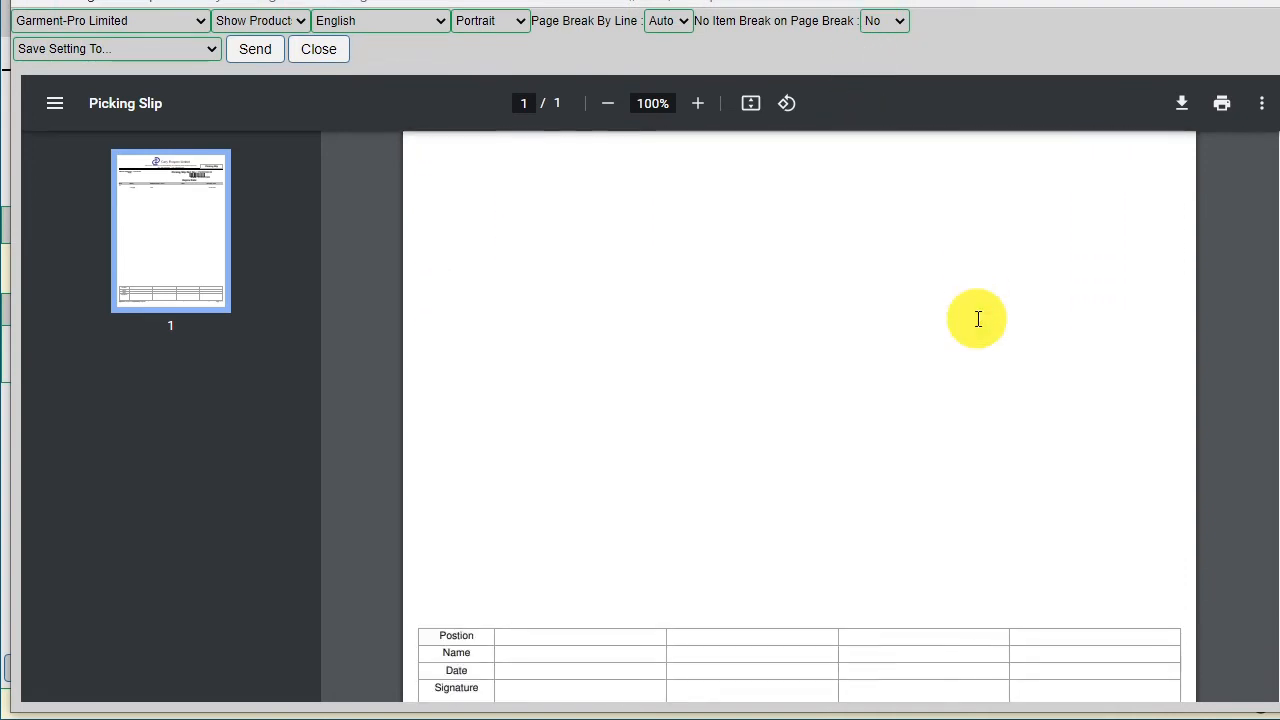
{"action": "scroll", "coordinate": [978, 319], "scroll_direction": "down", "scroll_amount": 1}
{"action": "scroll", "coordinate": [978, 319], "scroll_direction": "up", "scroll_amount": 4}
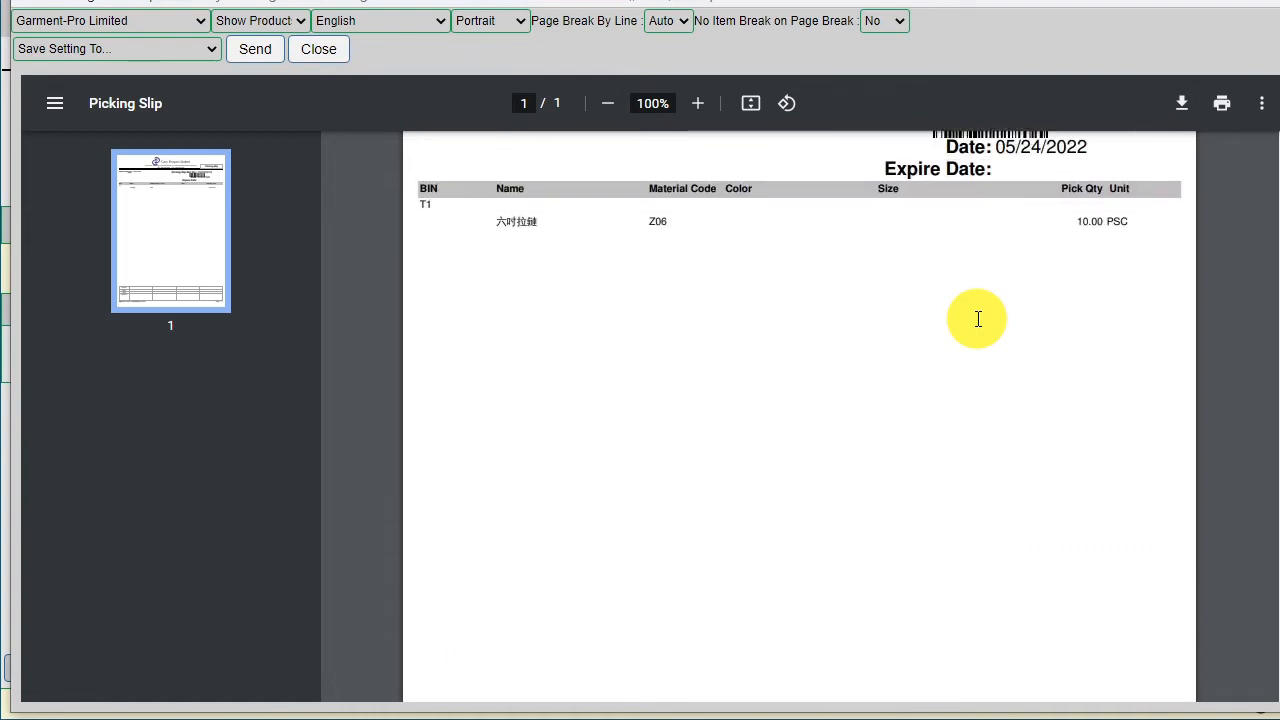
{"action": "scroll", "coordinate": [978, 319], "scroll_direction": "up", "scroll_amount": 2}
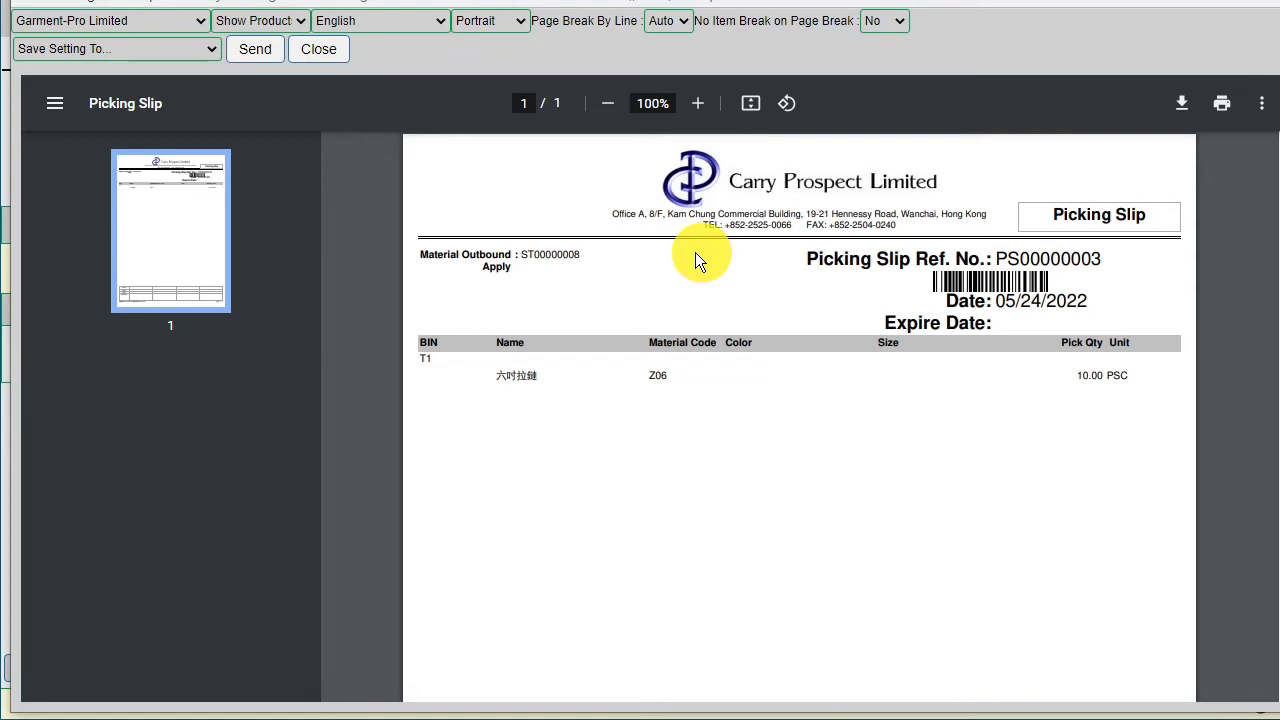
{"action": "left_click", "coordinate": [320, 50]}
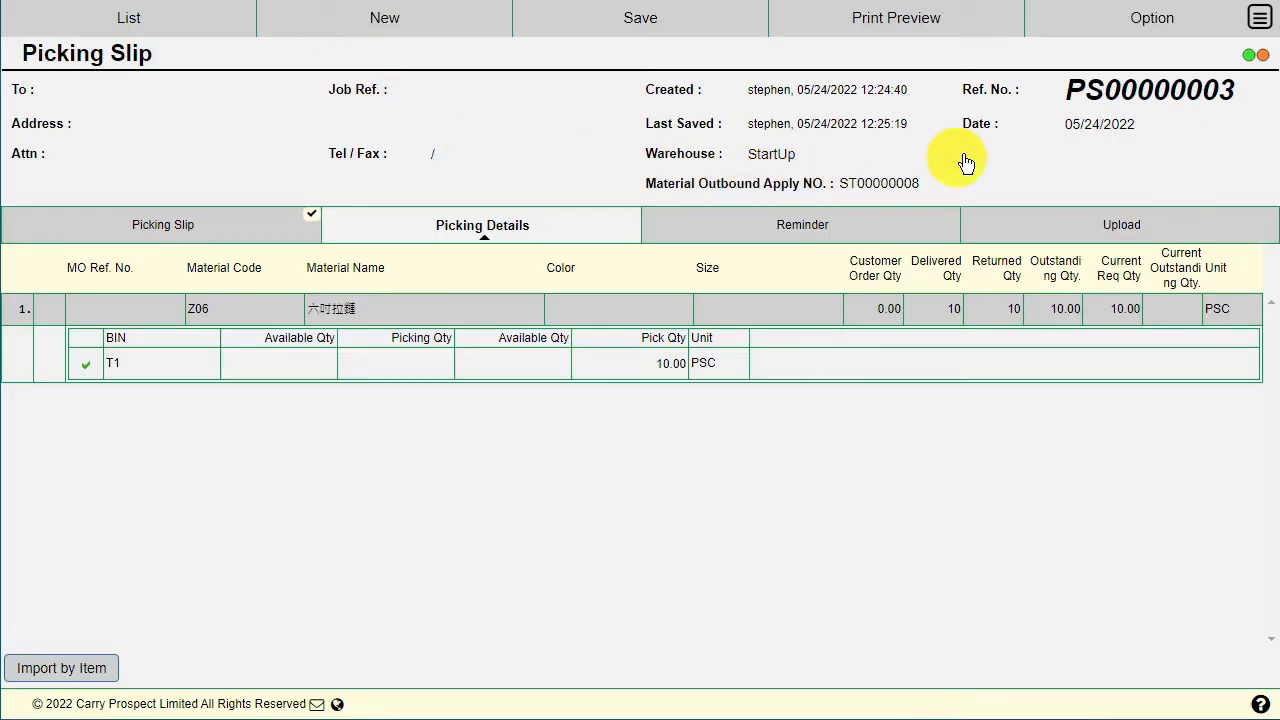
Step: From the main menu, go to Material Planning > Inventory > Picking Items
{"action": "left_click", "coordinate": [1264, 22]}
{"action": "left_click", "coordinate": [1266, 24]}
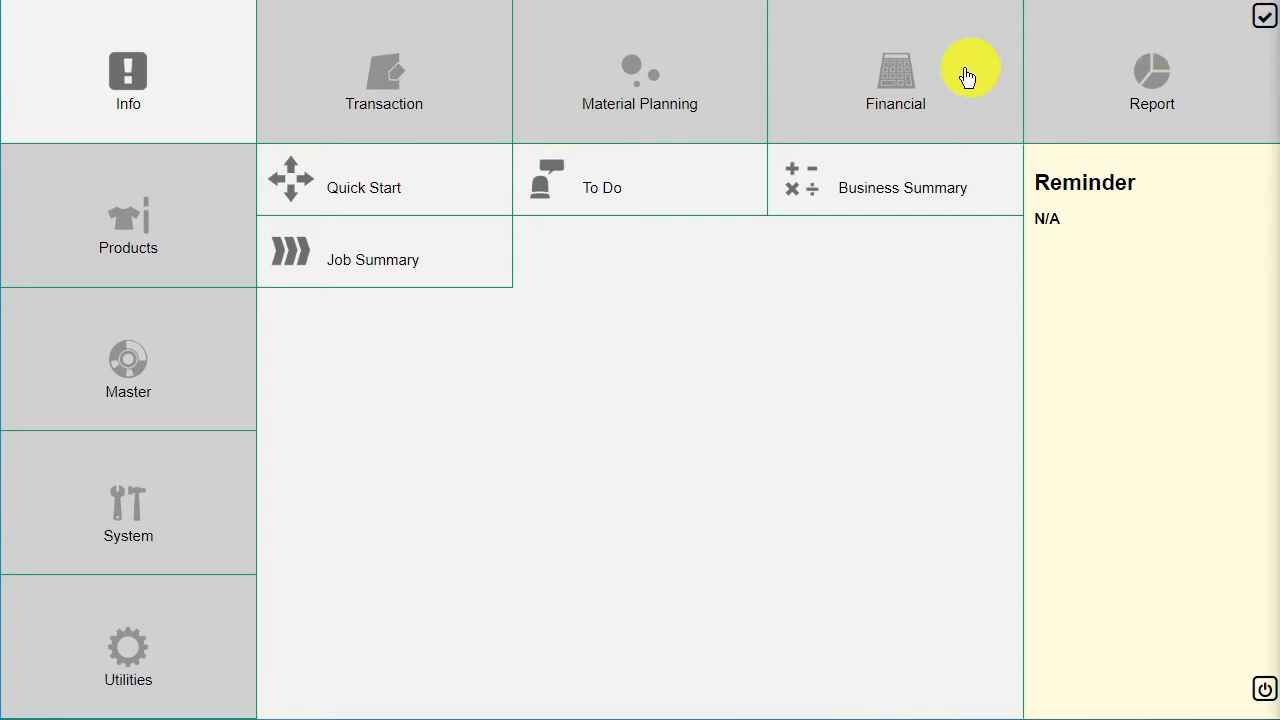
{"action": "left_click", "coordinate": [679, 110]}
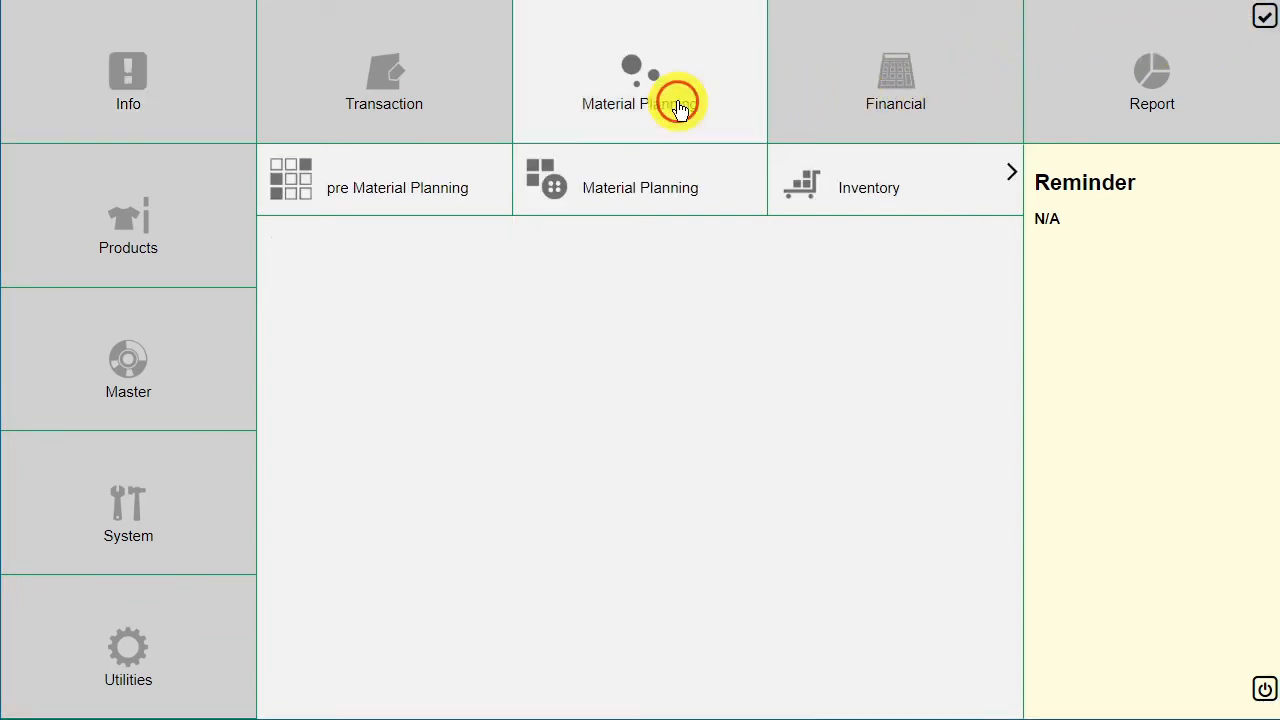
{"action": "left_click", "coordinate": [963, 189]}
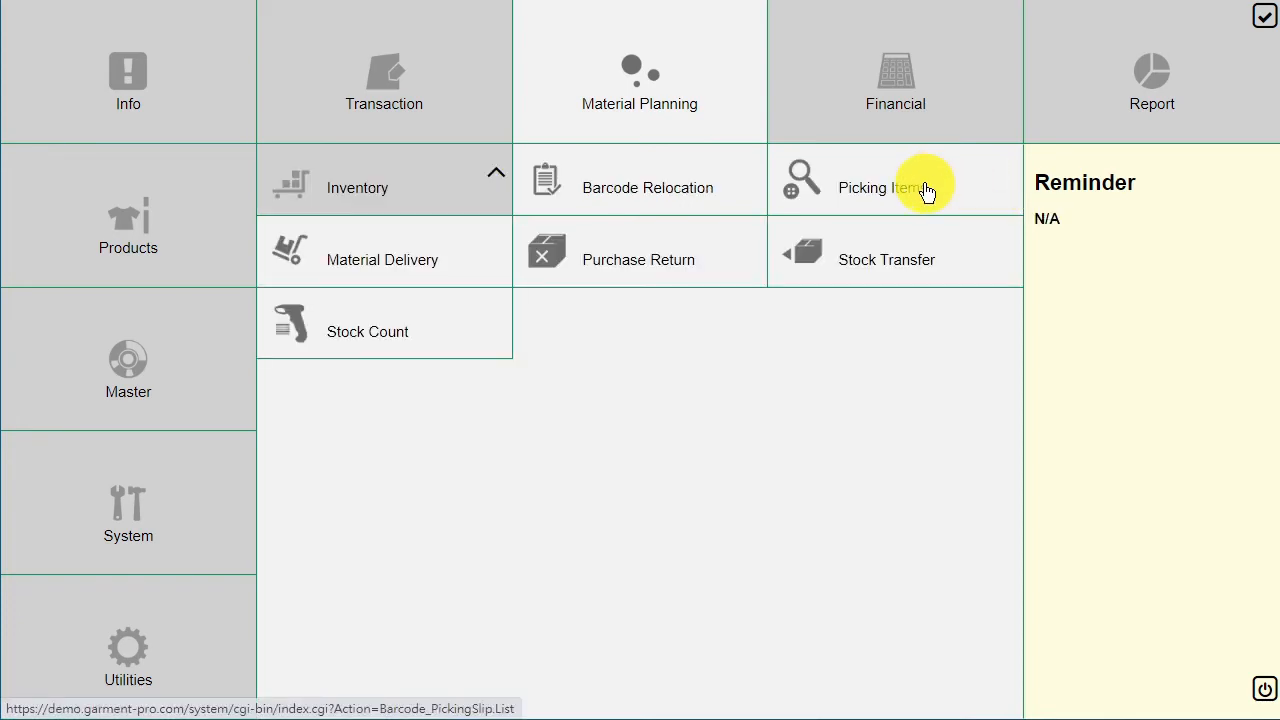
{"action": "left_click", "coordinate": [927, 189]}
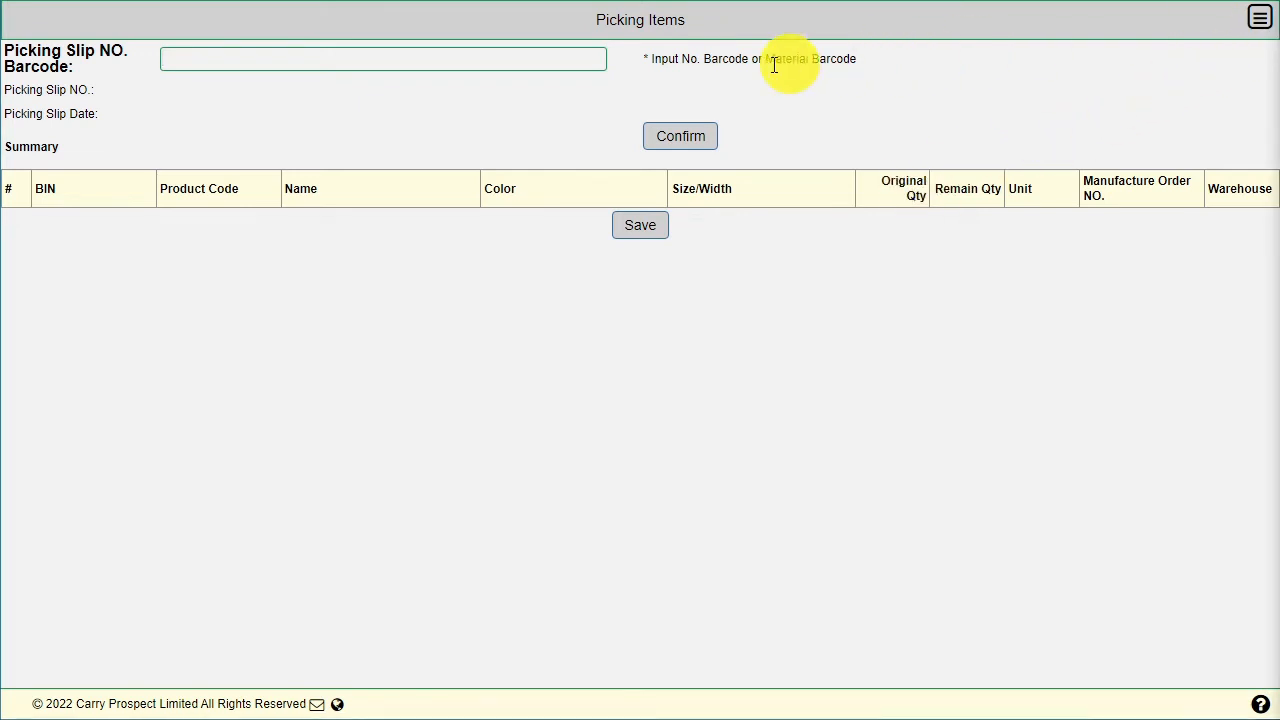
Step: Load picking slip PS00000003 and pick 10 units of Z06 from barcode 274A48D8545
{"action": "left_click", "coordinate": [285, 55]}
{"action": "type", "text": "PS00000003"}
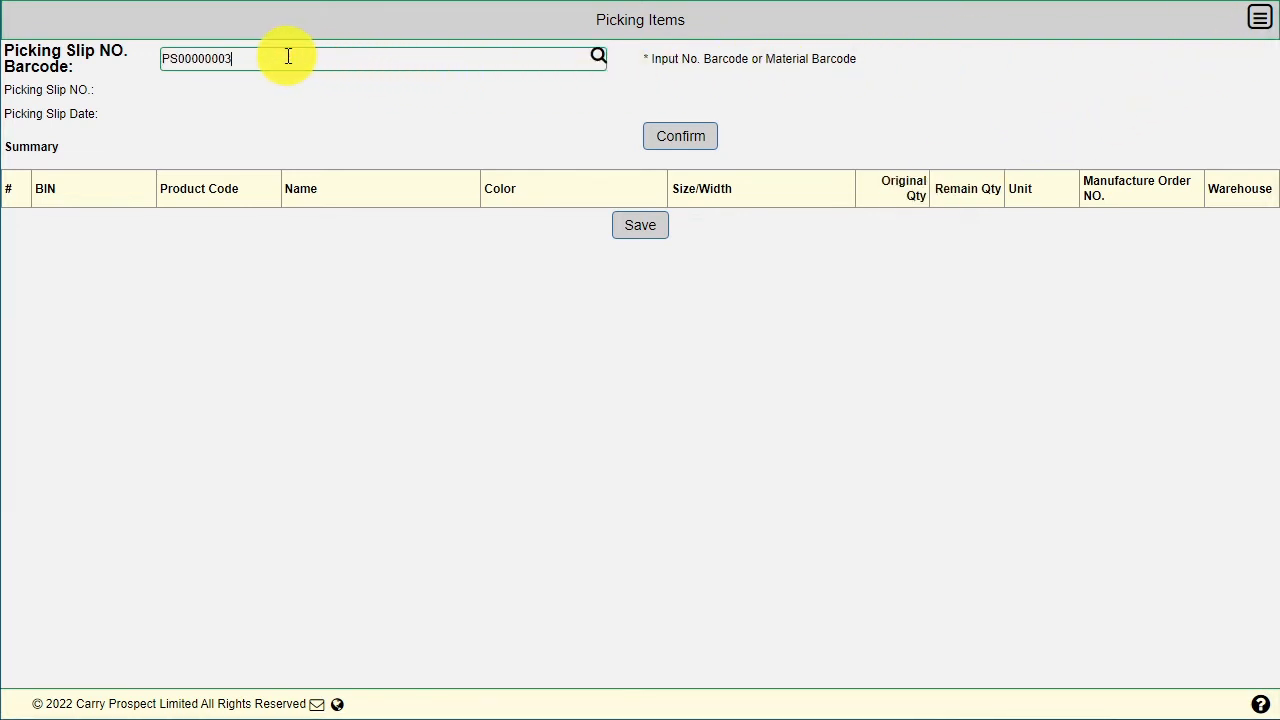
{"action": "left_click", "coordinate": [597, 57]}
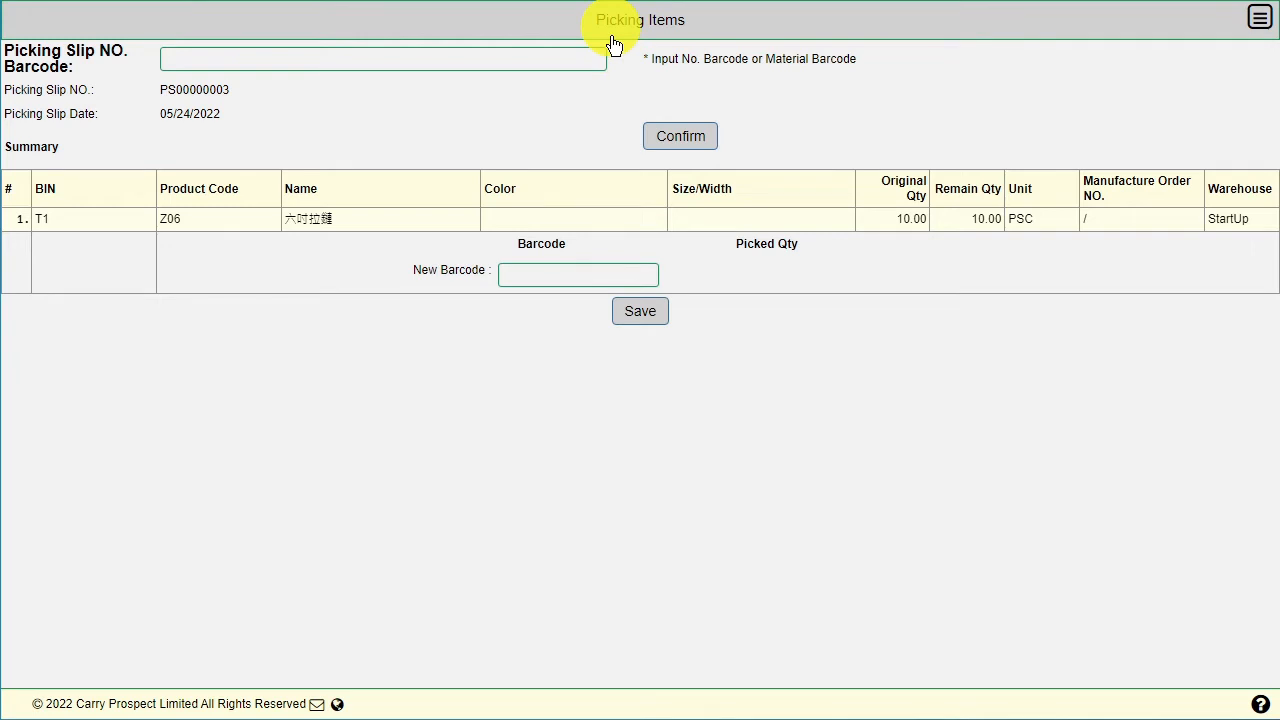
{"action": "left_click", "coordinate": [640, 277]}
{"action": "type", "text": "274A48D8545"}
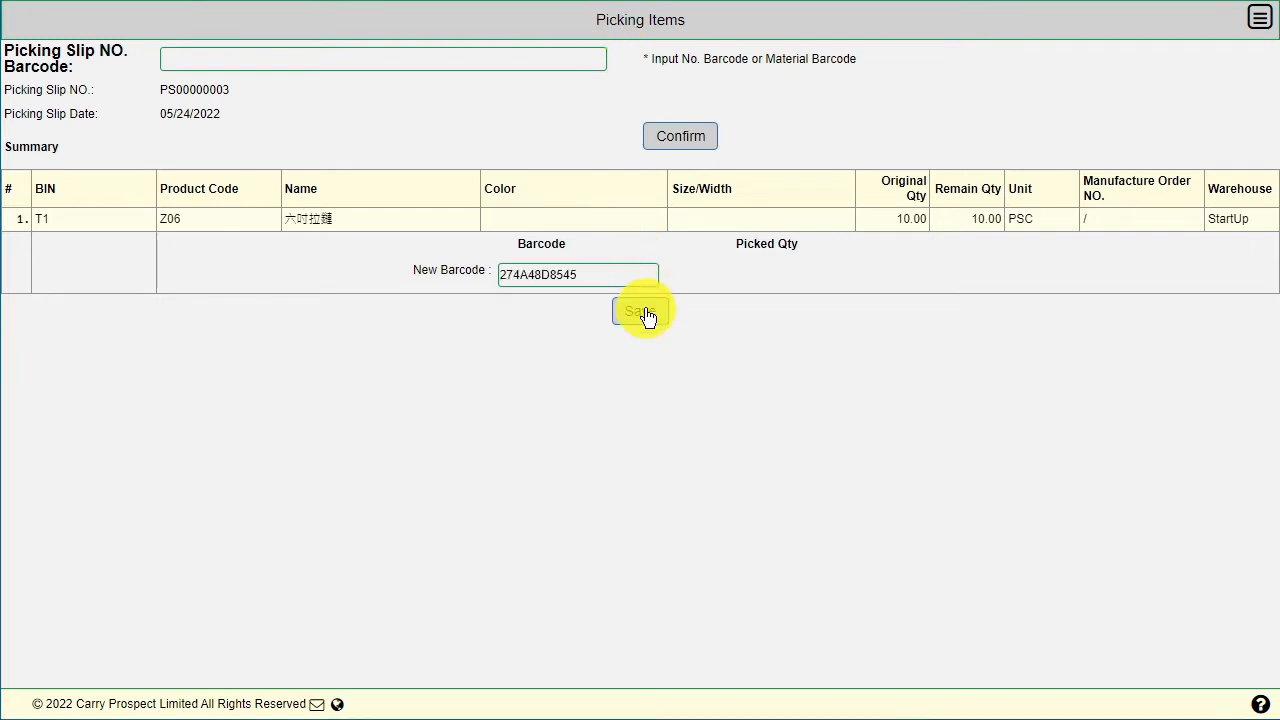
{"action": "left_click", "coordinate": [646, 316]}
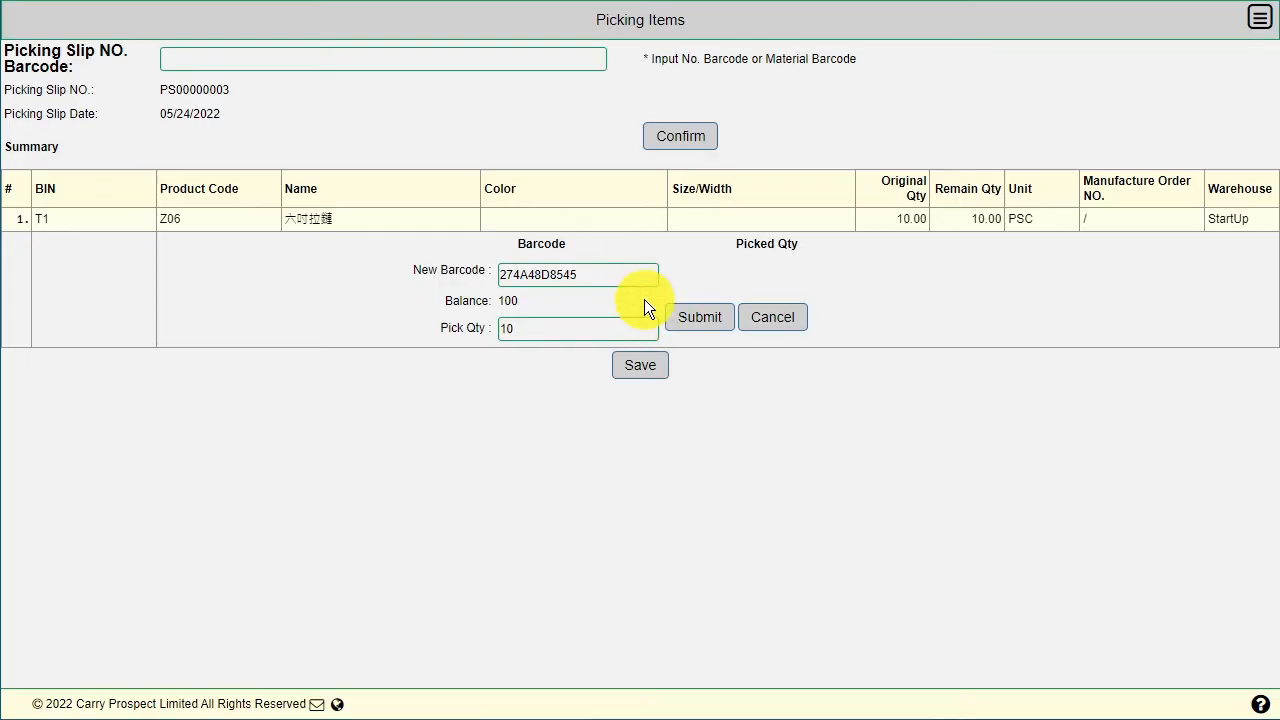
{"action": "left_click", "coordinate": [701, 318]}
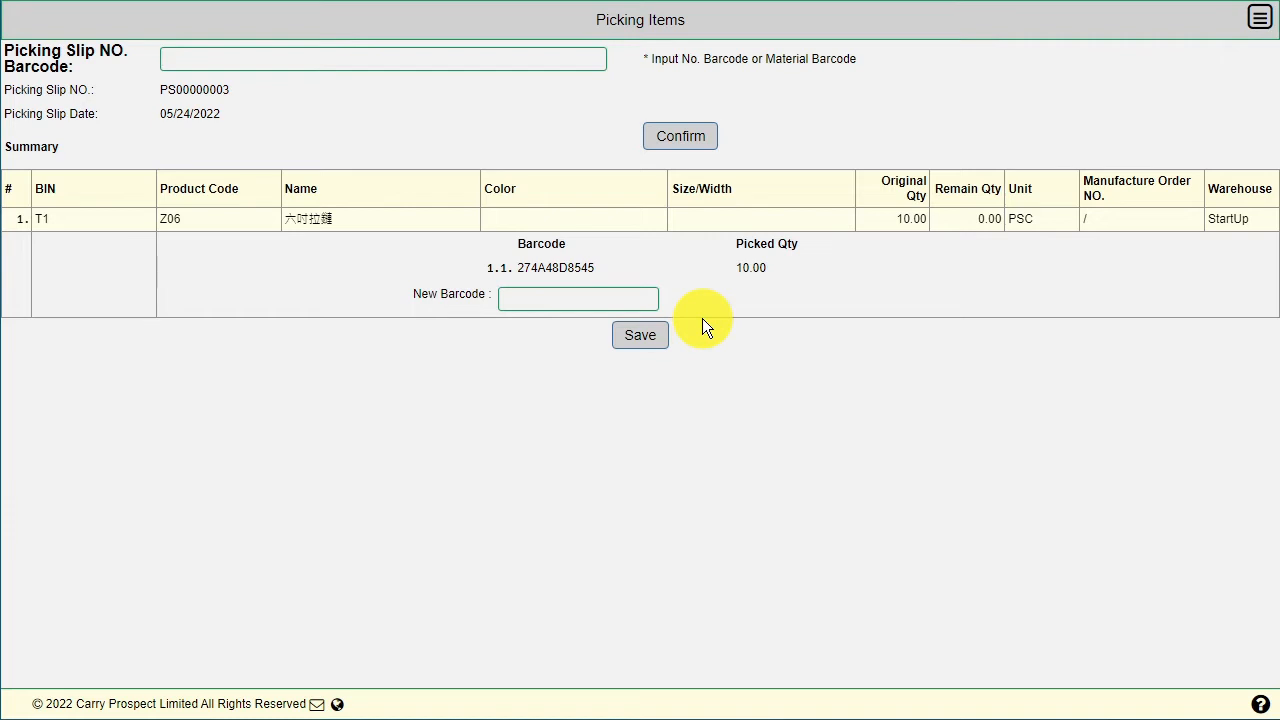
Step: Confirm PS00000003 as Completed and return to the main menu
{"action": "left_click", "coordinate": [700, 150]}
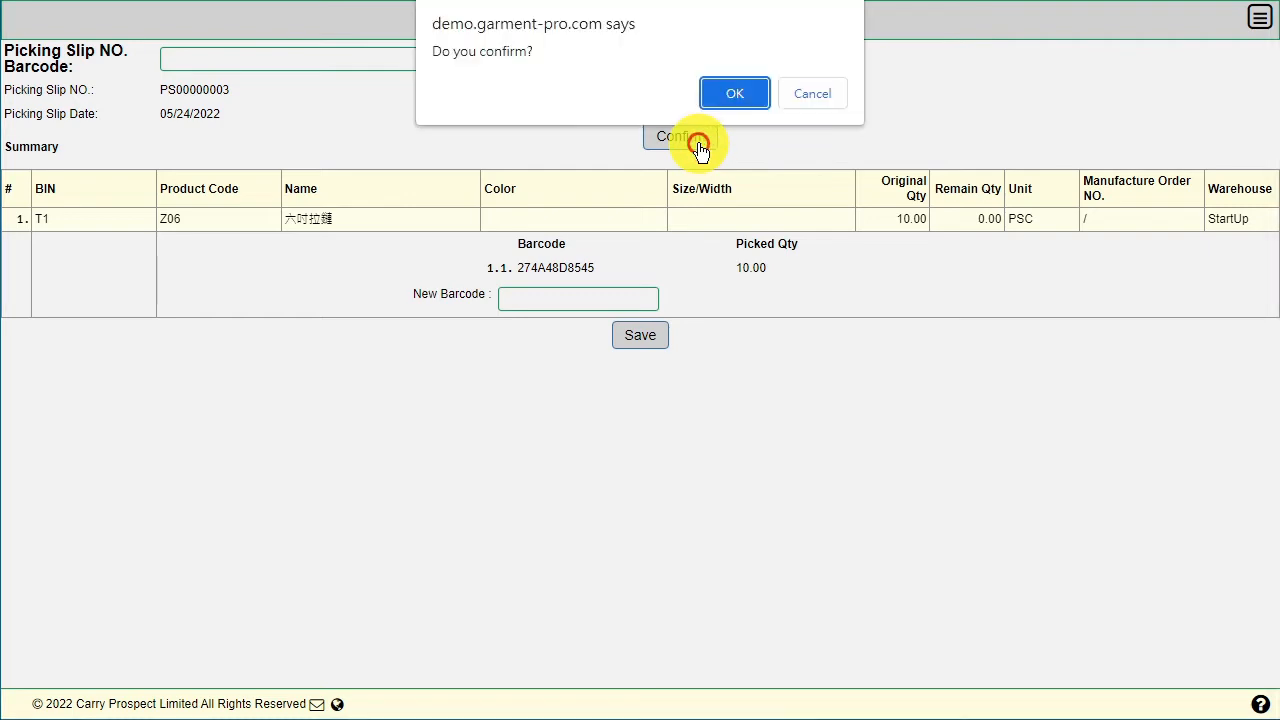
{"action": "left_click", "coordinate": [735, 93]}
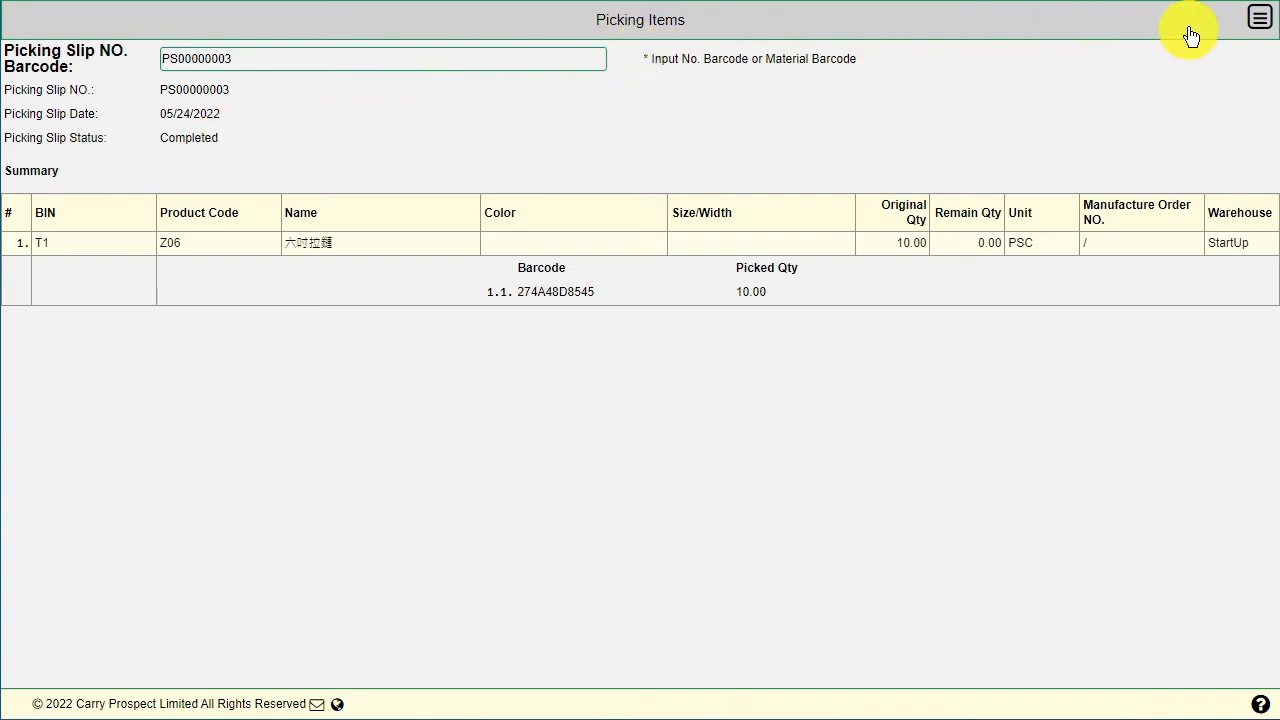
{"action": "left_click", "coordinate": [1257, 21]}
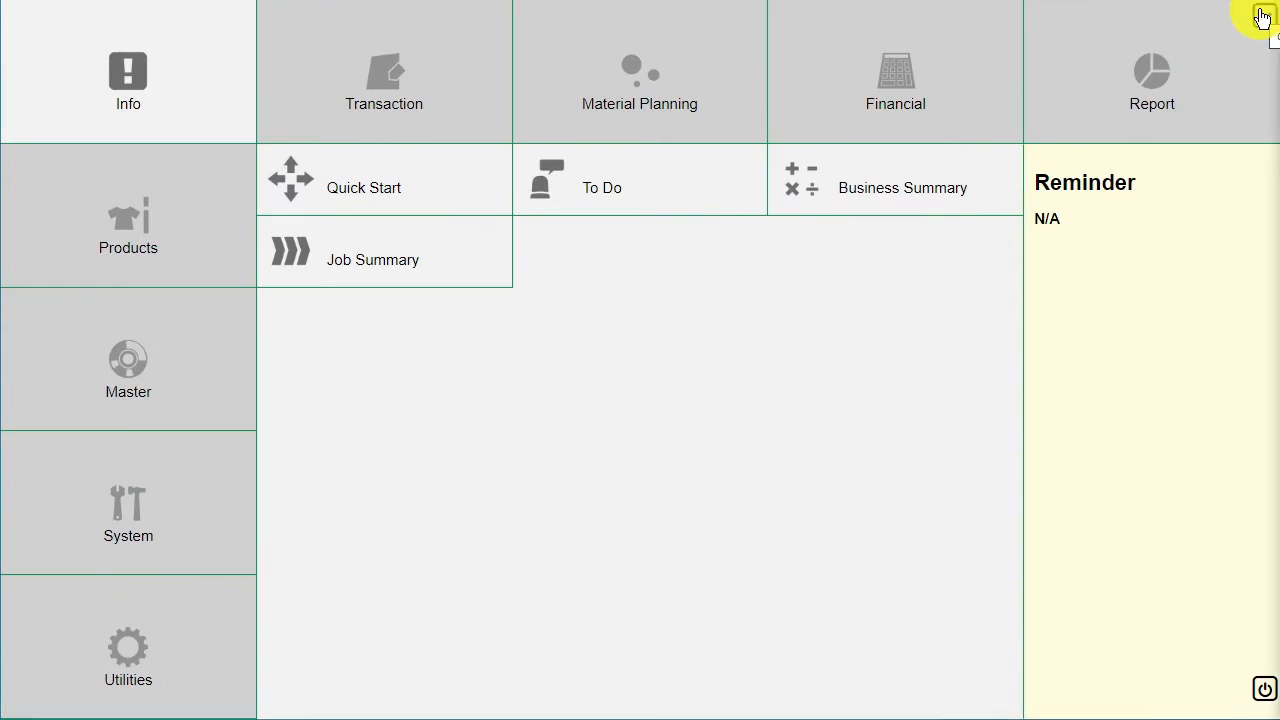
Step: Go to Material Planning > Inventory > Transfer Acknowledge
{"action": "left_click", "coordinate": [655, 112]}
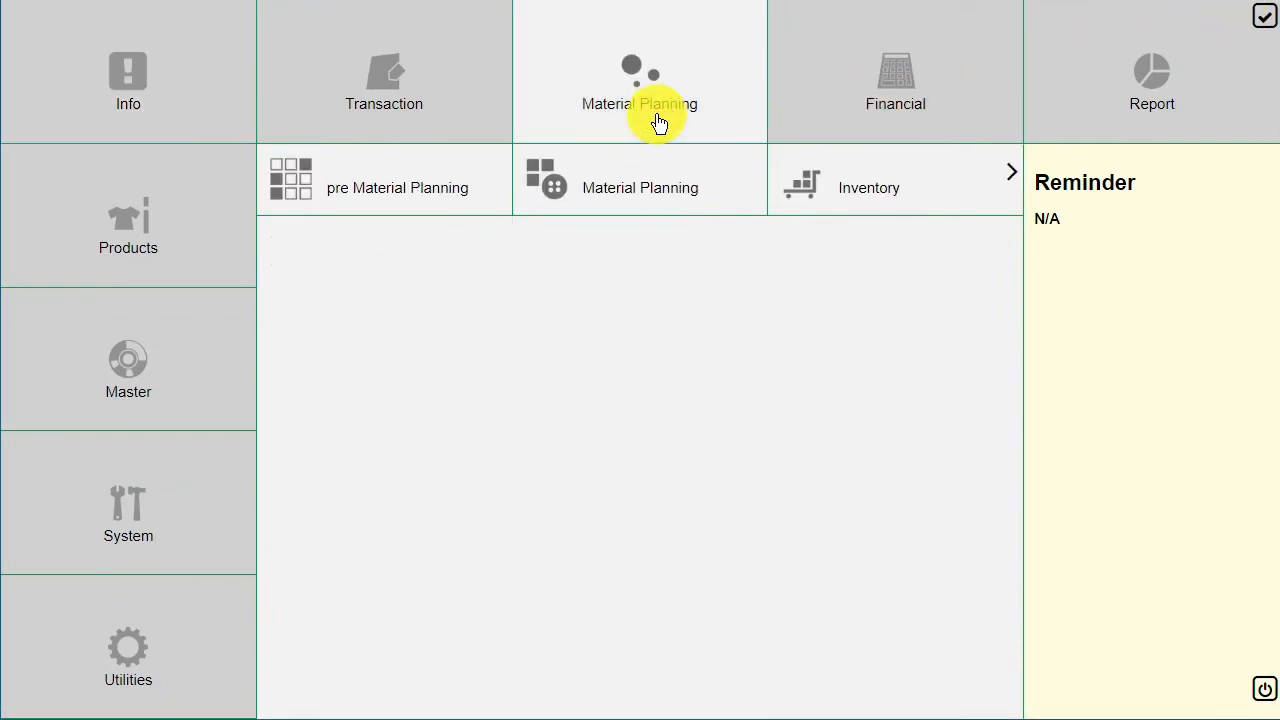
{"action": "left_click", "coordinate": [954, 192]}
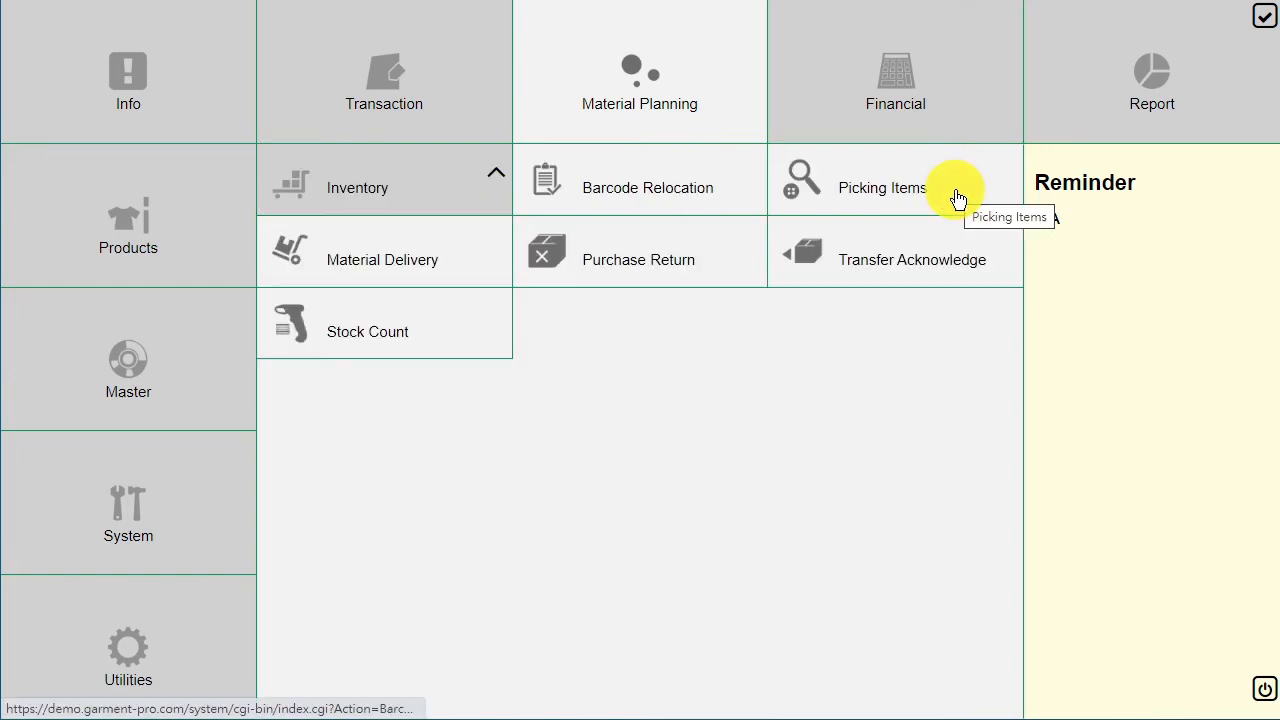
{"action": "left_click", "coordinate": [964, 266]}
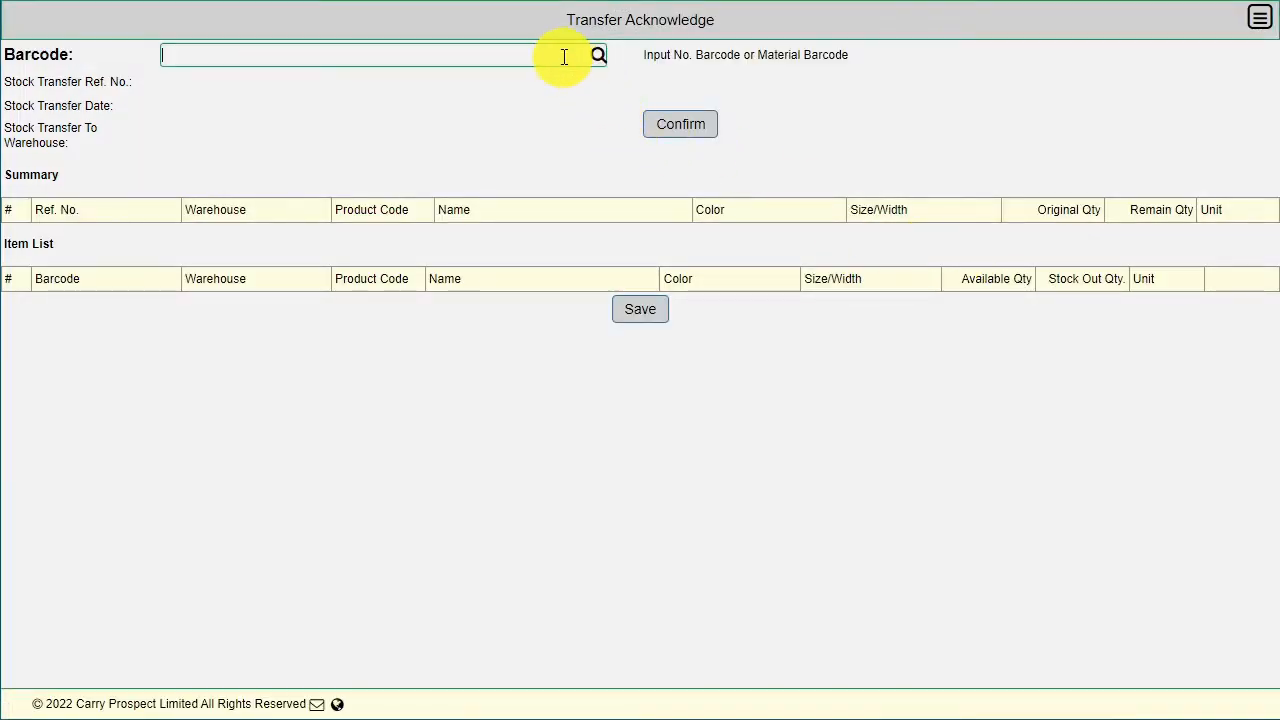
Step: Look up transfer ST00000008 and confirm its acknowledgement, completing the order
{"action": "left_click", "coordinate": [564, 53]}
{"action": "type", "text": "ST00000008"}
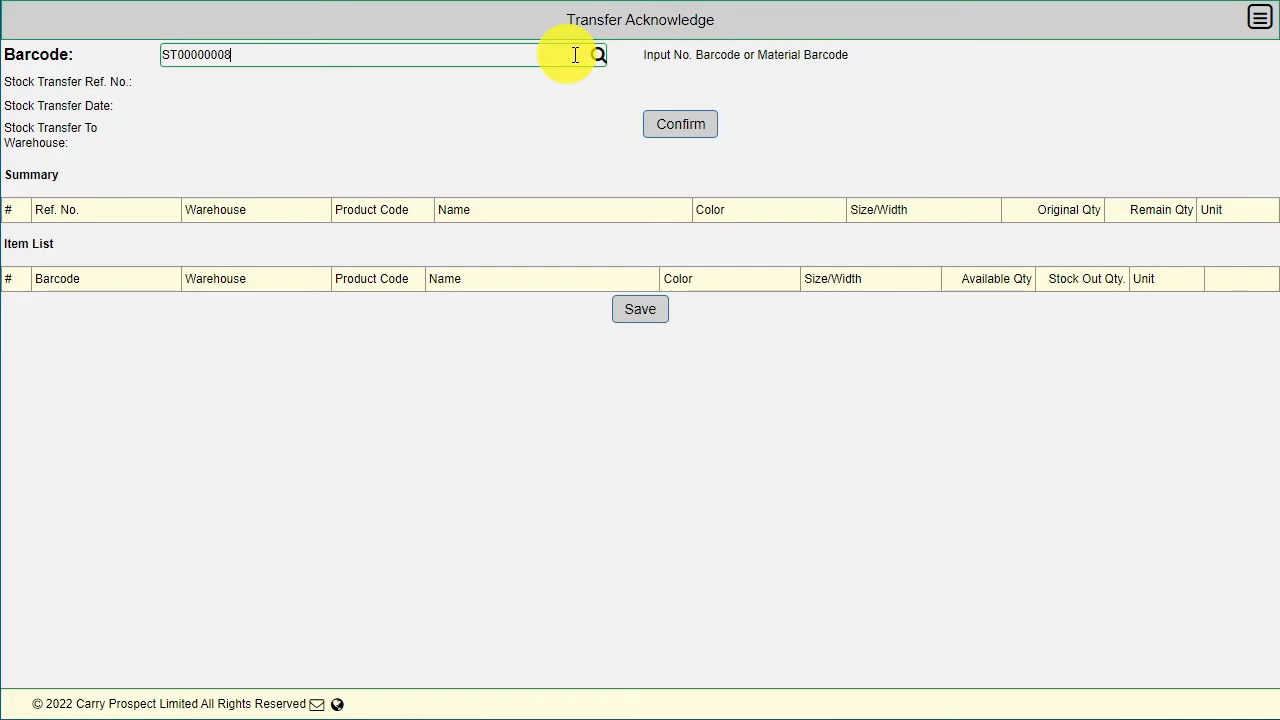
{"action": "left_click", "coordinate": [599, 56]}
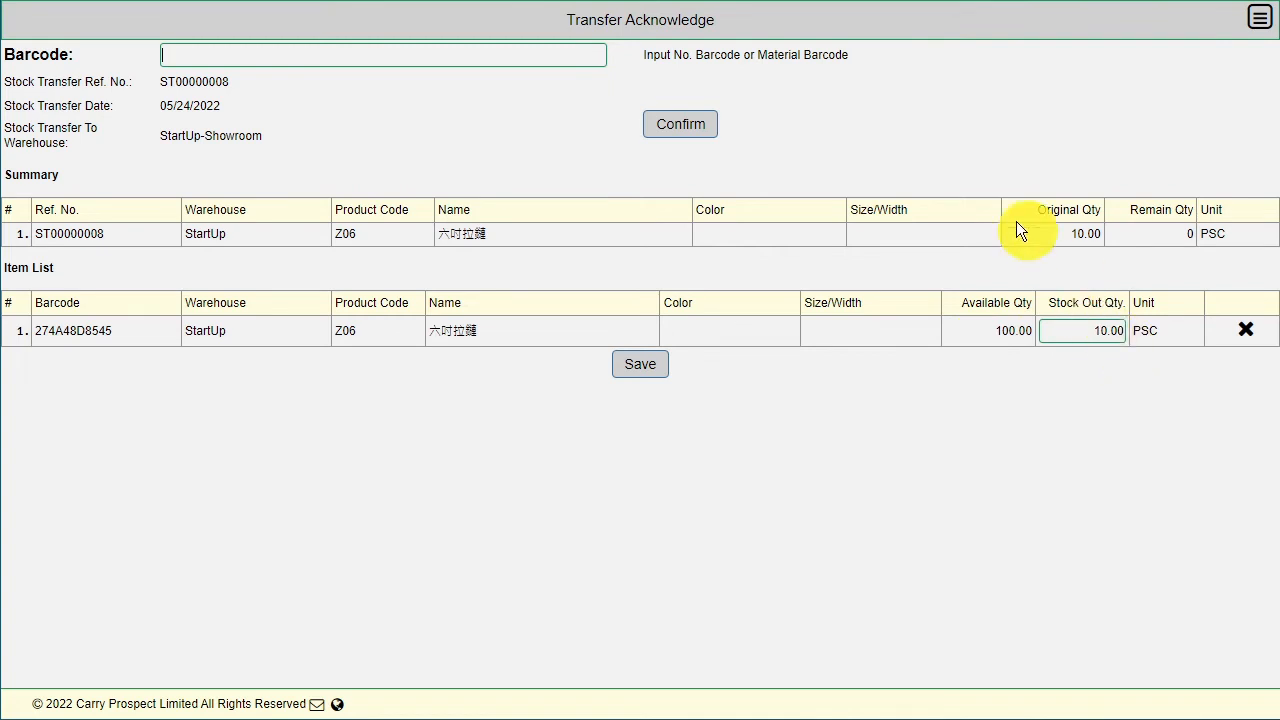
{"action": "left_click", "coordinate": [682, 124]}
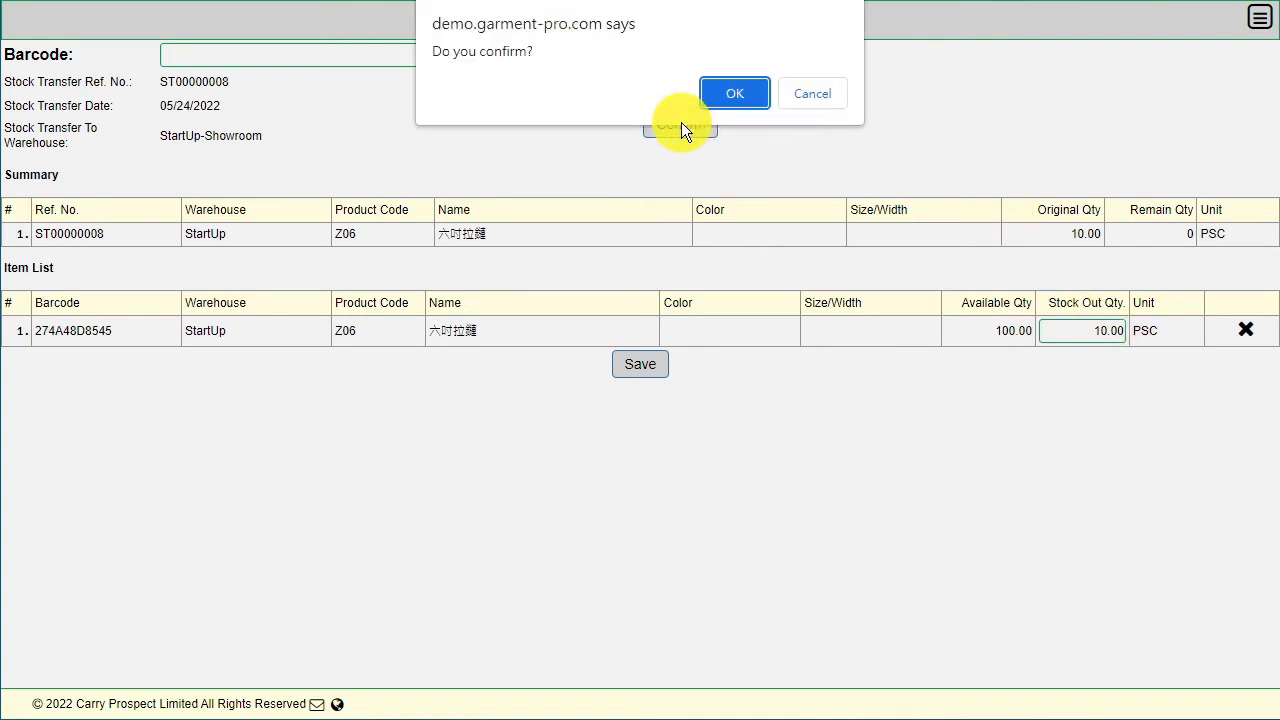
{"action": "left_click", "coordinate": [733, 93]}
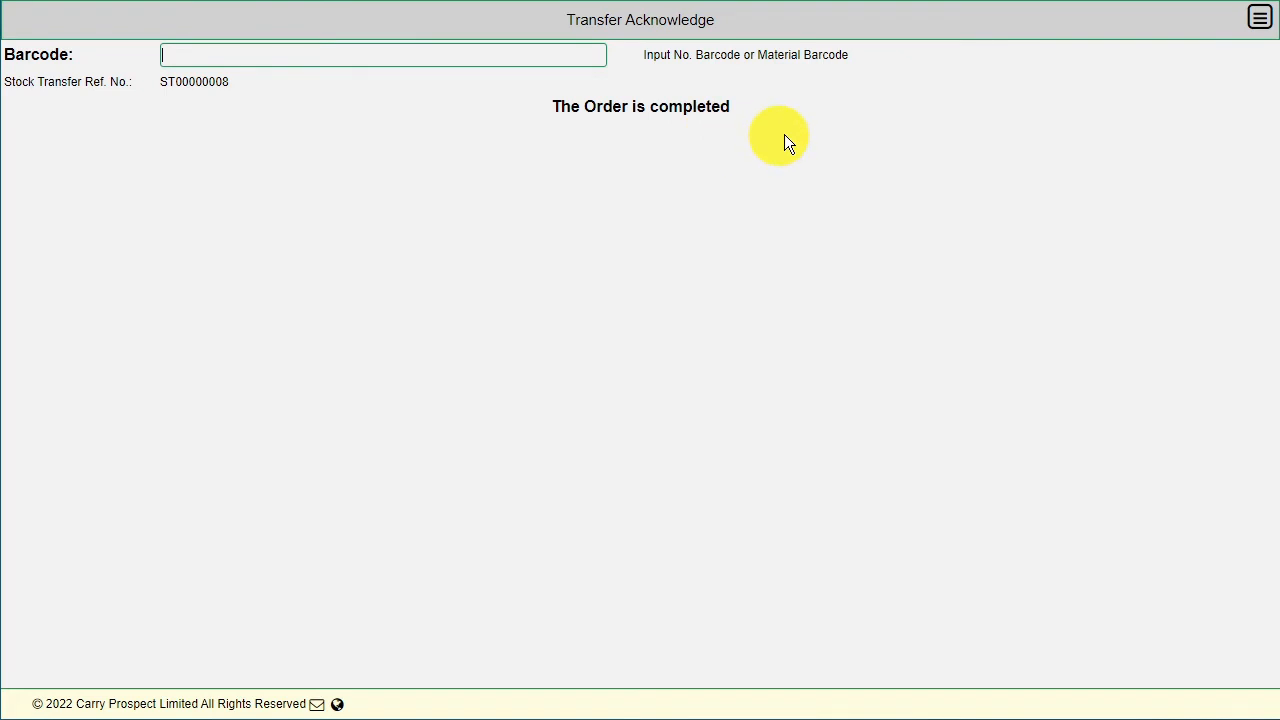
Step: Run the Inventory Out report for Start Up Warehouse, showing 10.00 of Z06 under ST00000008
{"action": "left_click", "coordinate": [1264, 24]}
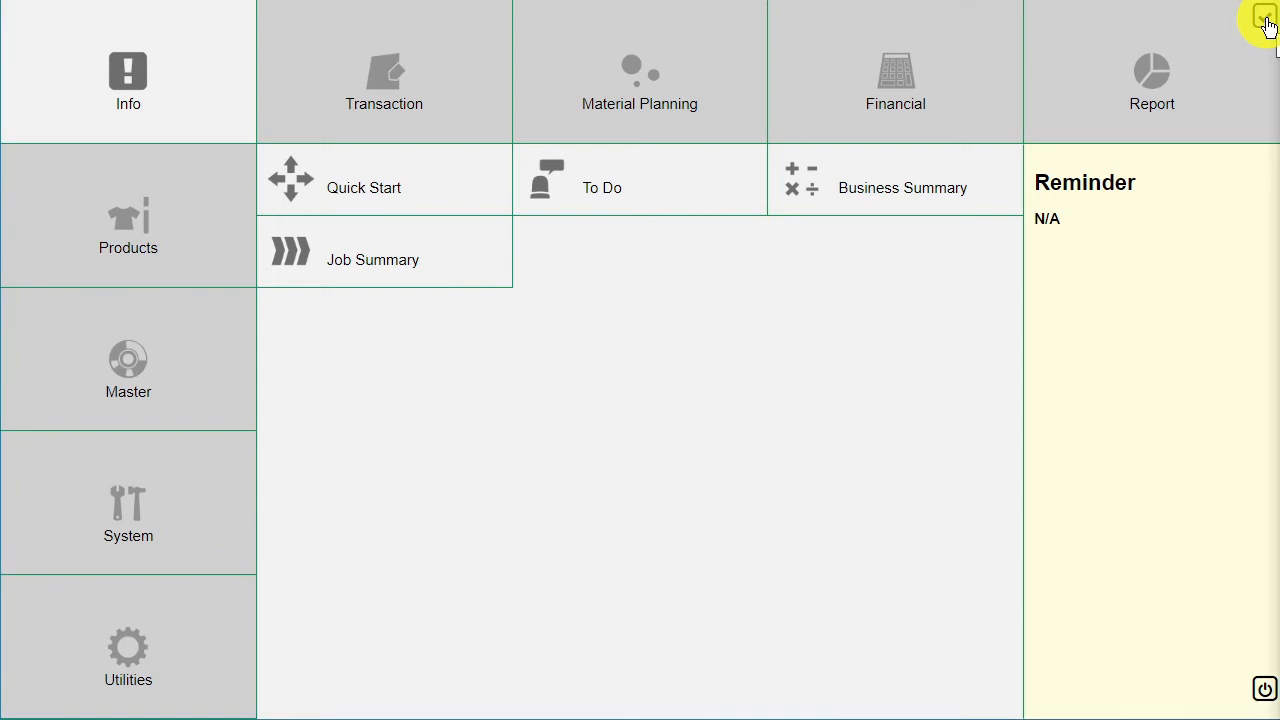
{"action": "left_click", "coordinate": [1146, 94]}
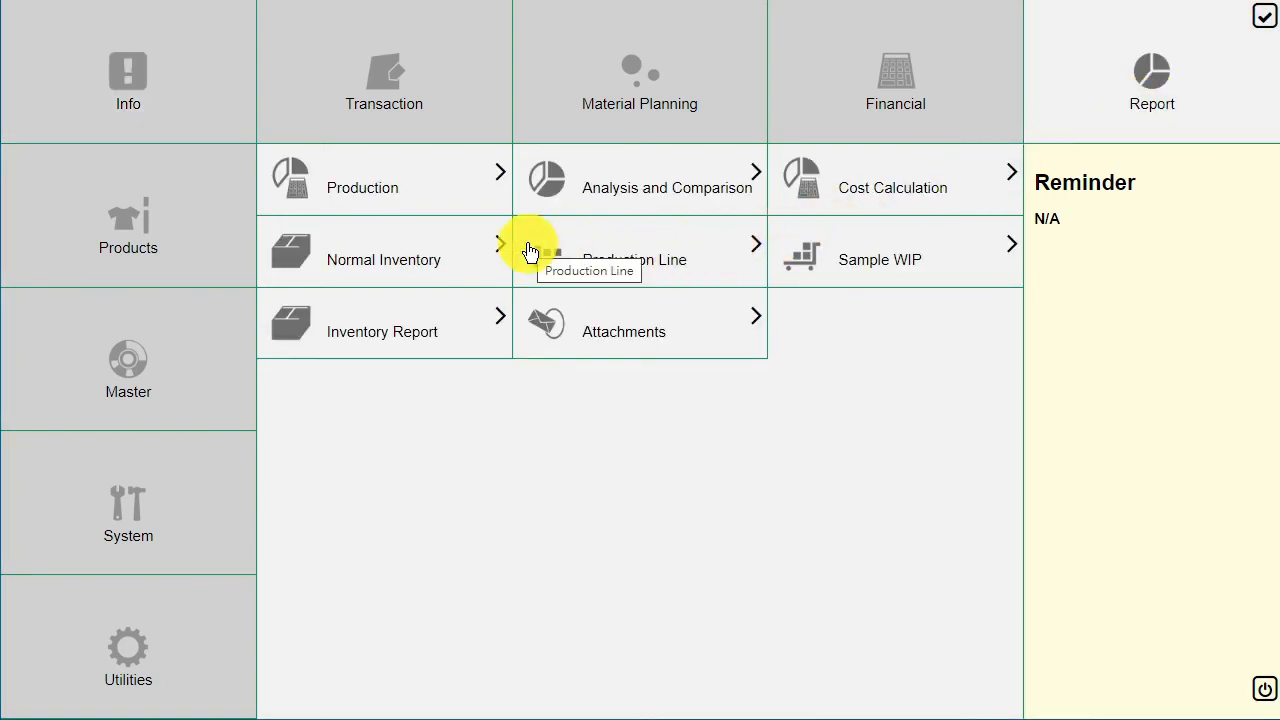
{"action": "left_click", "coordinate": [444, 264]}
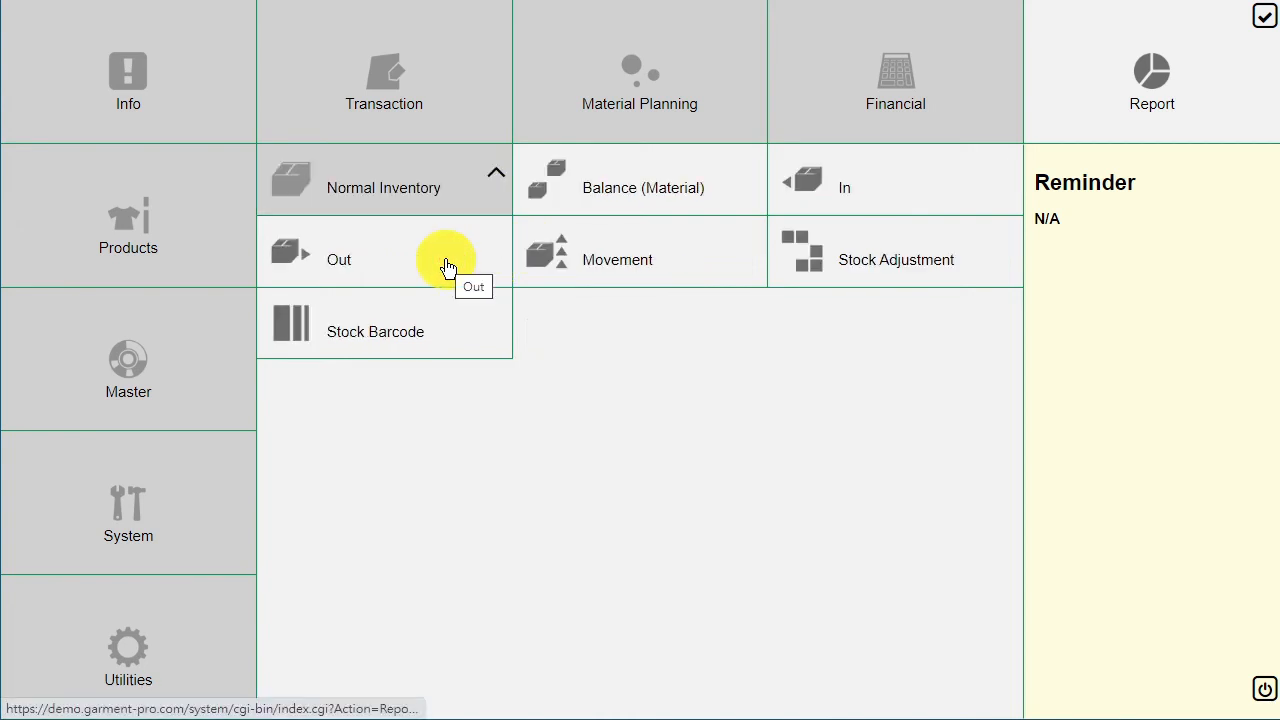
{"action": "left_click", "coordinate": [434, 257]}
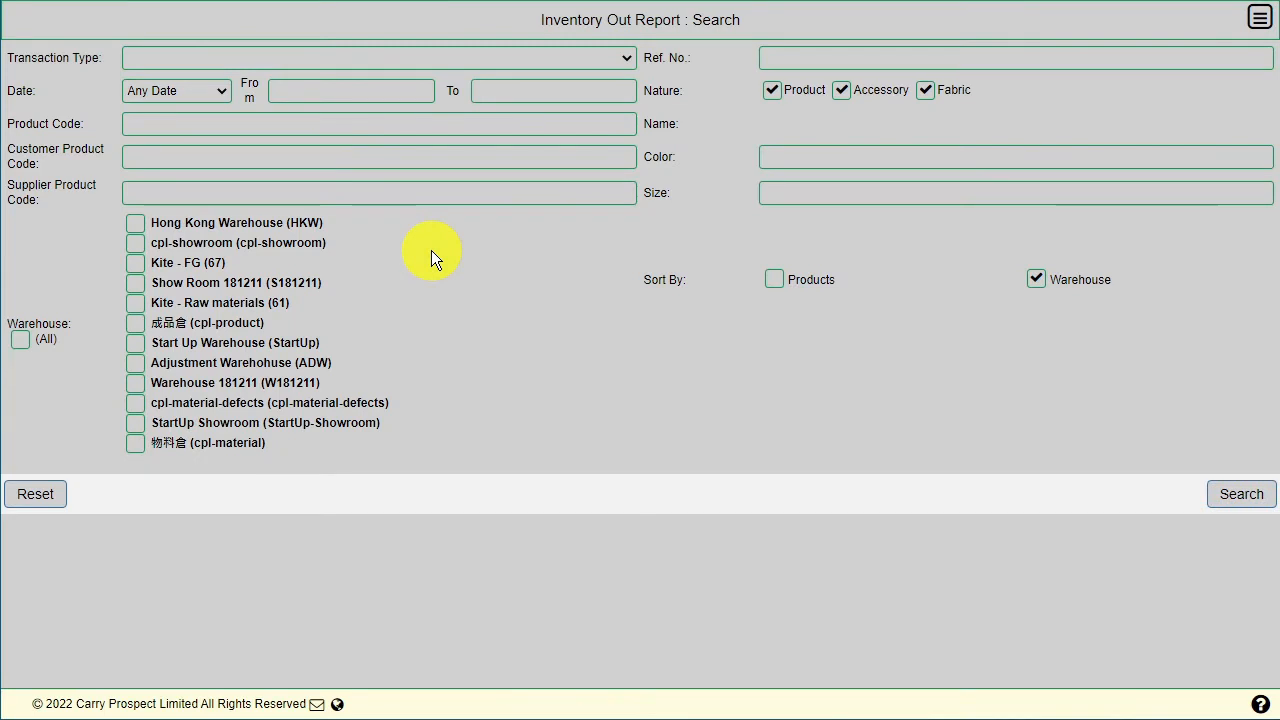
{"action": "left_click", "coordinate": [138, 343]}
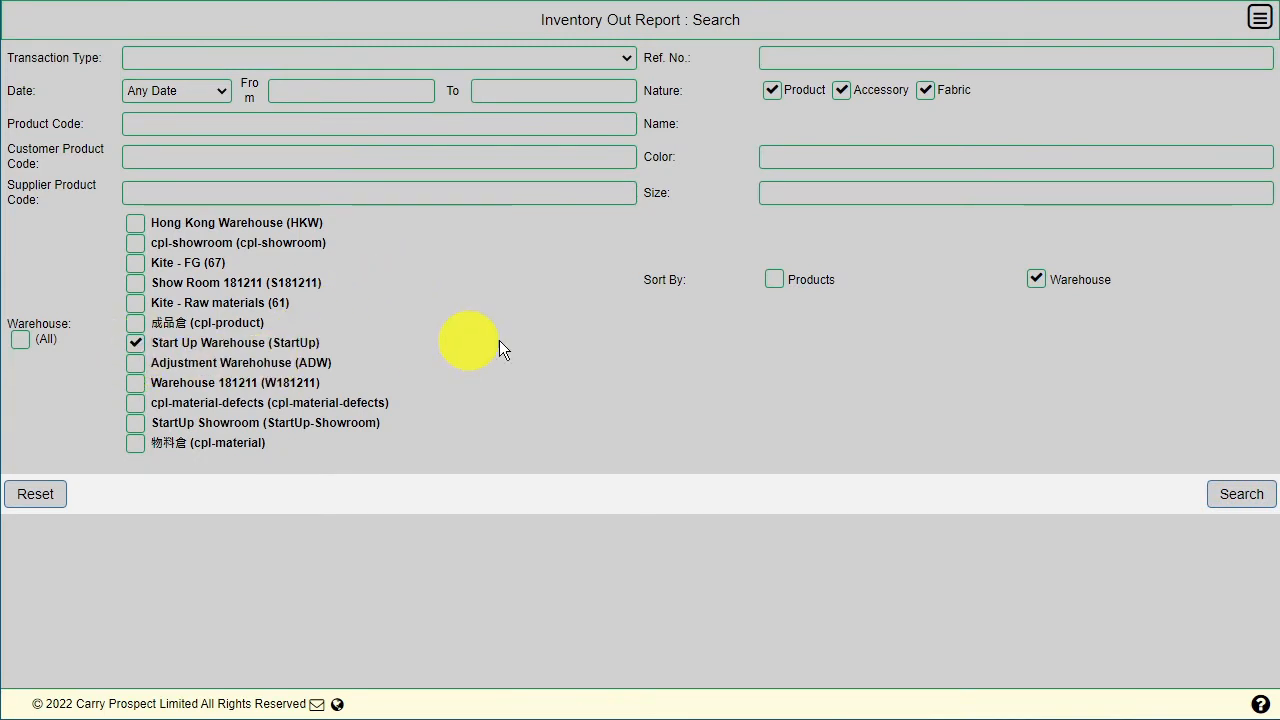
{"action": "left_click", "coordinate": [1240, 500]}
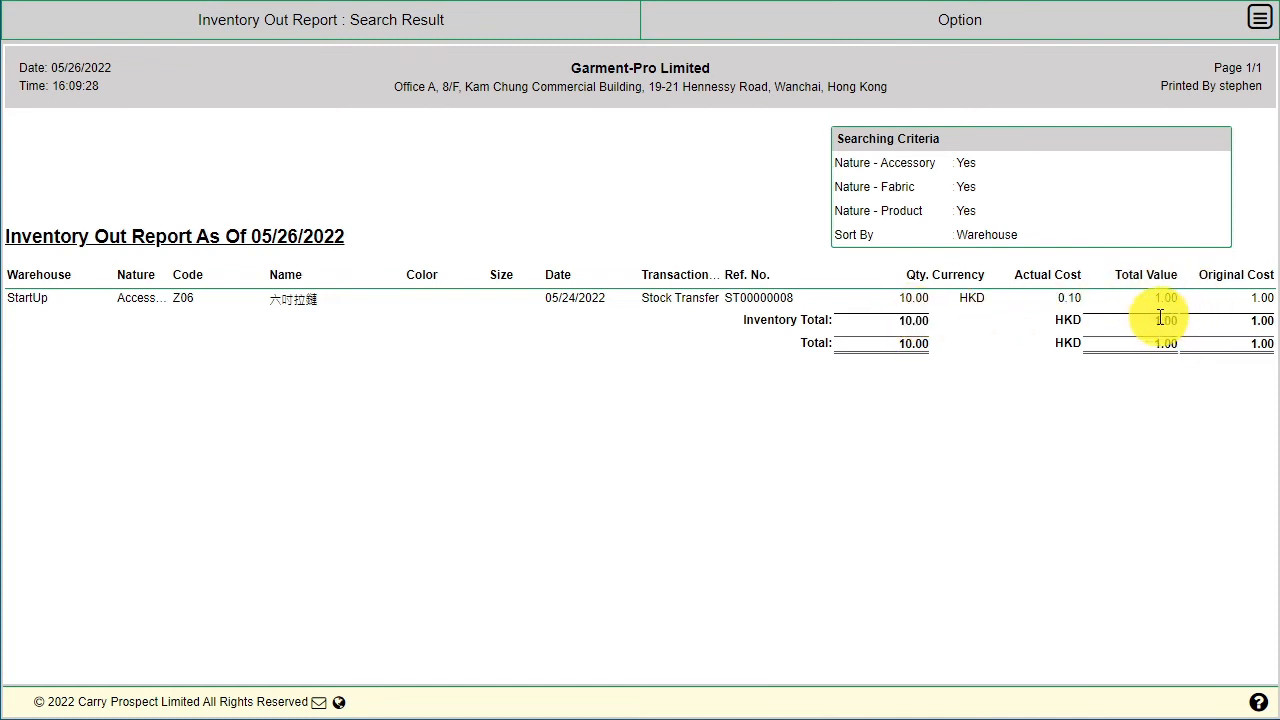
{"action": "left_click", "coordinate": [1259, 17]}
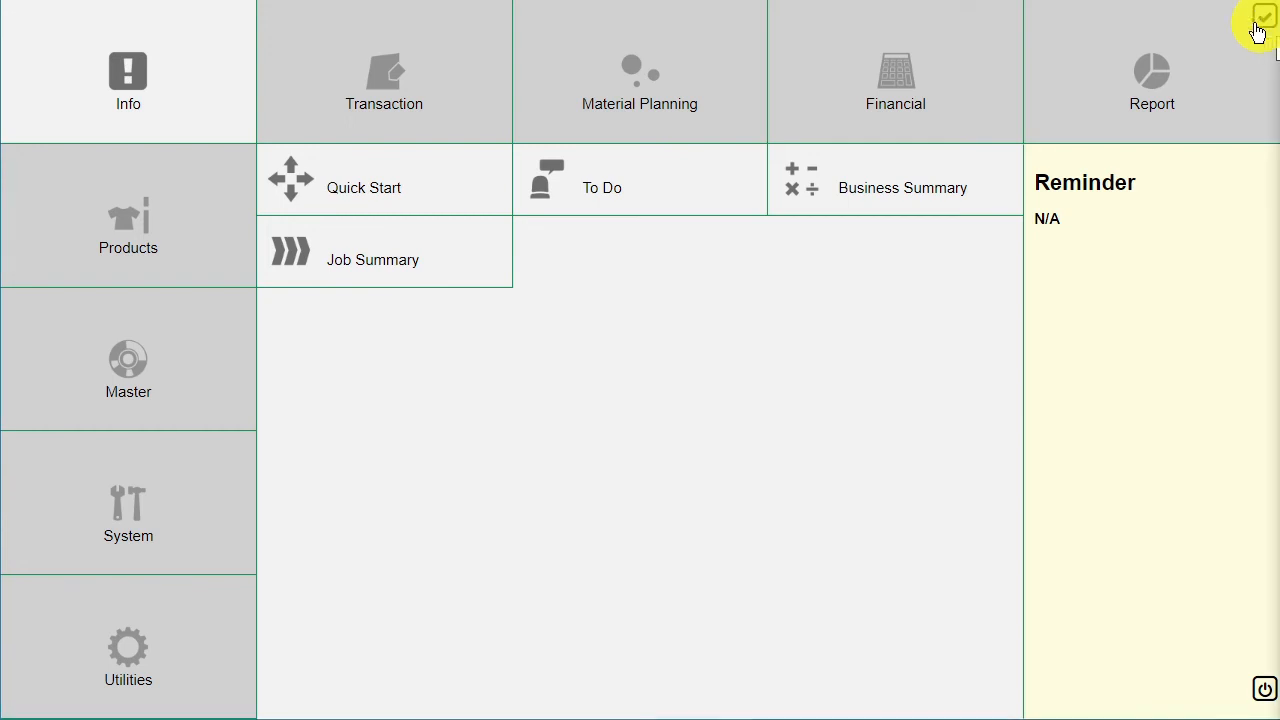
Step: Create a blank Stock In Slip dated 05/26/2022 via Transaction > Inventory and show its header
{"action": "left_click", "coordinate": [460, 104]}
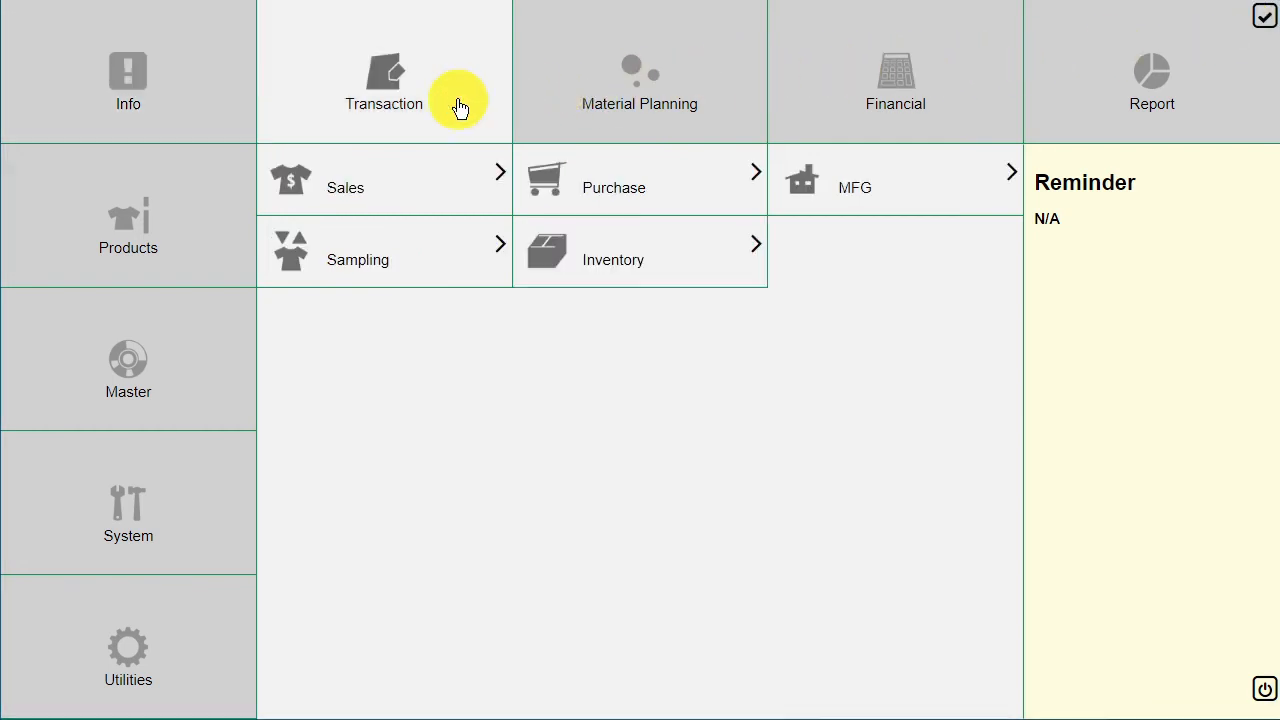
{"action": "left_click", "coordinate": [651, 260]}
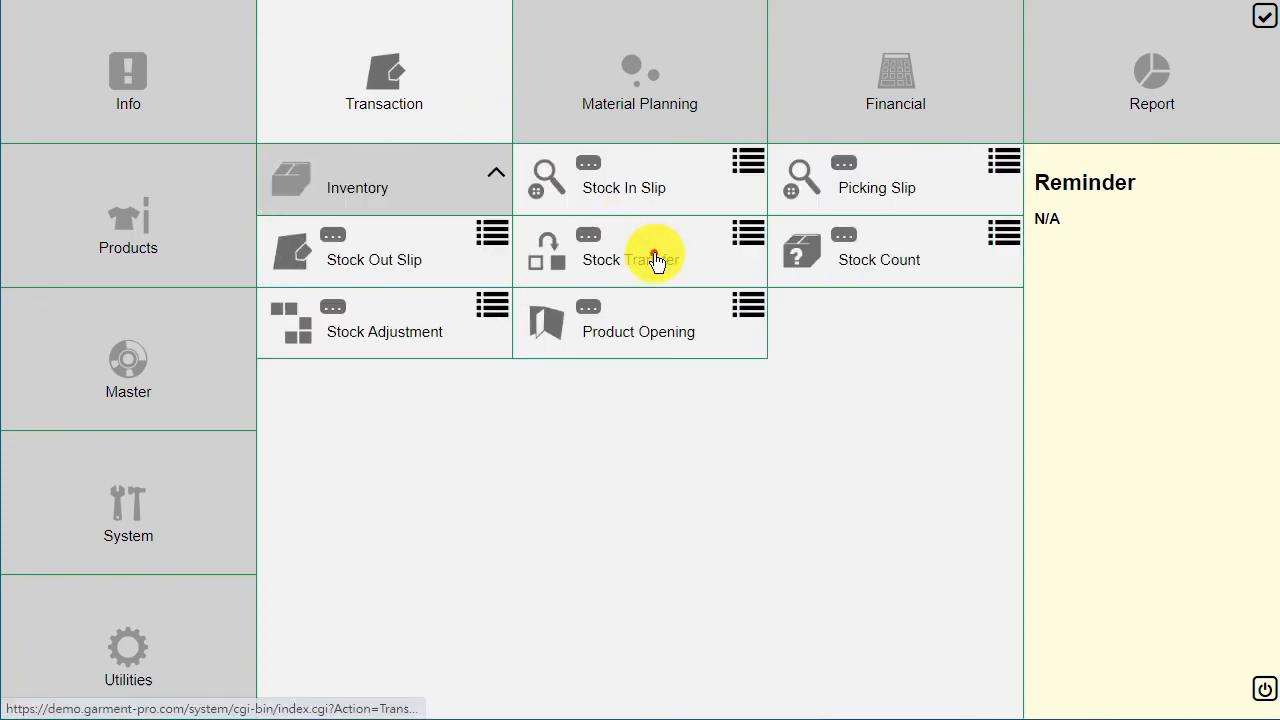
{"action": "left_click", "coordinate": [676, 183]}
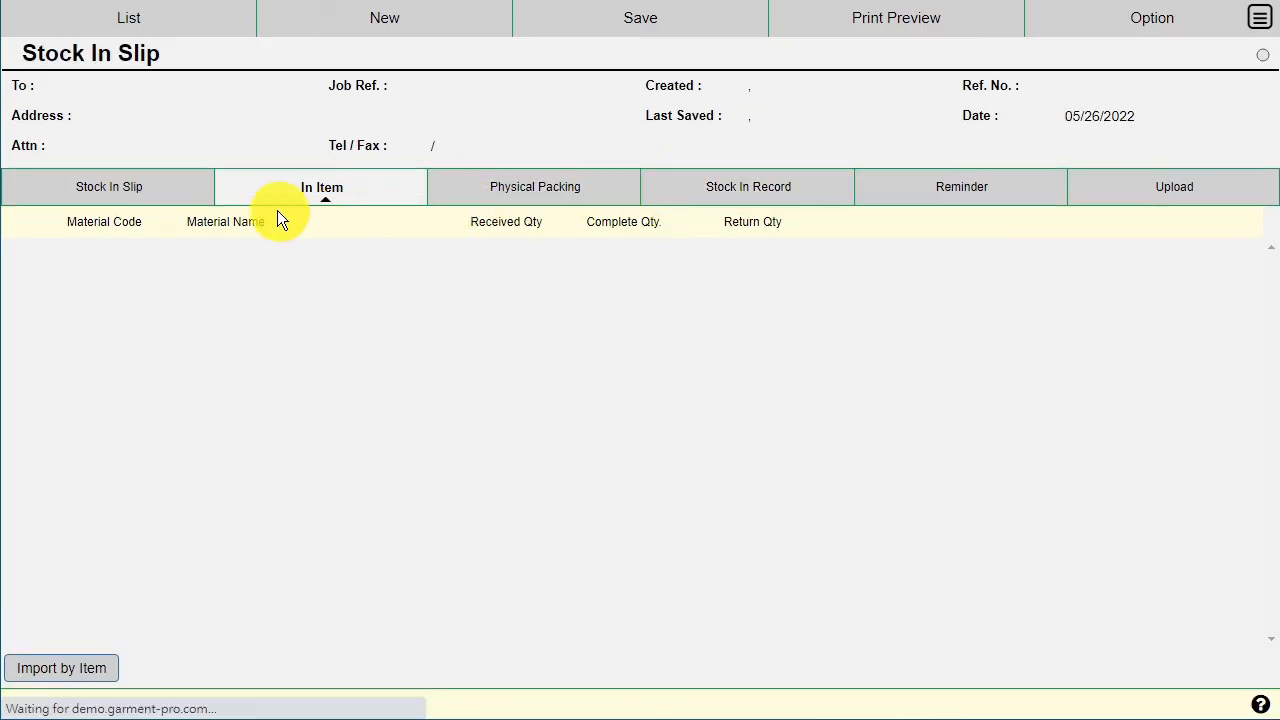
{"action": "left_click", "coordinate": [165, 187]}
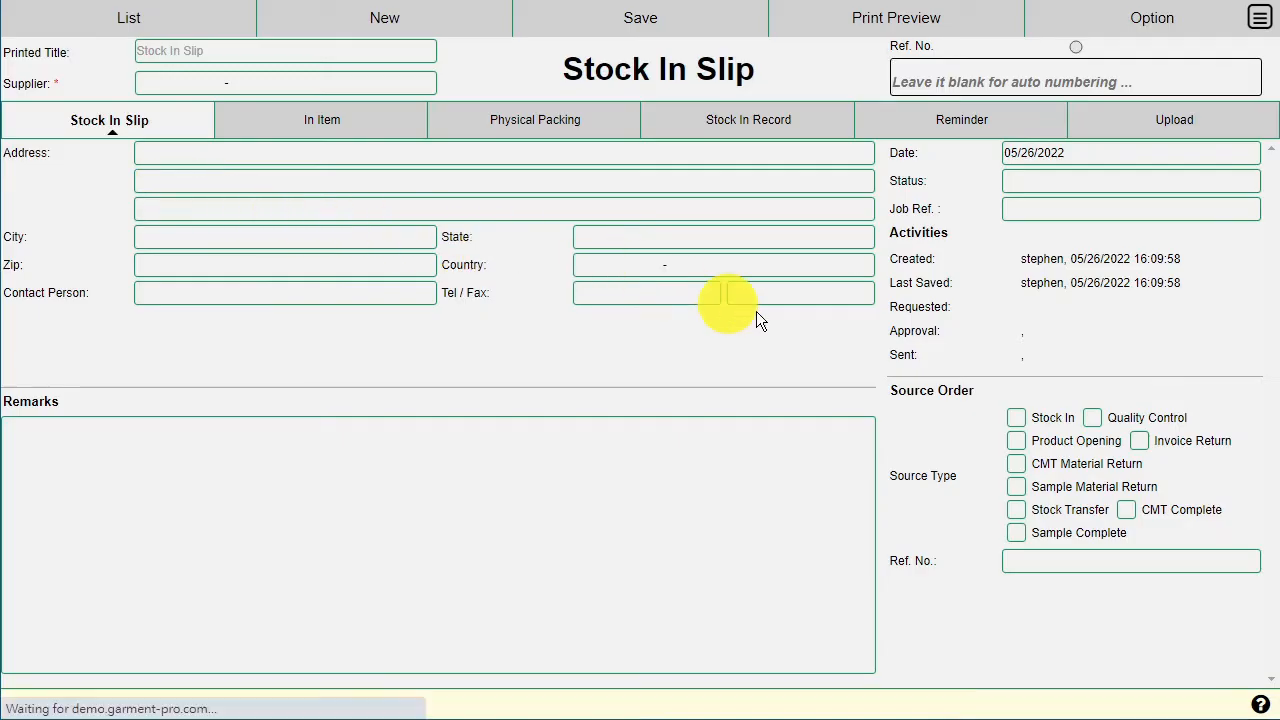
Step: Source the slip from stock transfer ST00000008 and import Z06 with 10.00 PSC received
{"action": "left_click", "coordinate": [1083, 514]}
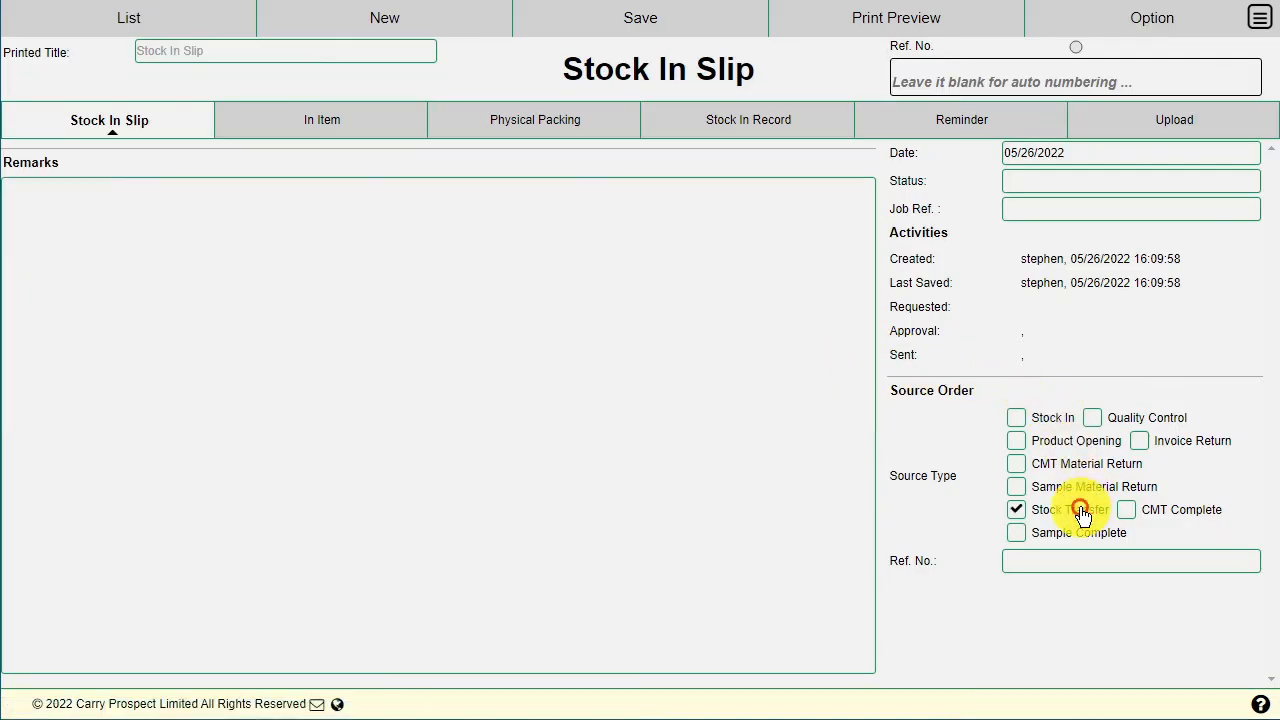
{"action": "left_click", "coordinate": [1252, 565]}
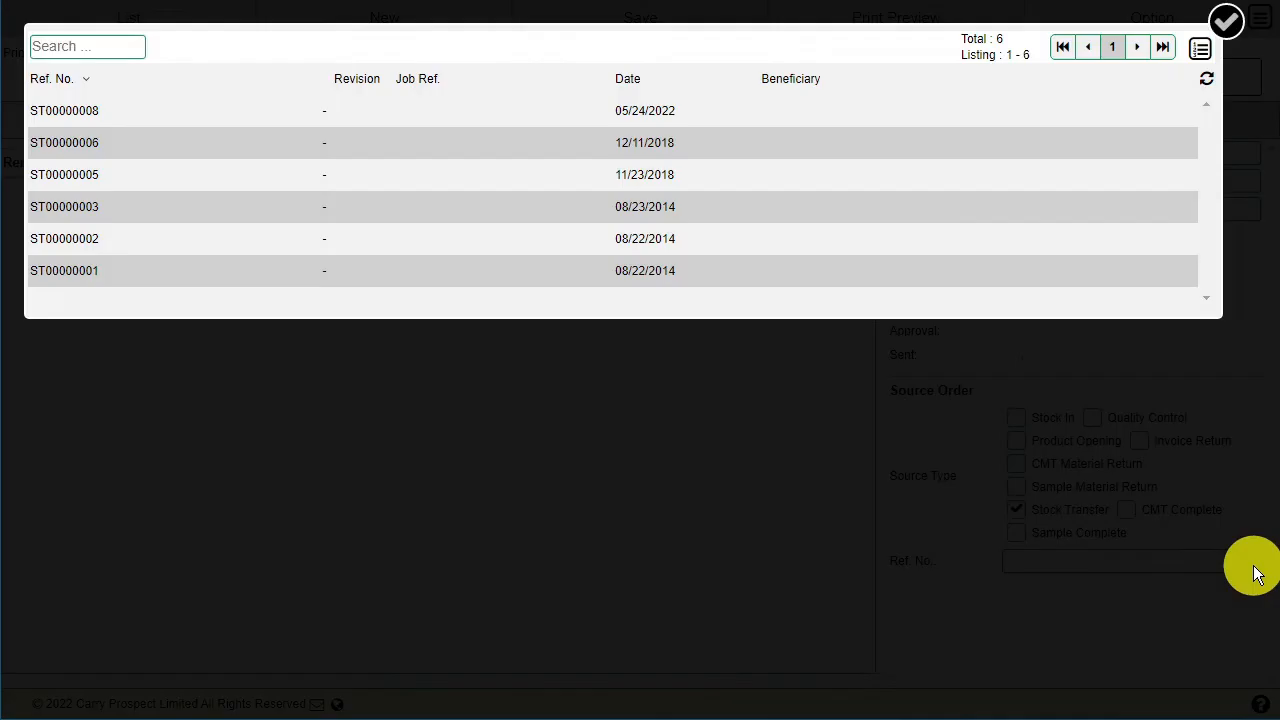
{"action": "left_click", "coordinate": [120, 113]}
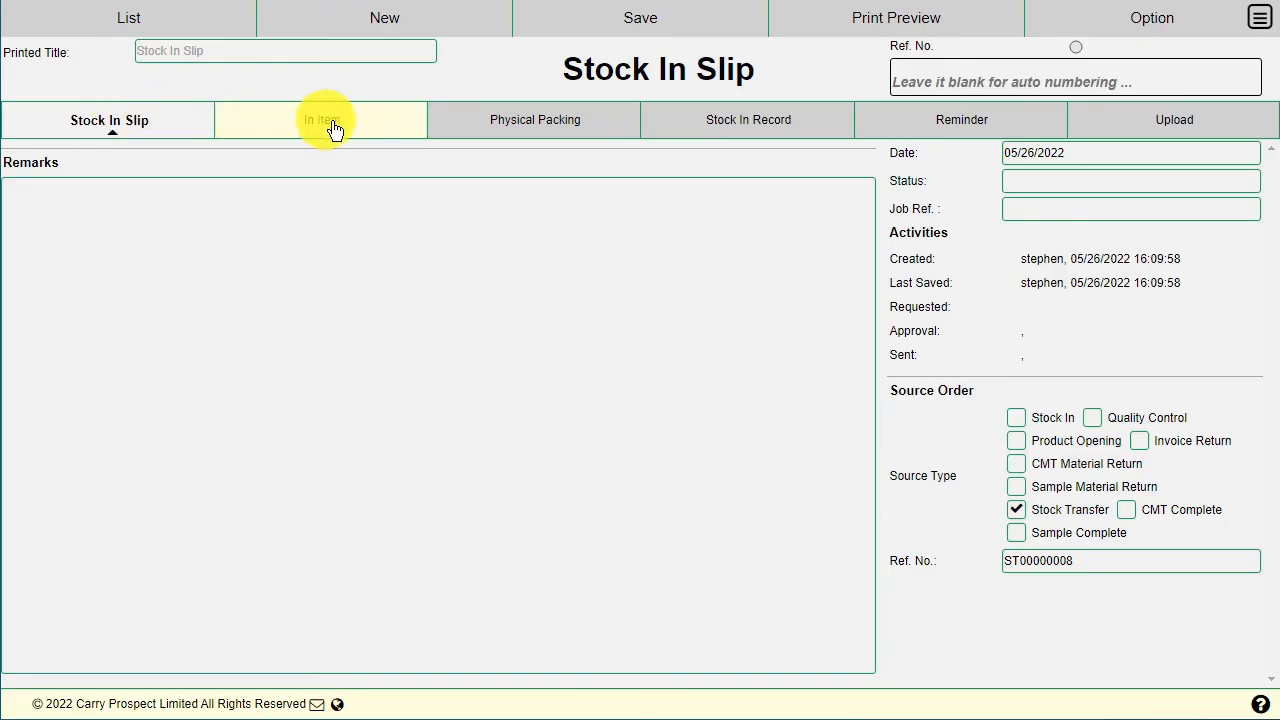
{"action": "left_click", "coordinate": [401, 134]}
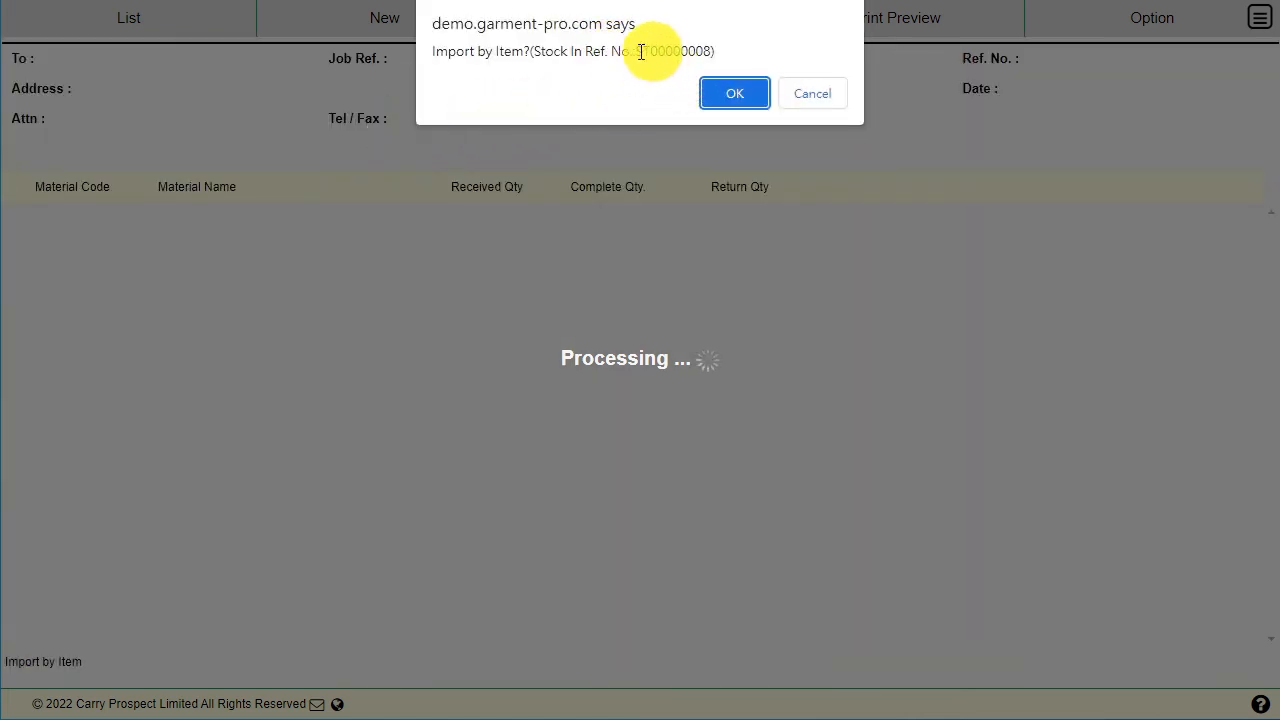
{"action": "left_click", "coordinate": [752, 92]}
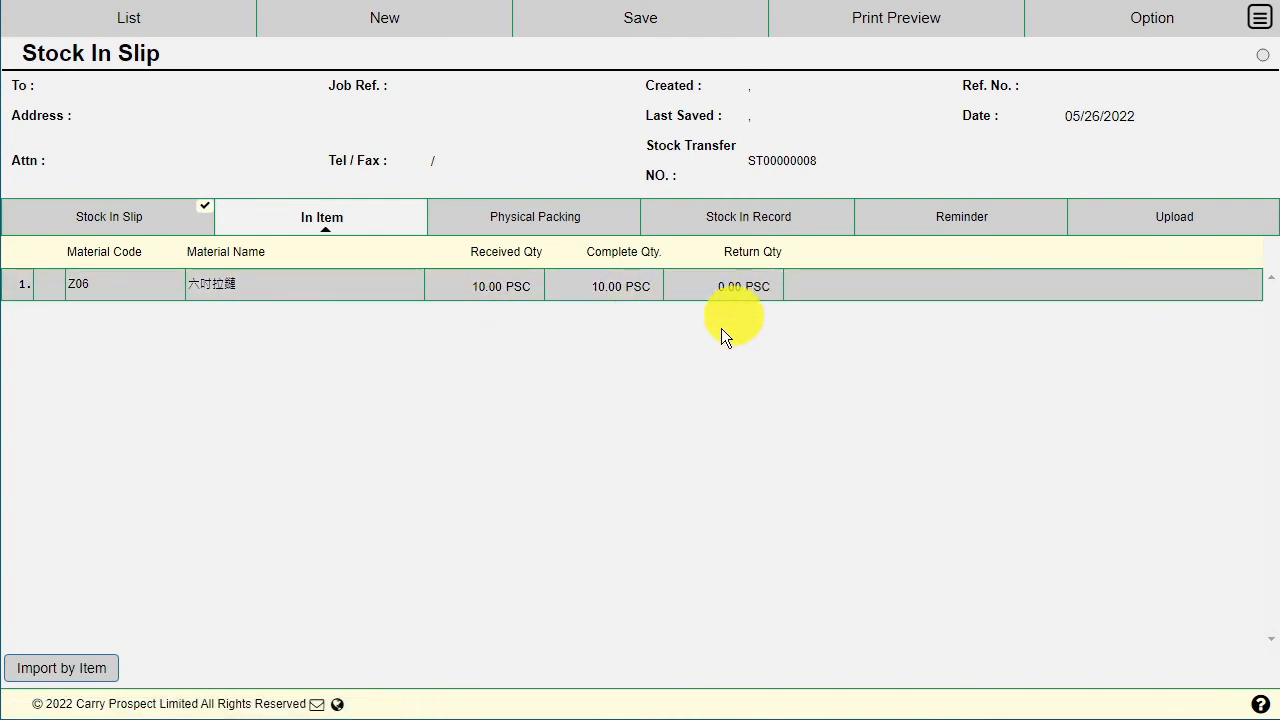
Step: Set Z06's physical packing to bin R101, 1 barcode, unit PACK, 10 per barcode
{"action": "left_click", "coordinate": [526, 210]}
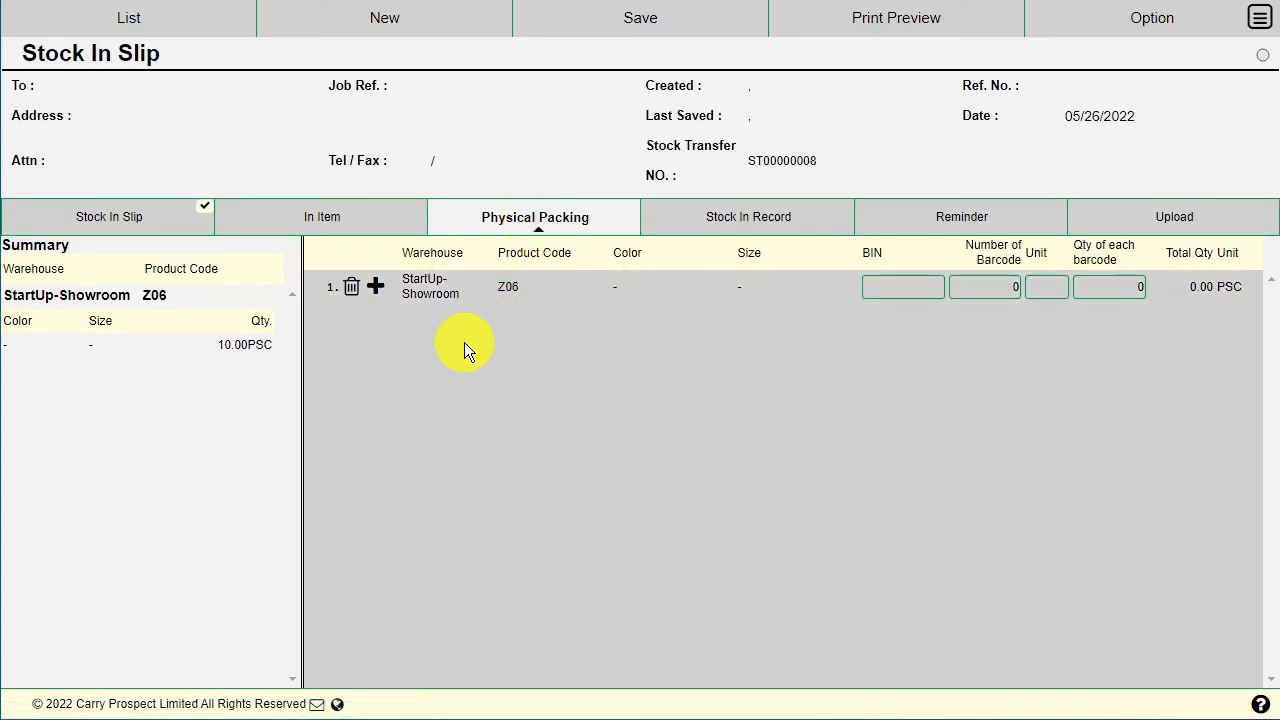
{"action": "left_click", "coordinate": [895, 283]}
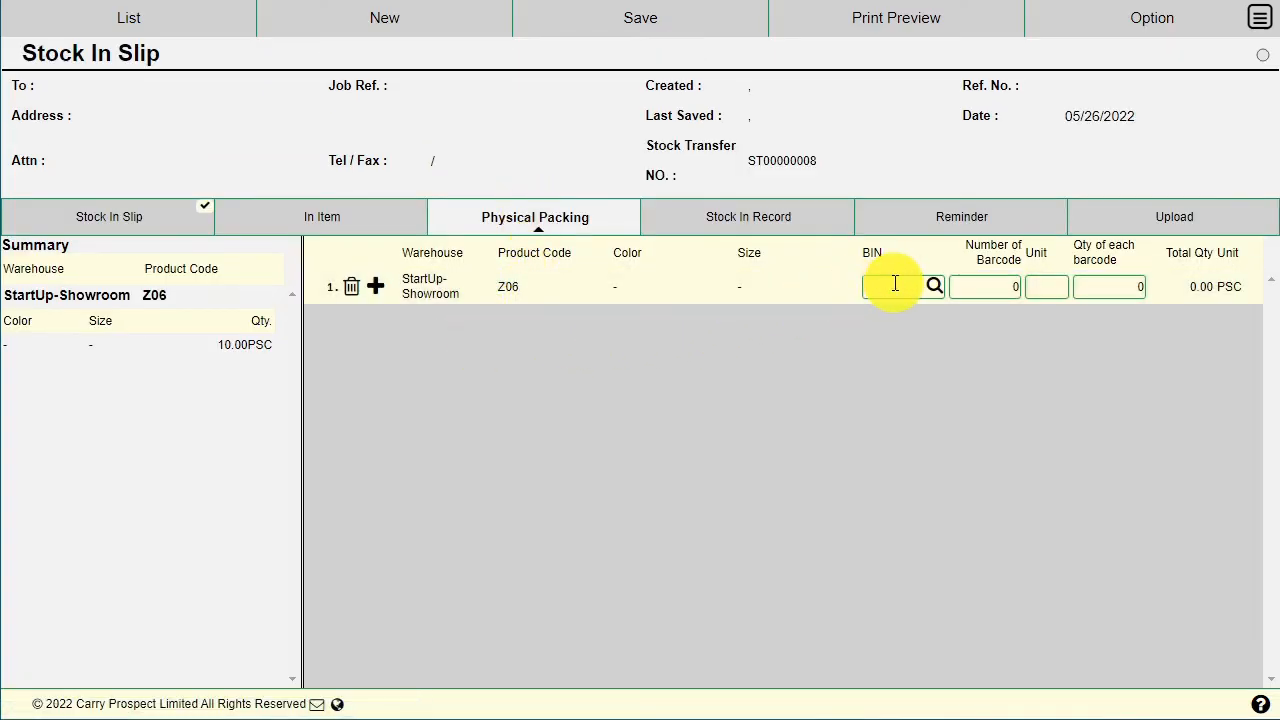
{"action": "type", "text": "R101"}
{"action": "left_click", "coordinate": [1006, 293]}
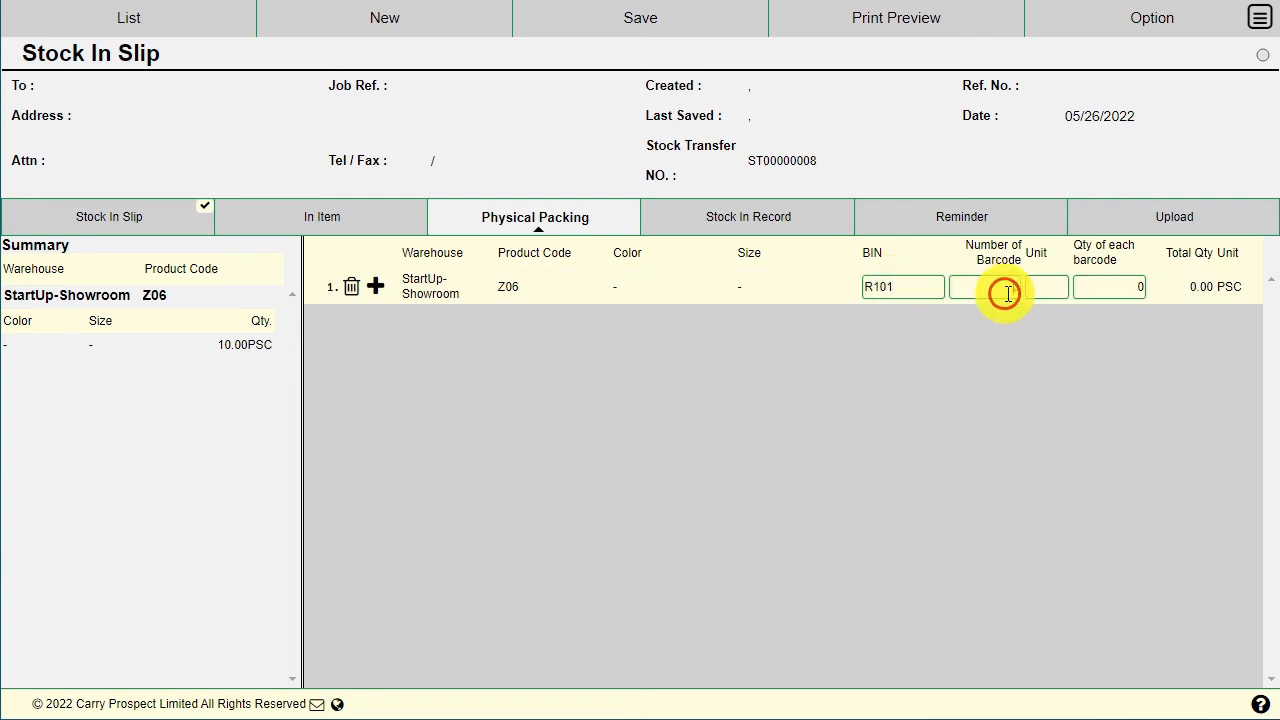
{"action": "type", "text": "1"}
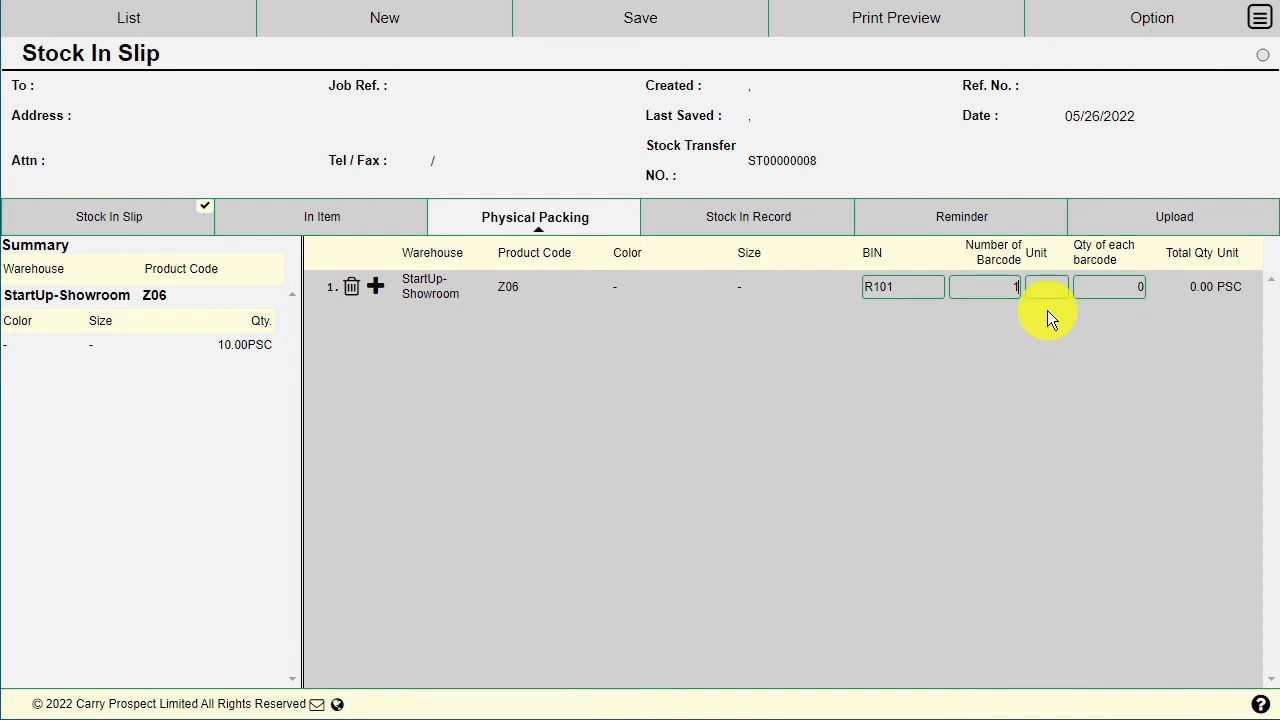
{"action": "left_click", "coordinate": [1045, 295]}
{"action": "type", "text": "PACK"}
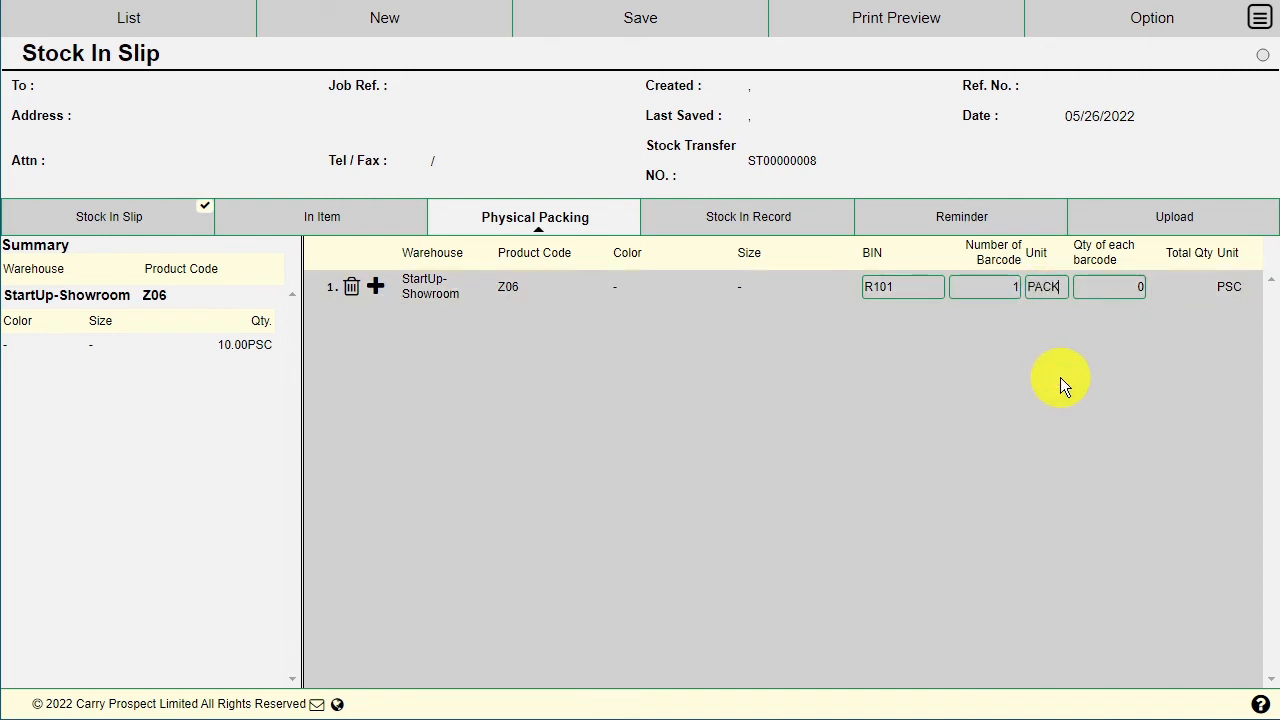
{"action": "left_click", "coordinate": [1131, 335]}
{"action": "type", "text": "10"}
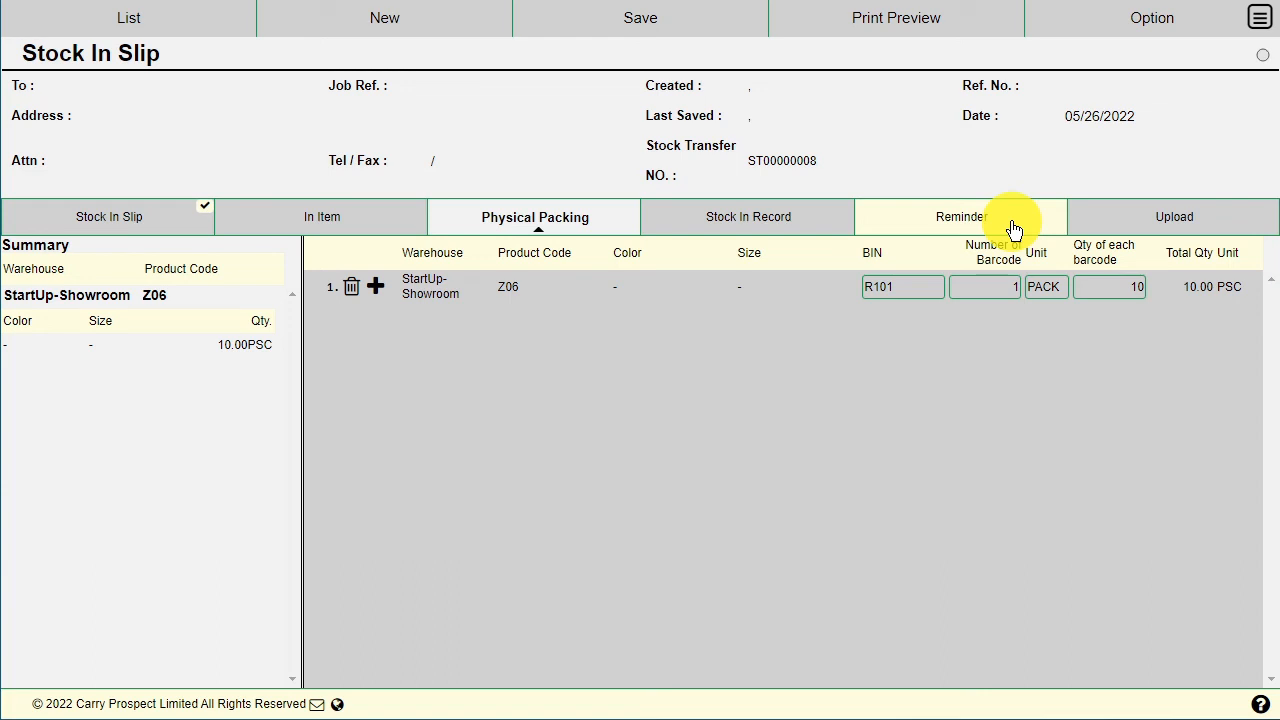
Step: Check the slip's attachments, then save the stock in slip as SI00000004
{"action": "left_click", "coordinate": [1148, 215]}
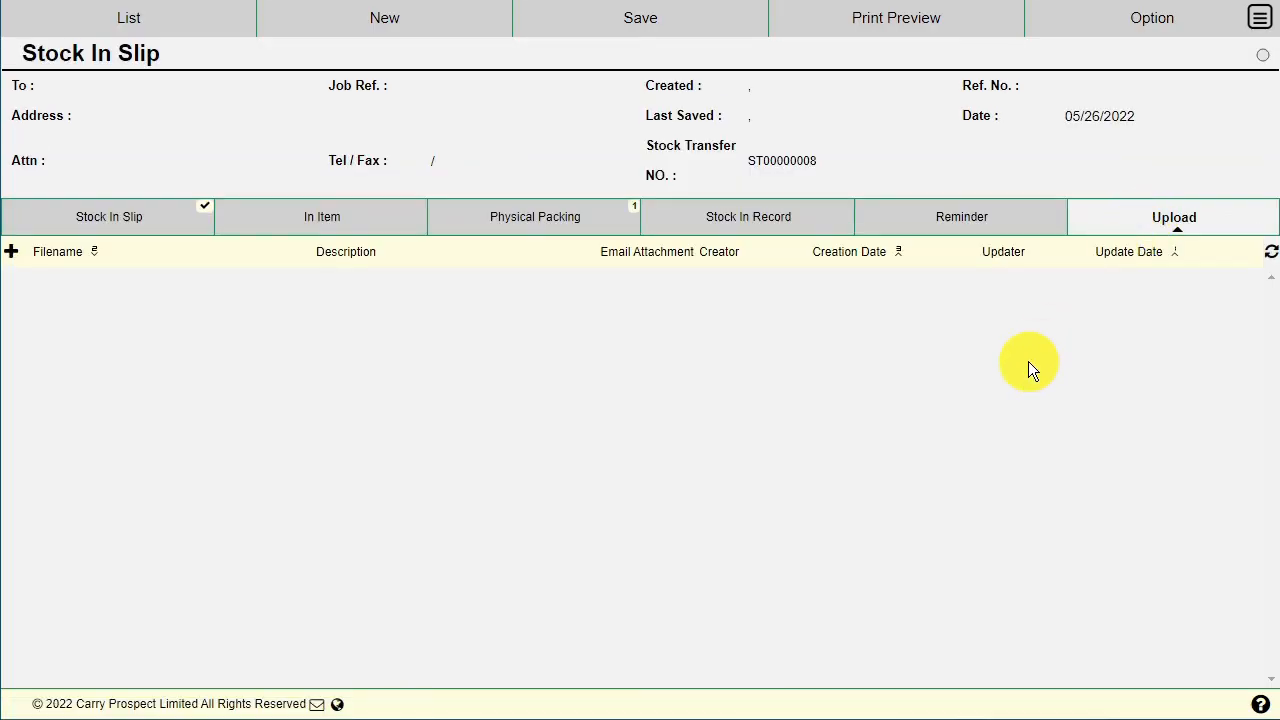
{"action": "left_click", "coordinate": [665, 20]}
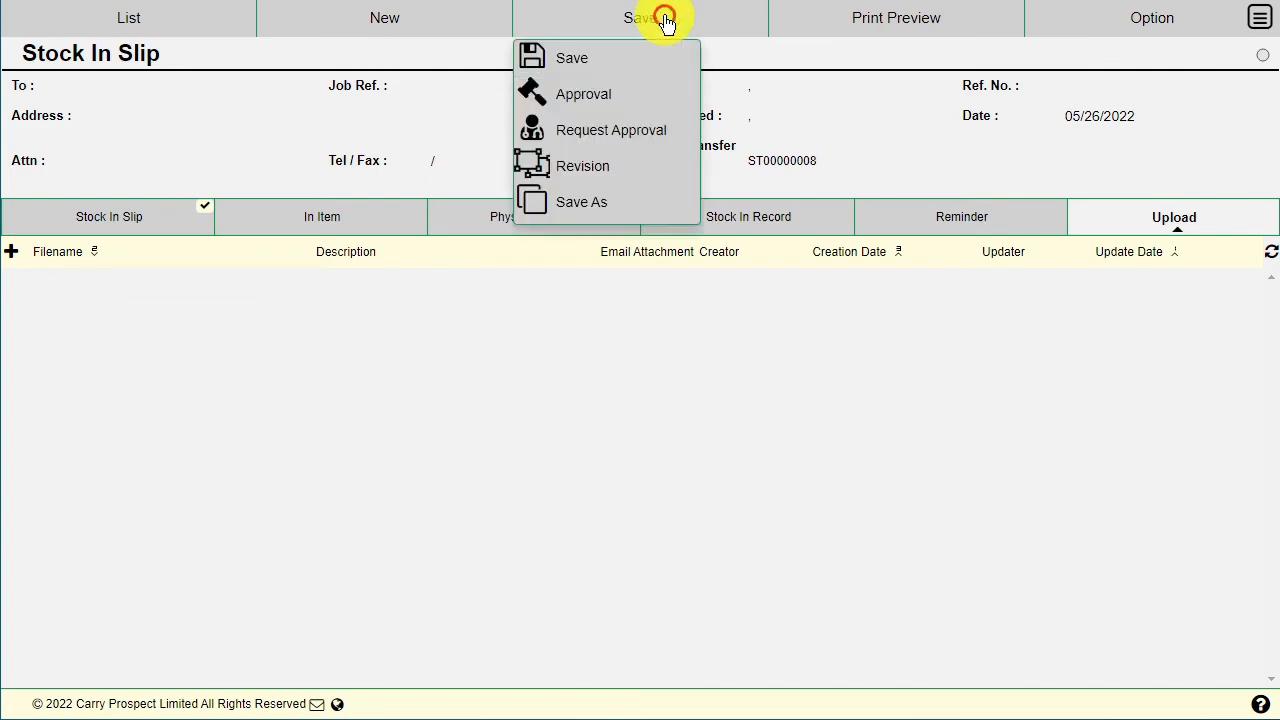
{"action": "left_click", "coordinate": [644, 60]}
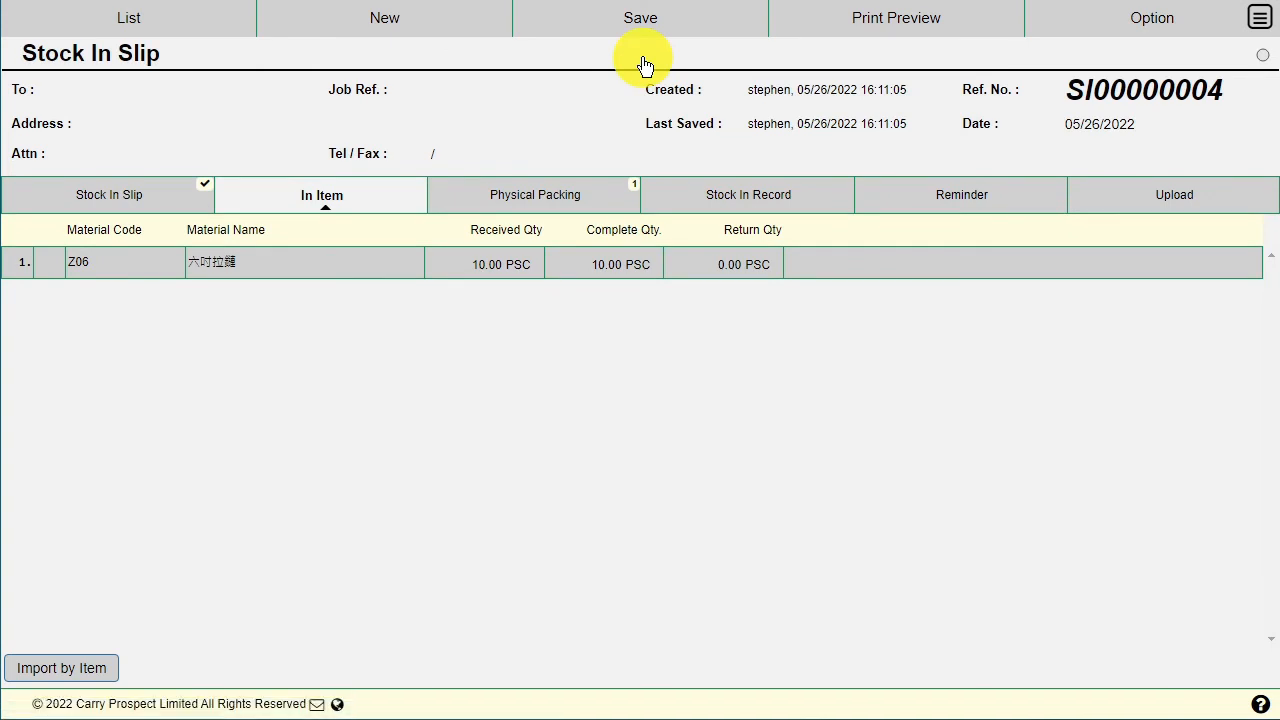
Step: Approve stock in slip SI00000004 and confirm, locking it from further edits
{"action": "left_click", "coordinate": [650, 27]}
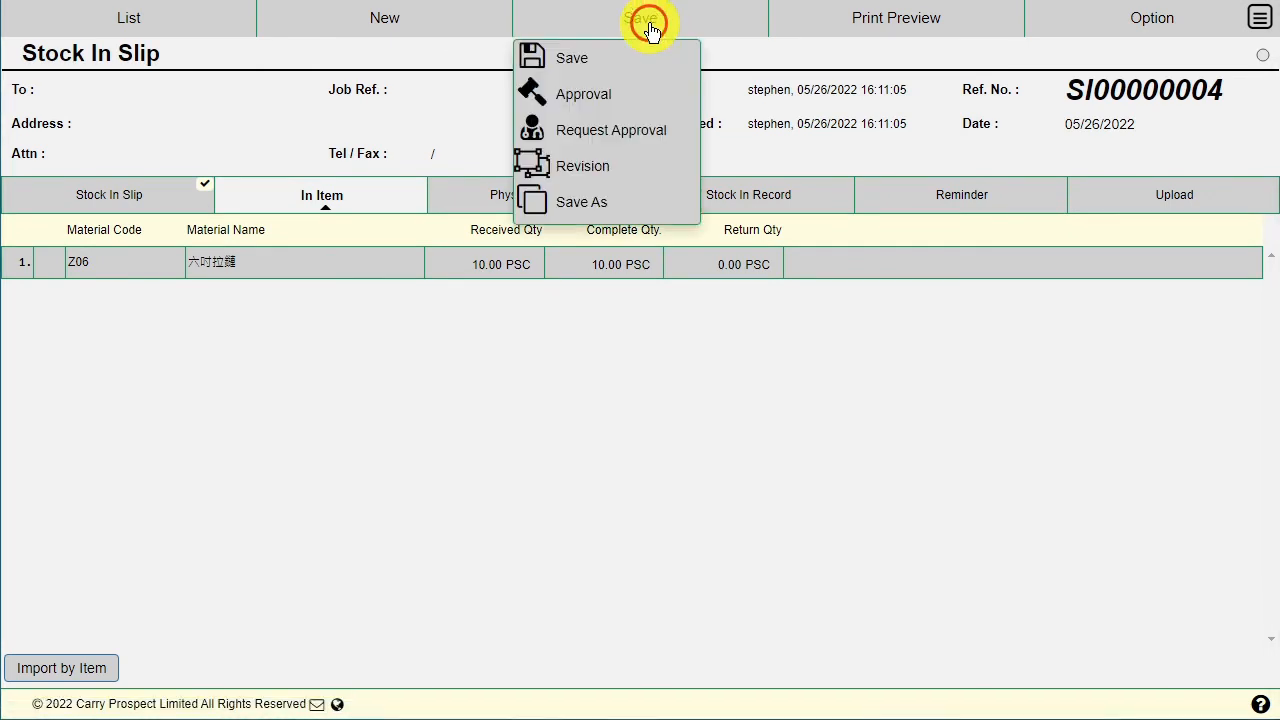
{"action": "left_click", "coordinate": [594, 96]}
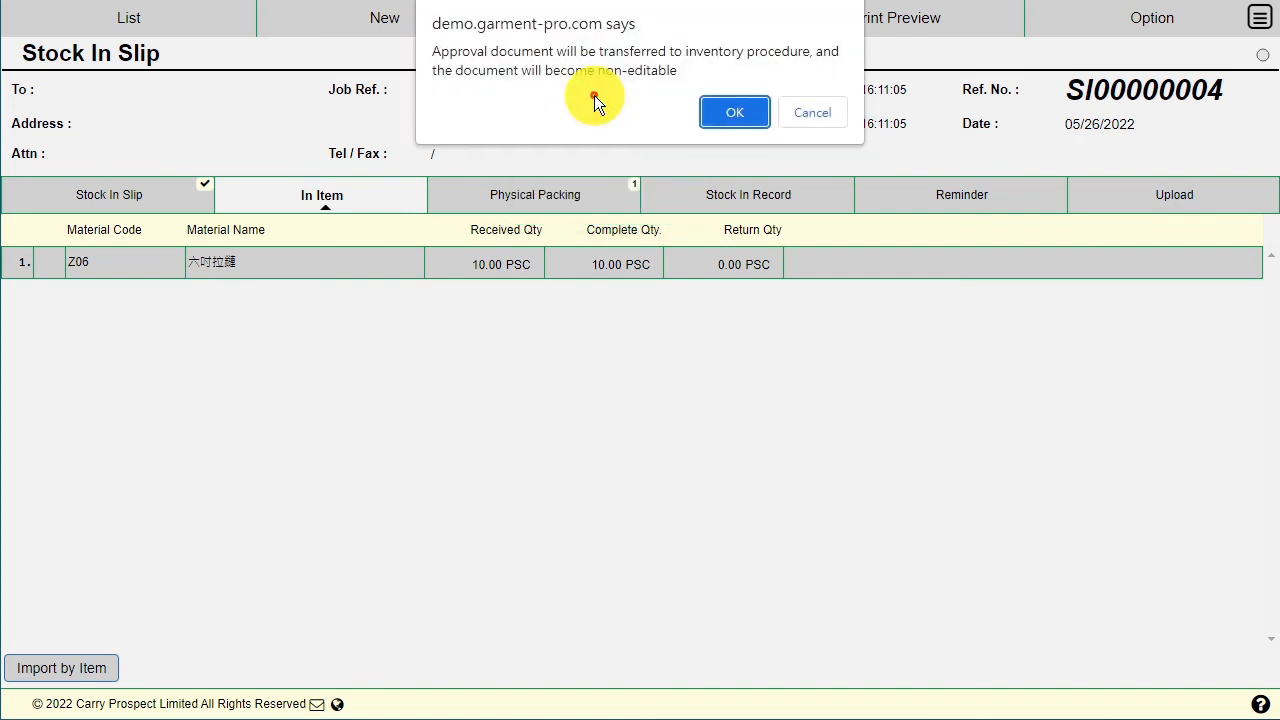
{"action": "left_click", "coordinate": [748, 110]}
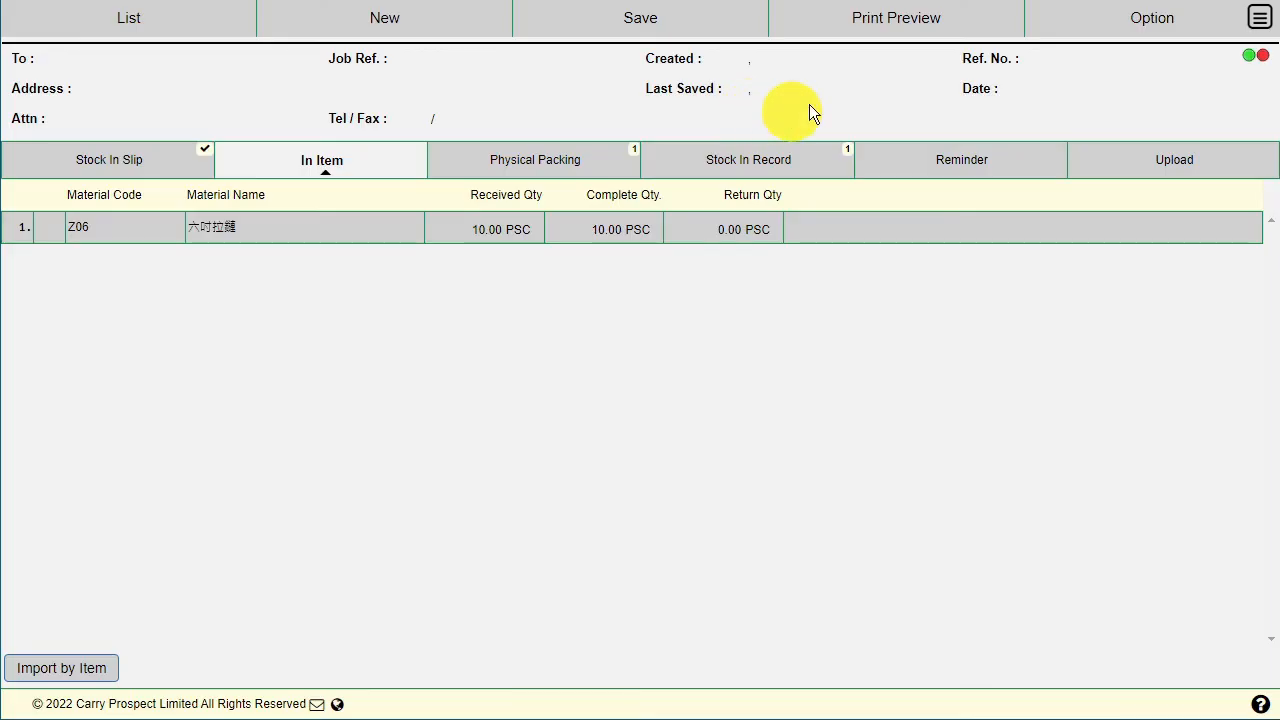
{"action": "left_click", "coordinate": [880, 22]}
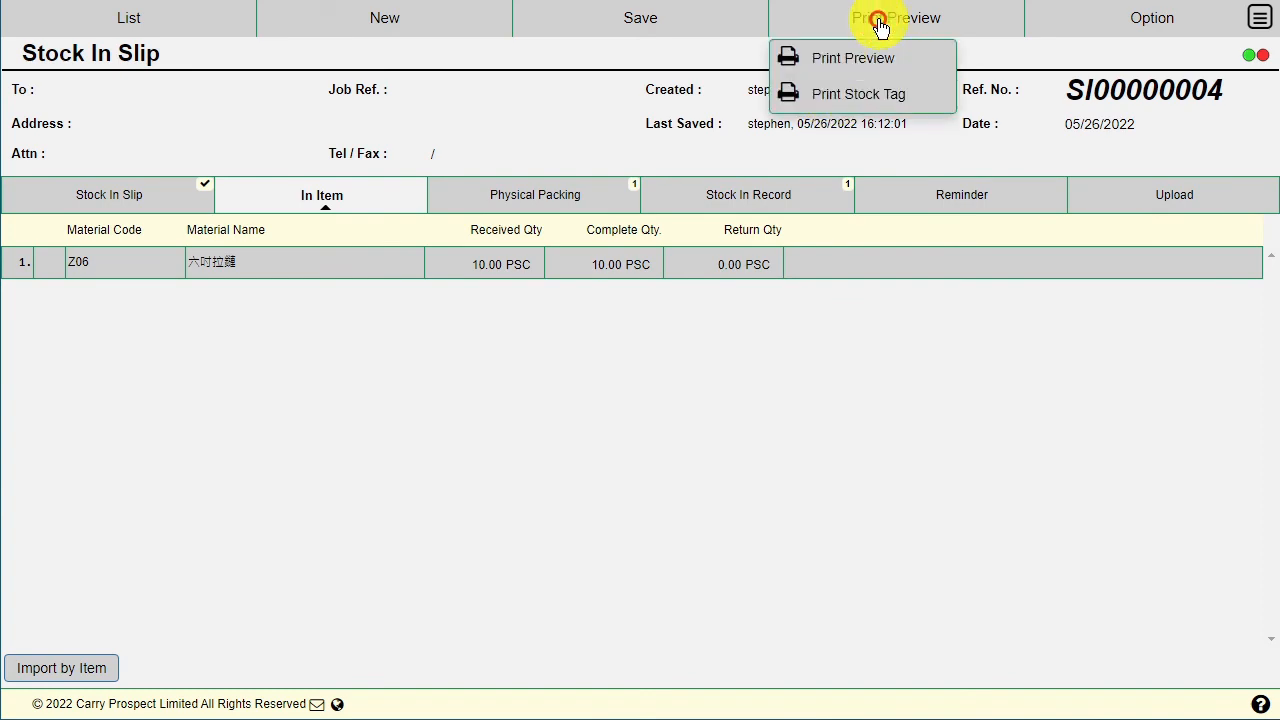
{"action": "left_click", "coordinate": [876, 59]}
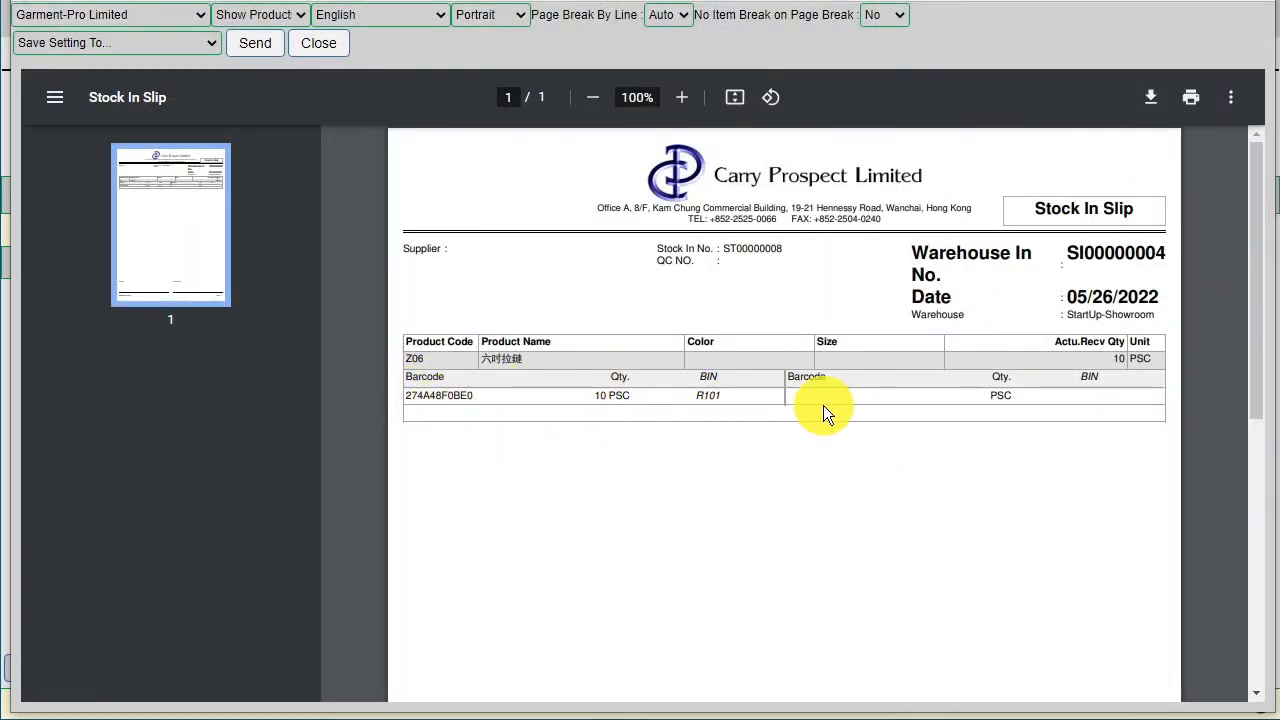
{"action": "scroll", "coordinate": [823, 405], "scroll_direction": "down", "scroll_amount": 5}
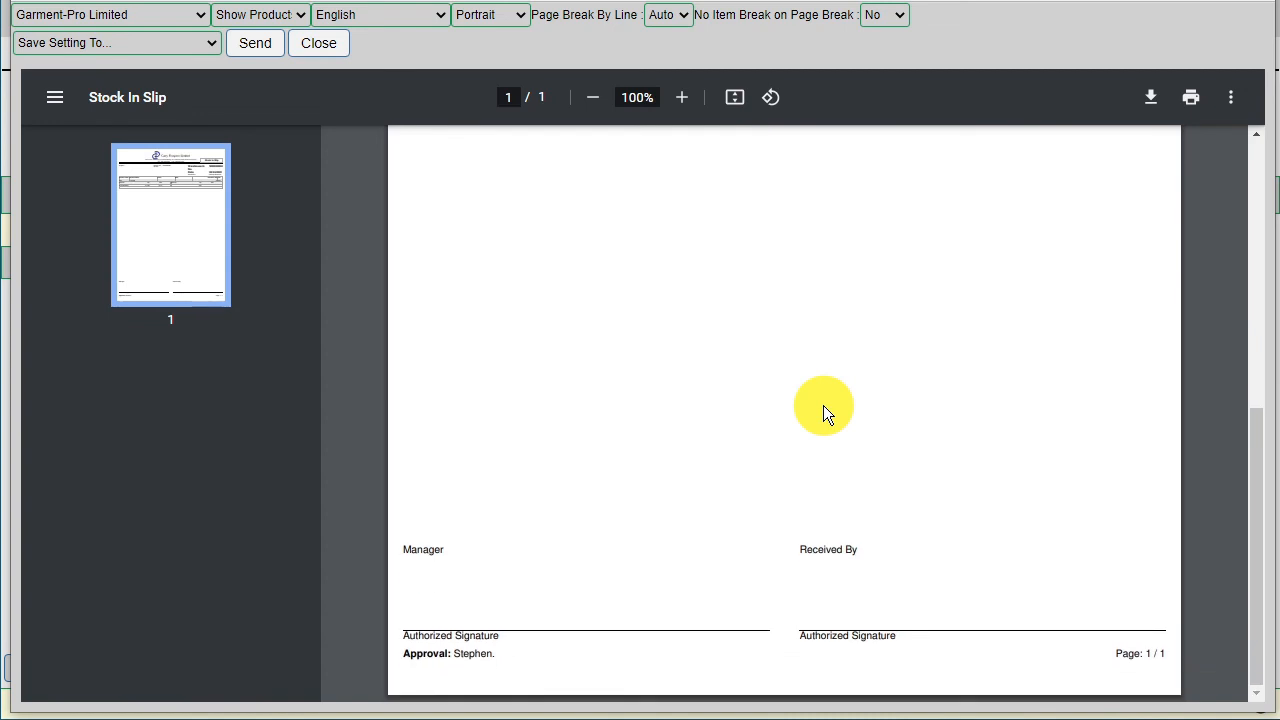
{"action": "scroll", "coordinate": [823, 413], "scroll_direction": "up", "scroll_amount": 5}
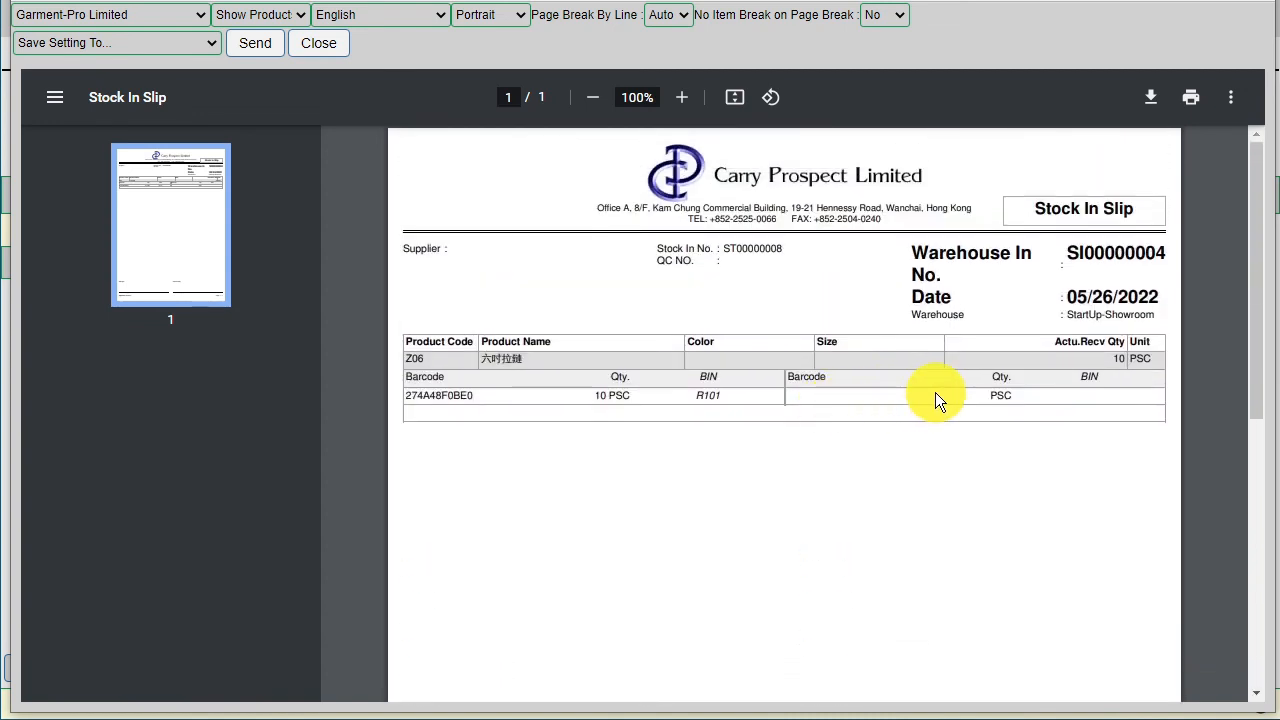
{"action": "left_click", "coordinate": [340, 45]}
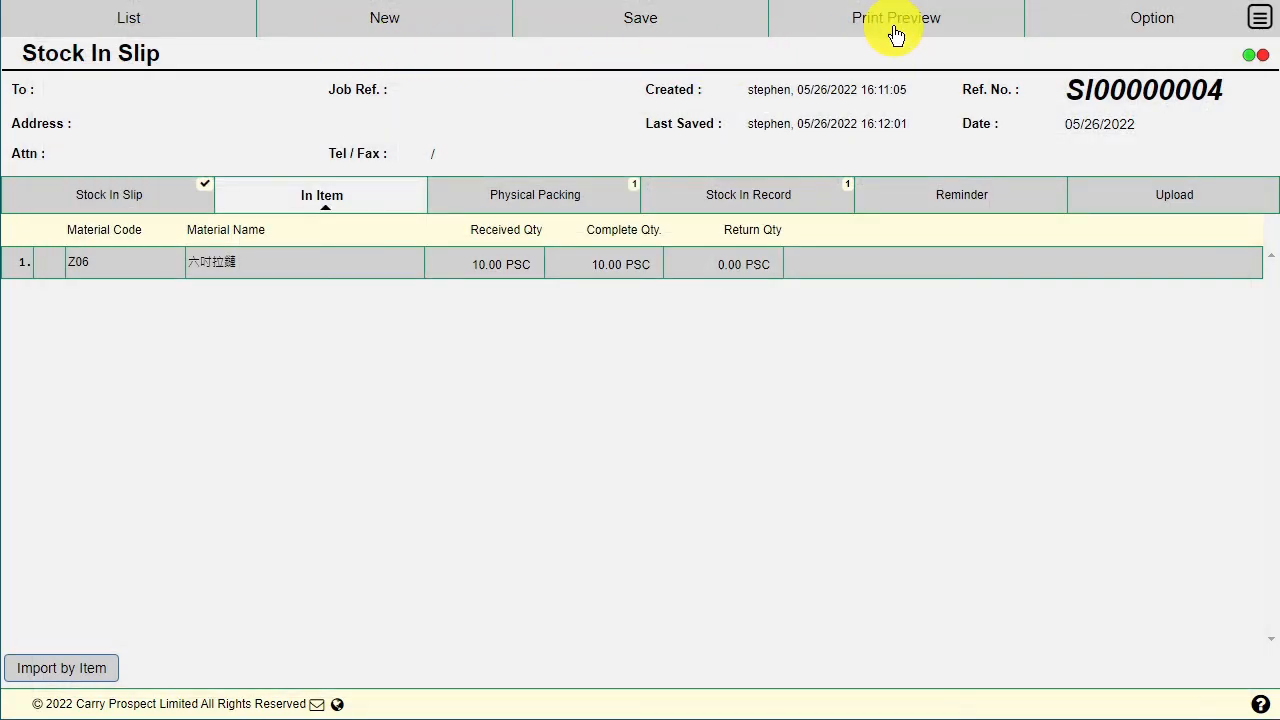
{"action": "left_click", "coordinate": [895, 33]}
{"action": "left_click", "coordinate": [926, 95]}
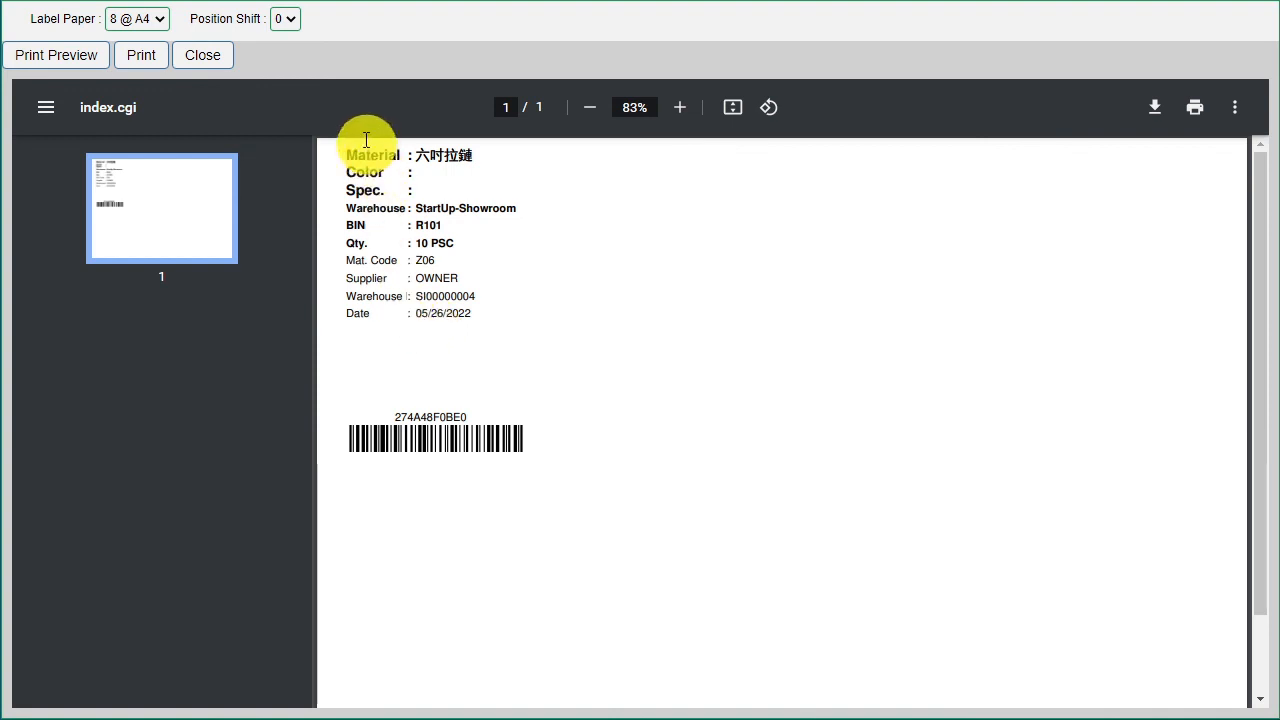
{"action": "left_click", "coordinate": [201, 56]}
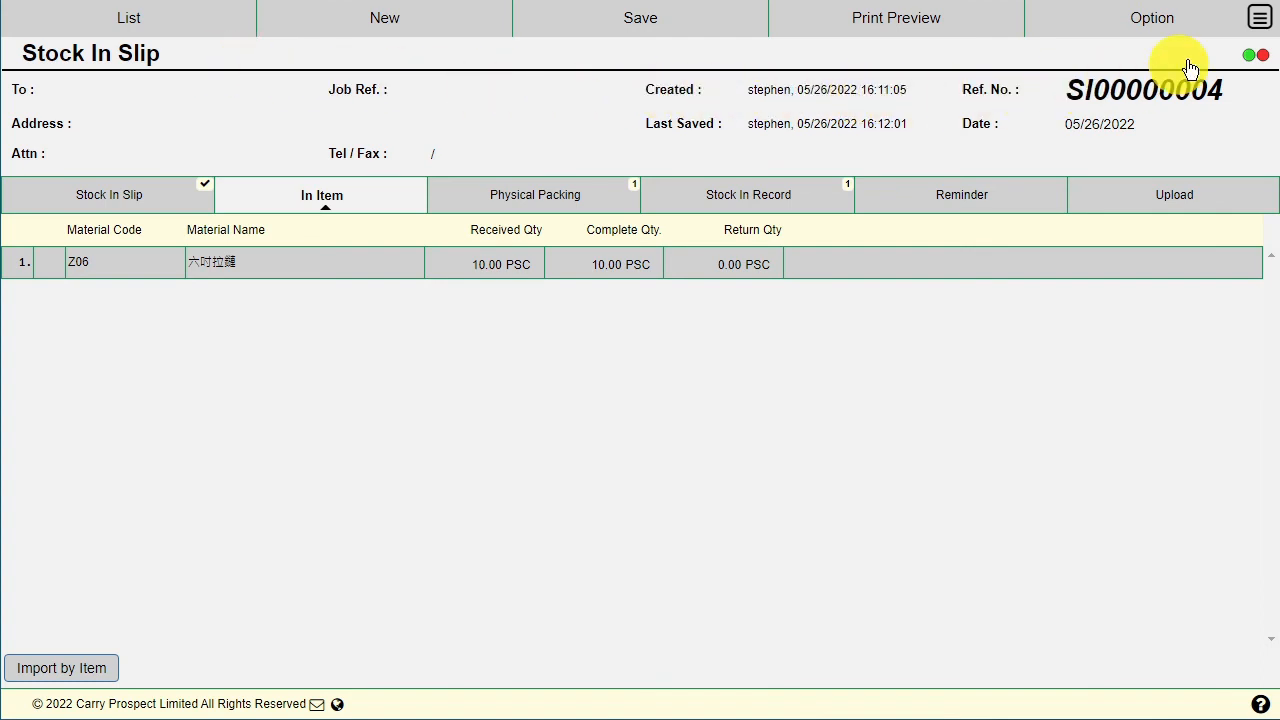
Step: Run the Normal Inventory In report filtered to the StartUp Showroom warehouse
{"action": "left_click", "coordinate": [1260, 18]}
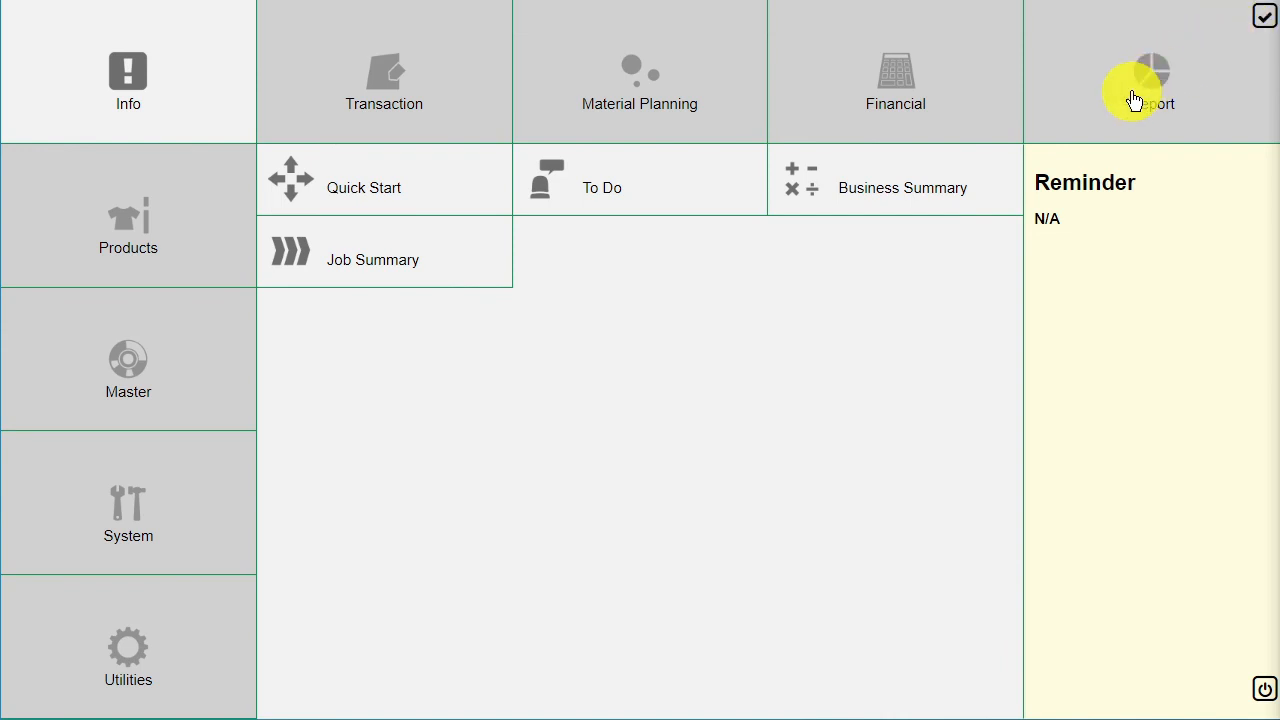
{"action": "left_click", "coordinate": [1098, 105]}
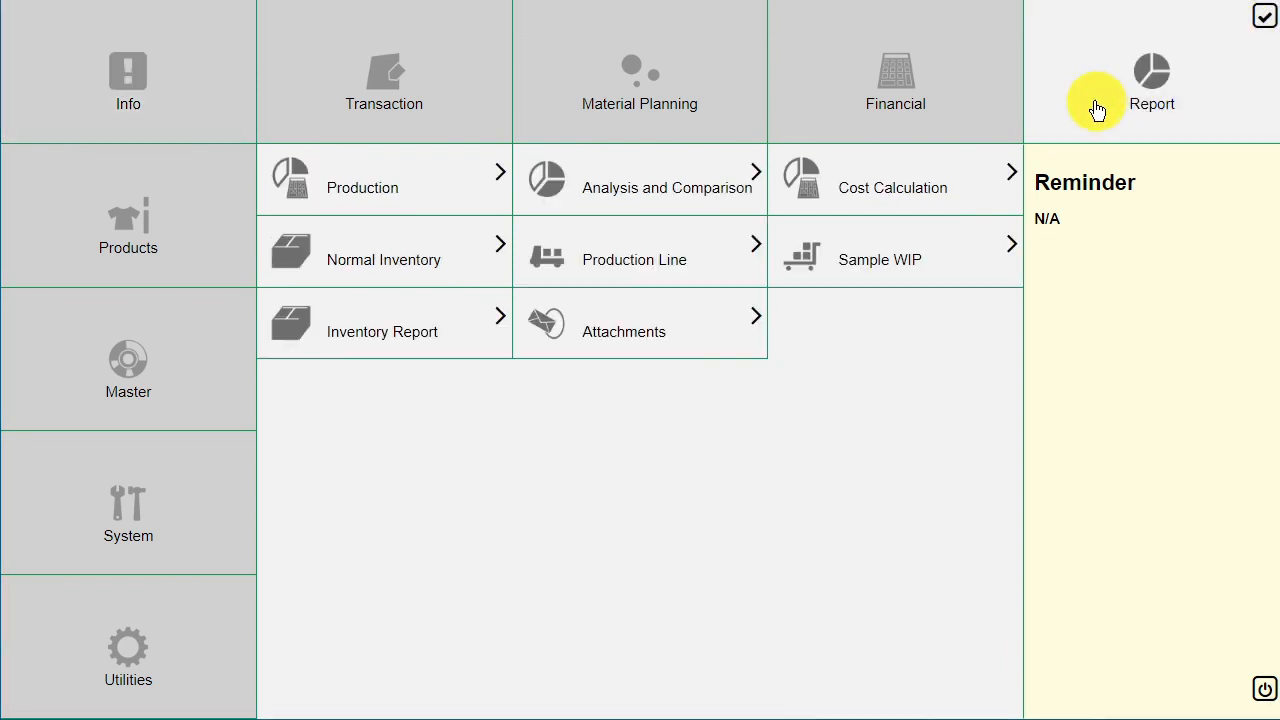
{"action": "left_click", "coordinate": [440, 262]}
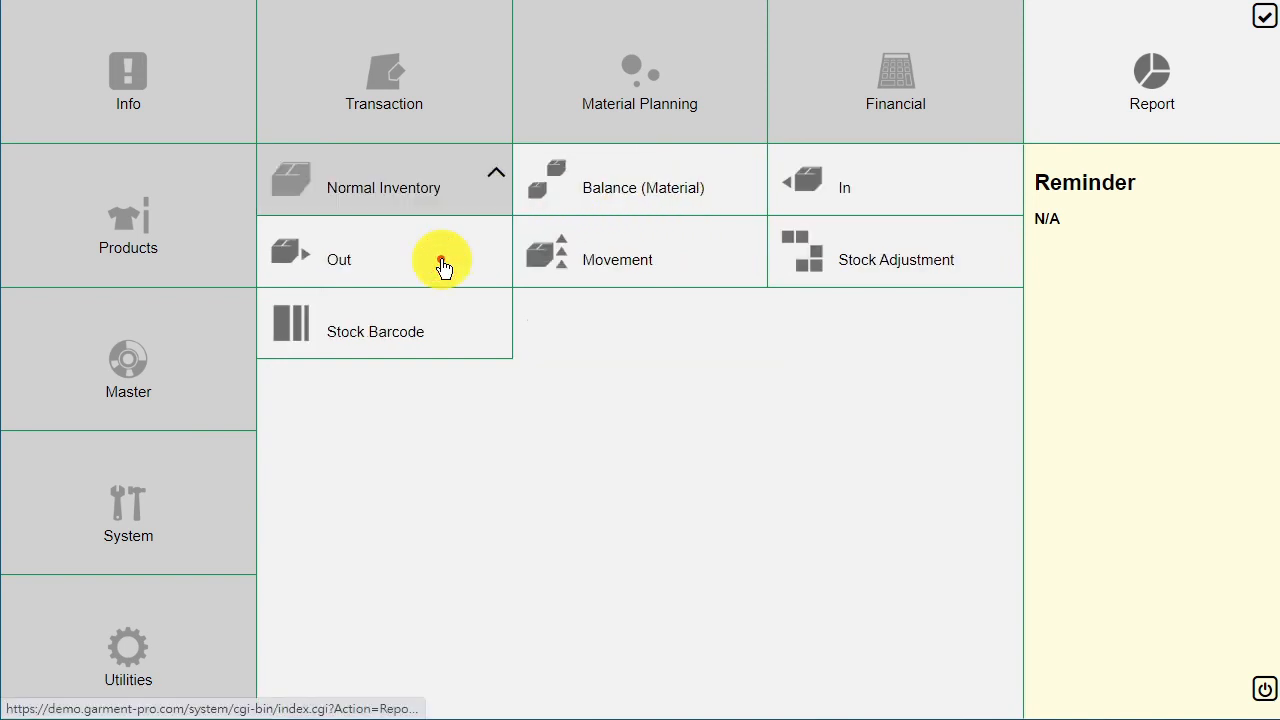
{"action": "left_click", "coordinate": [897, 187]}
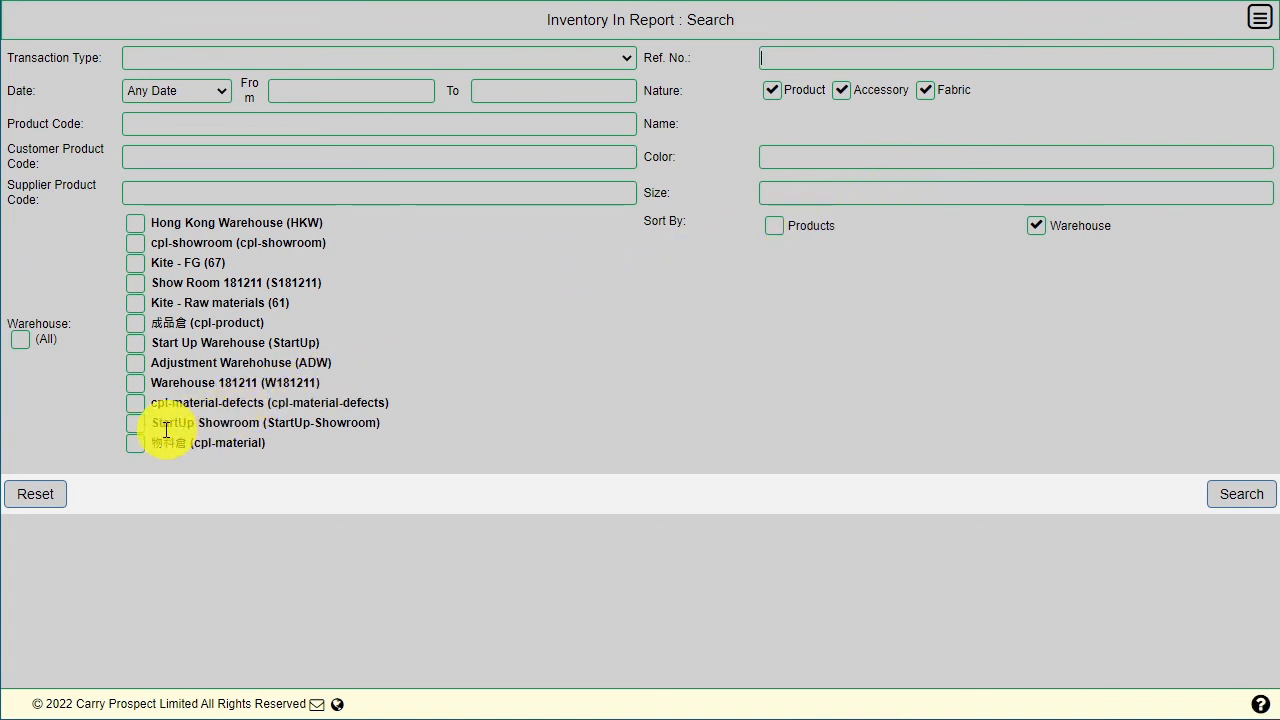
{"action": "left_click", "coordinate": [137, 426]}
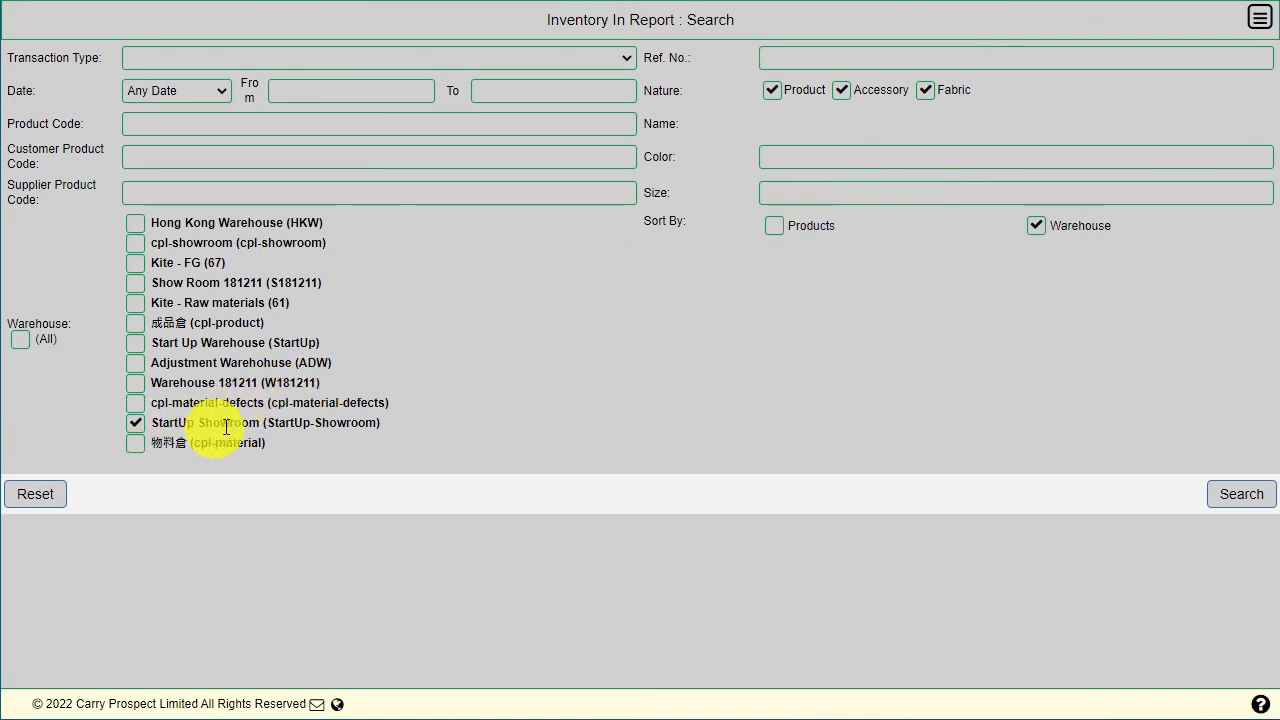
{"action": "left_click", "coordinate": [1235, 496]}
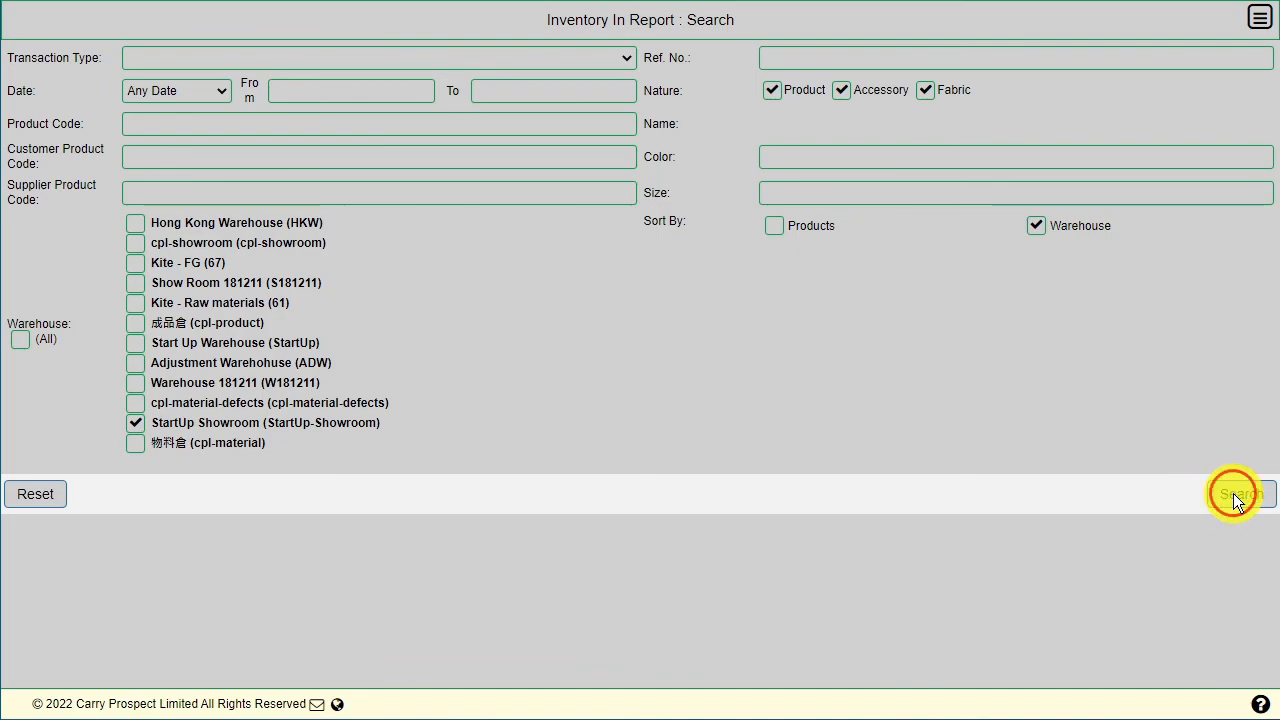